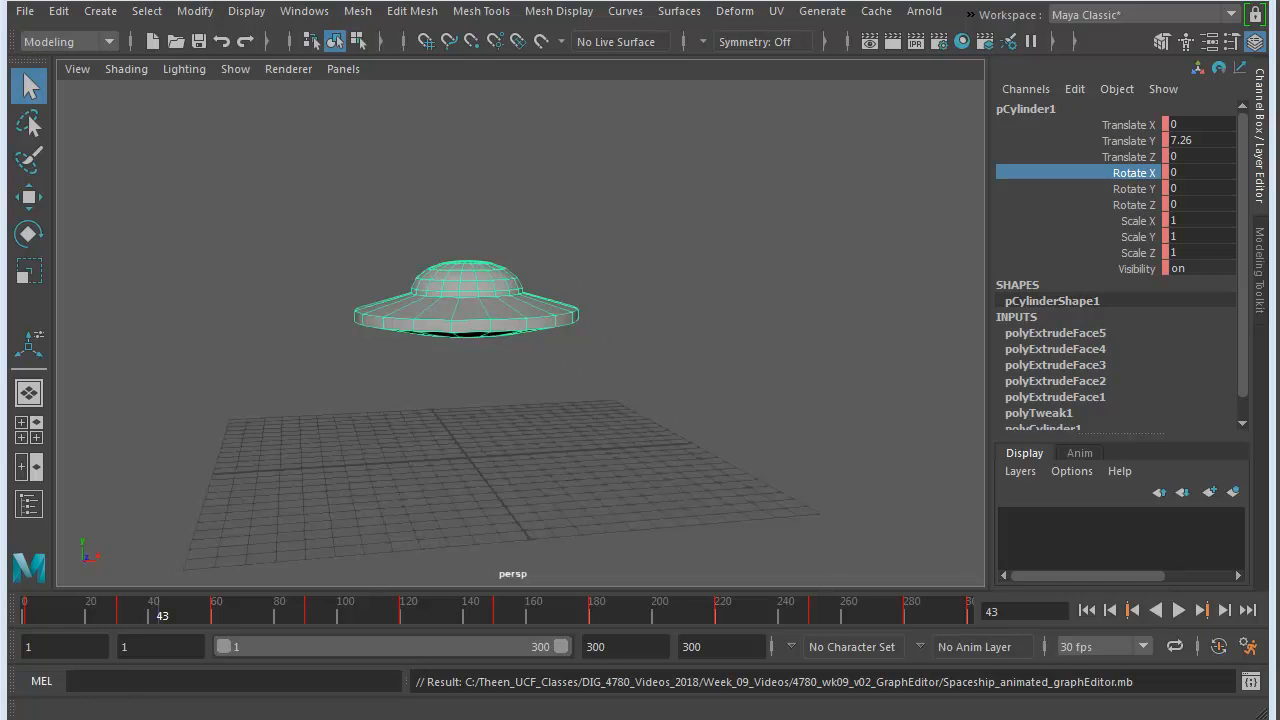
Preview the saucer's animation from frame 1, stop it and return to frame 1
drag(519, 628, 17, 628)
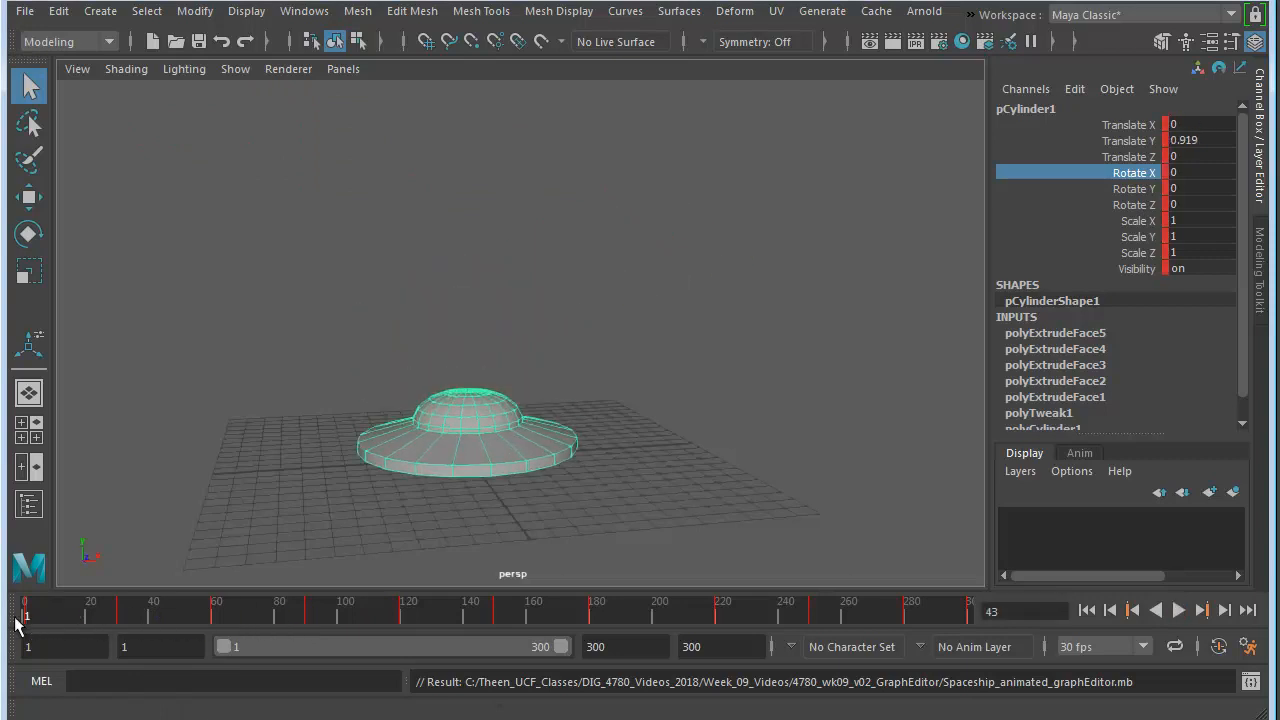
click(1179, 610)
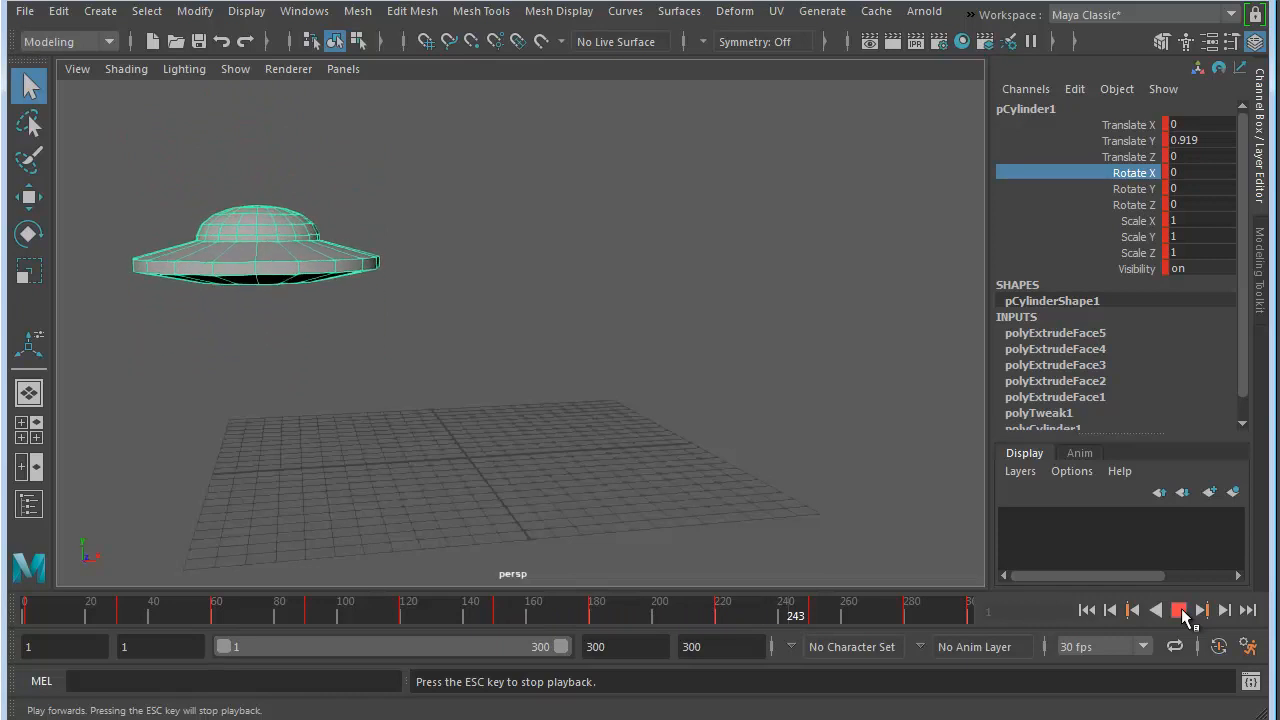
click(1178, 612)
drag(520, 619, 6, 632)
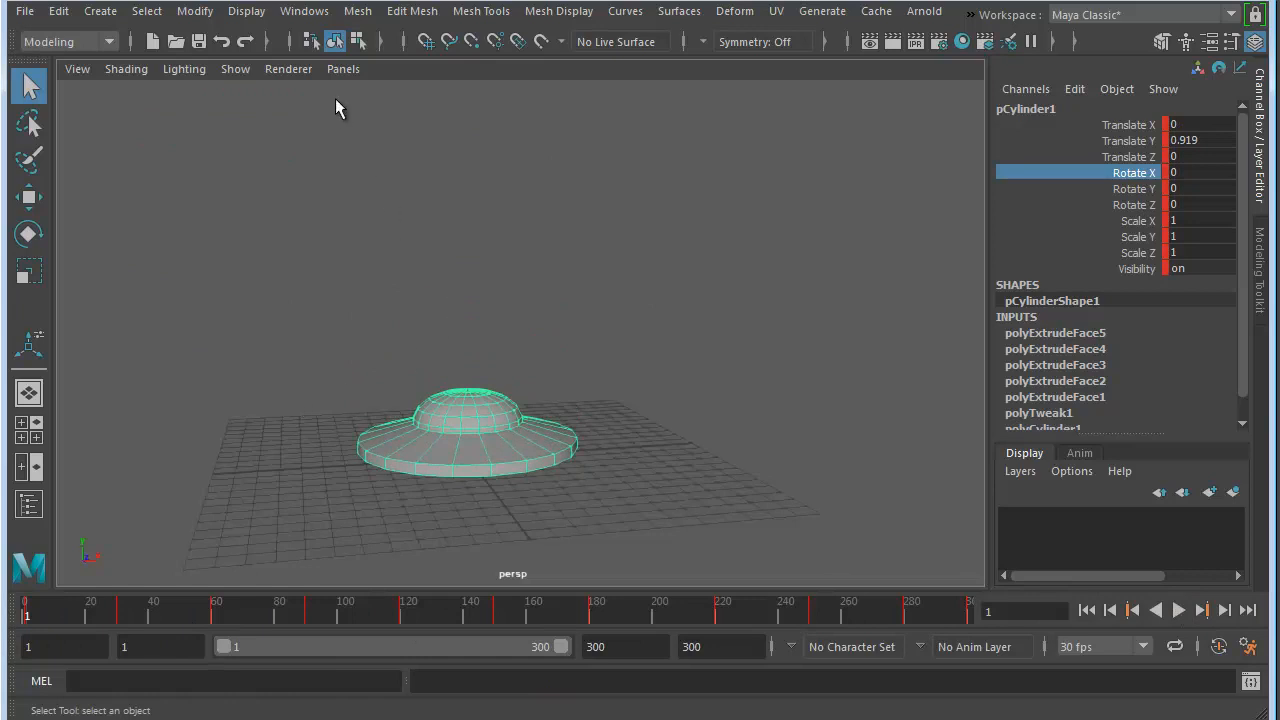
Open the Graph Editor for the saucer and enlarge its window so all animation curves have room
click(308, 12)
mouse_move(326, 125)
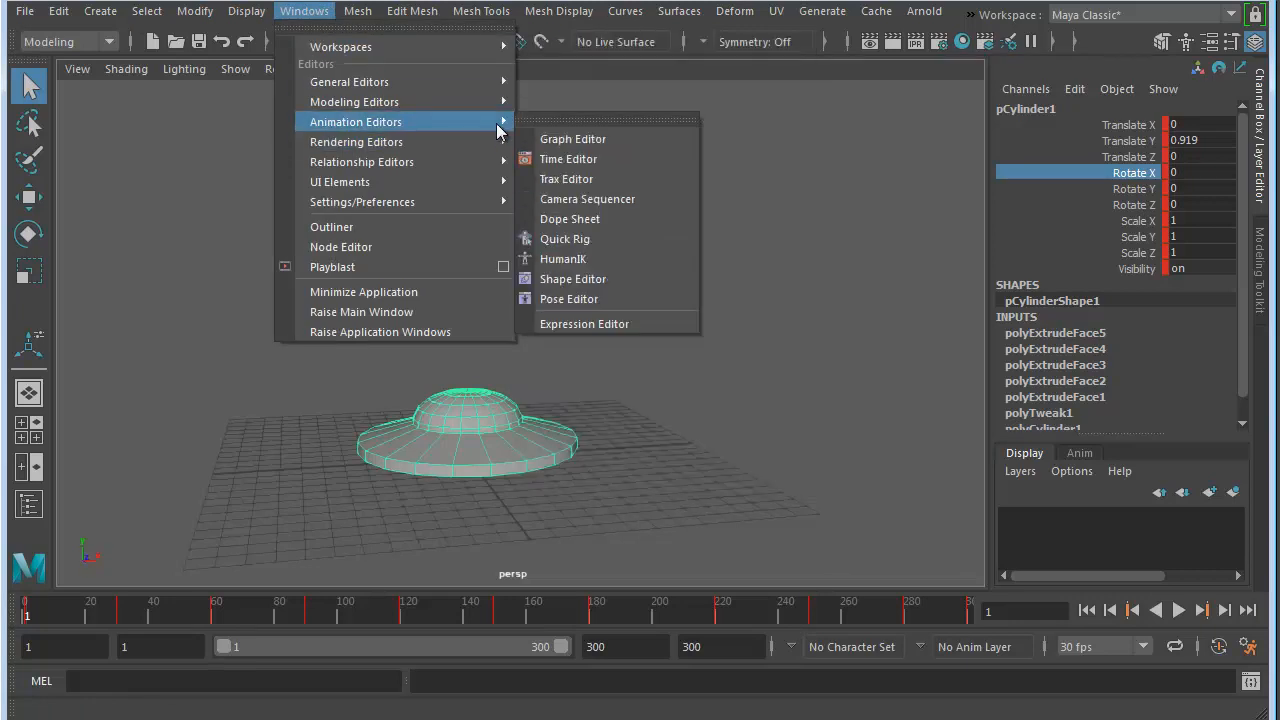
click(574, 141)
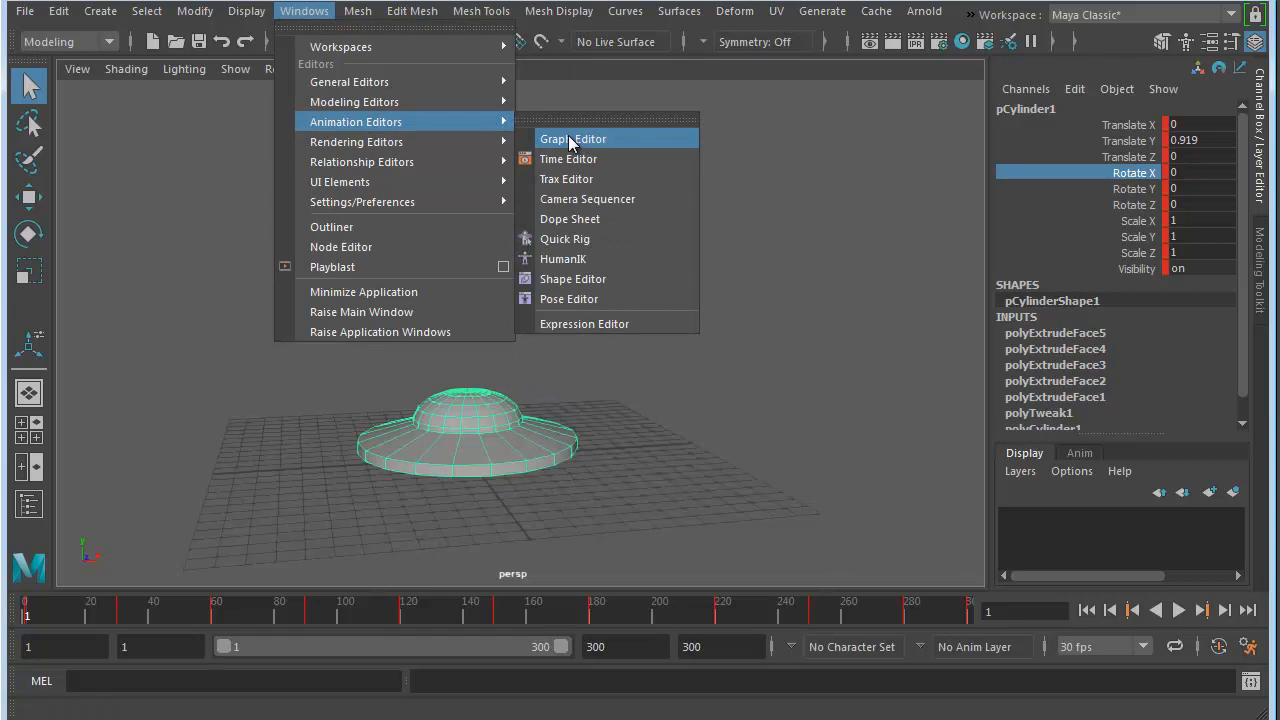
drag(560, 152, 444, 15)
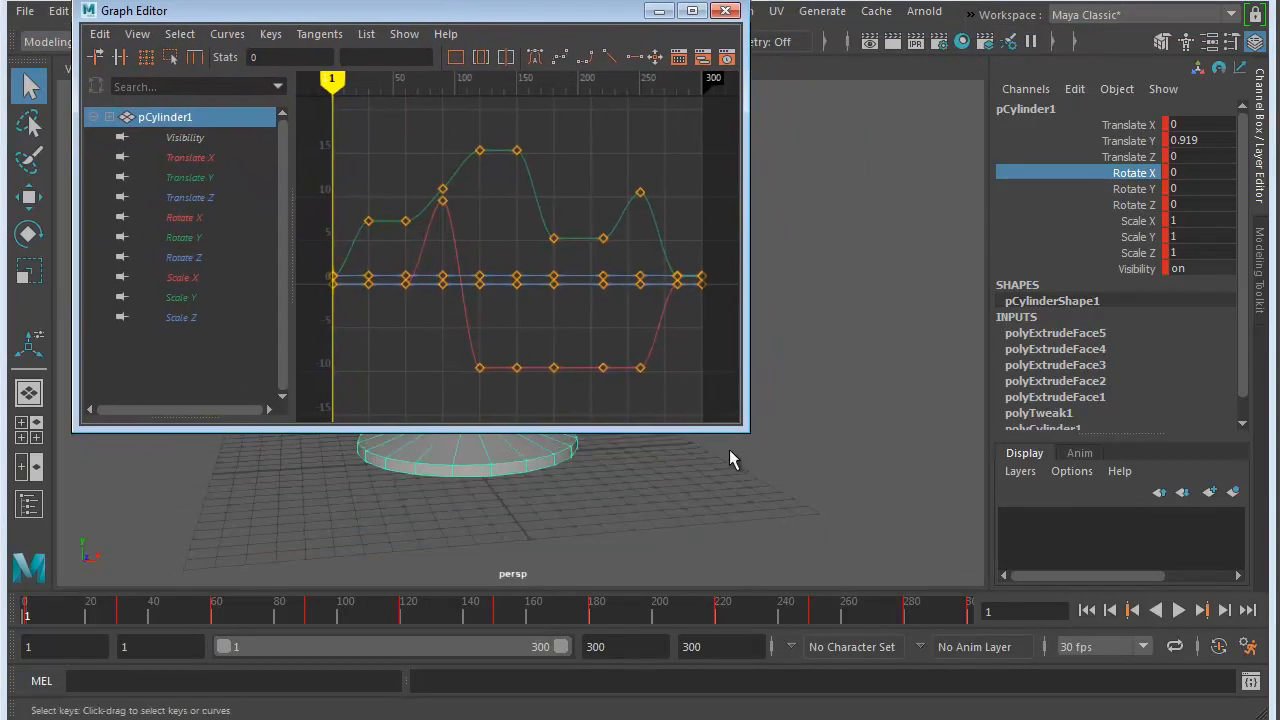
drag(748, 432, 1190, 705)
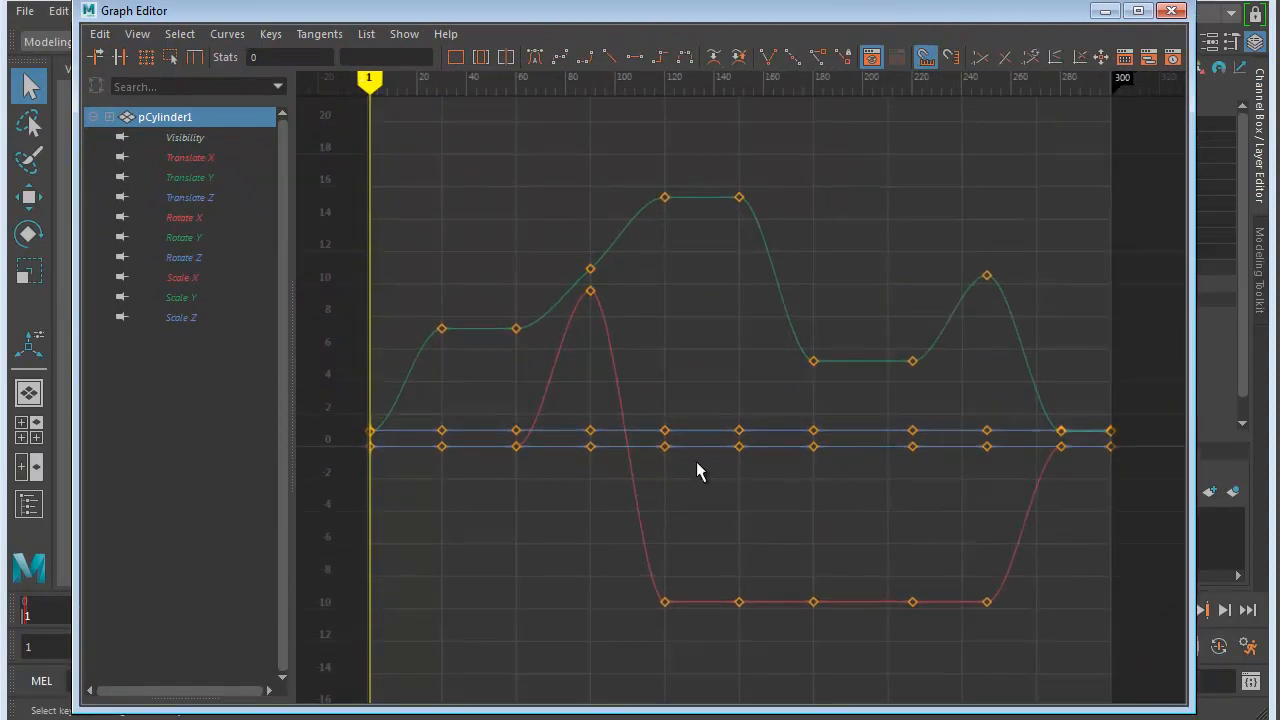
mouse_move(860, 486)
alt+right_down()
mouse_move(800, 477)
mouse_move(855, 475)
alt+right_up()
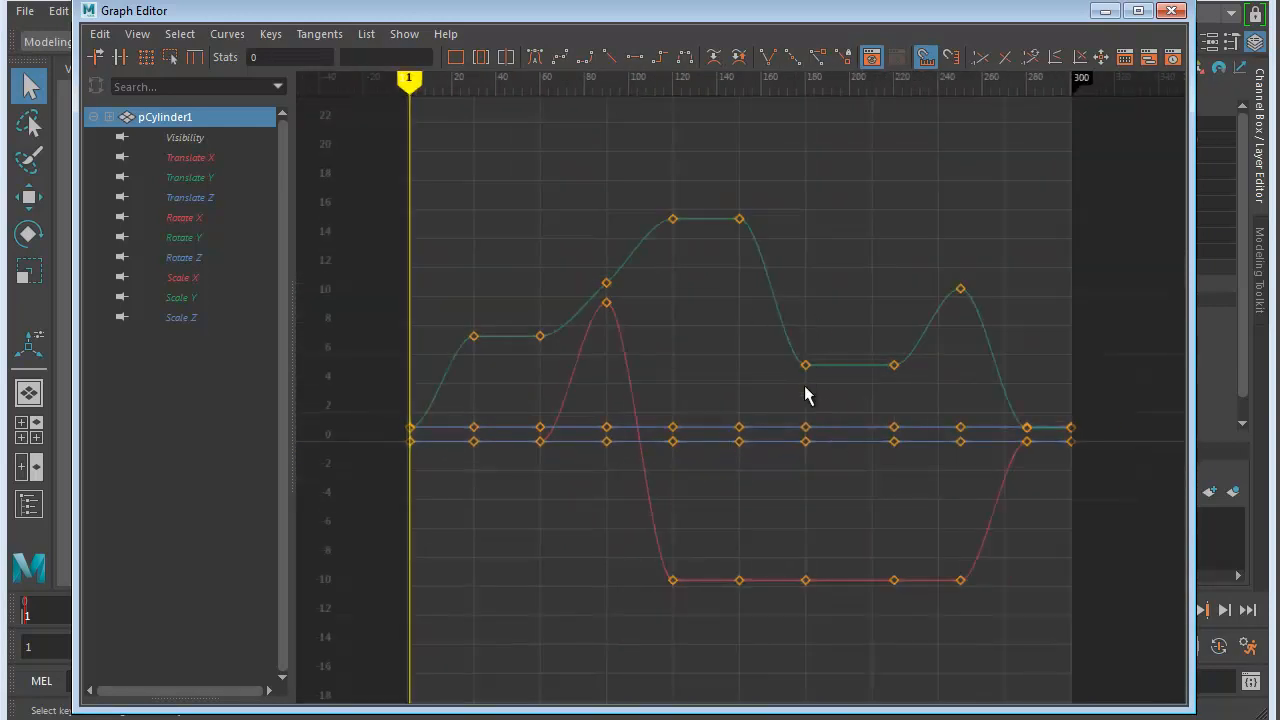
scroll(807, 394, up, 1)
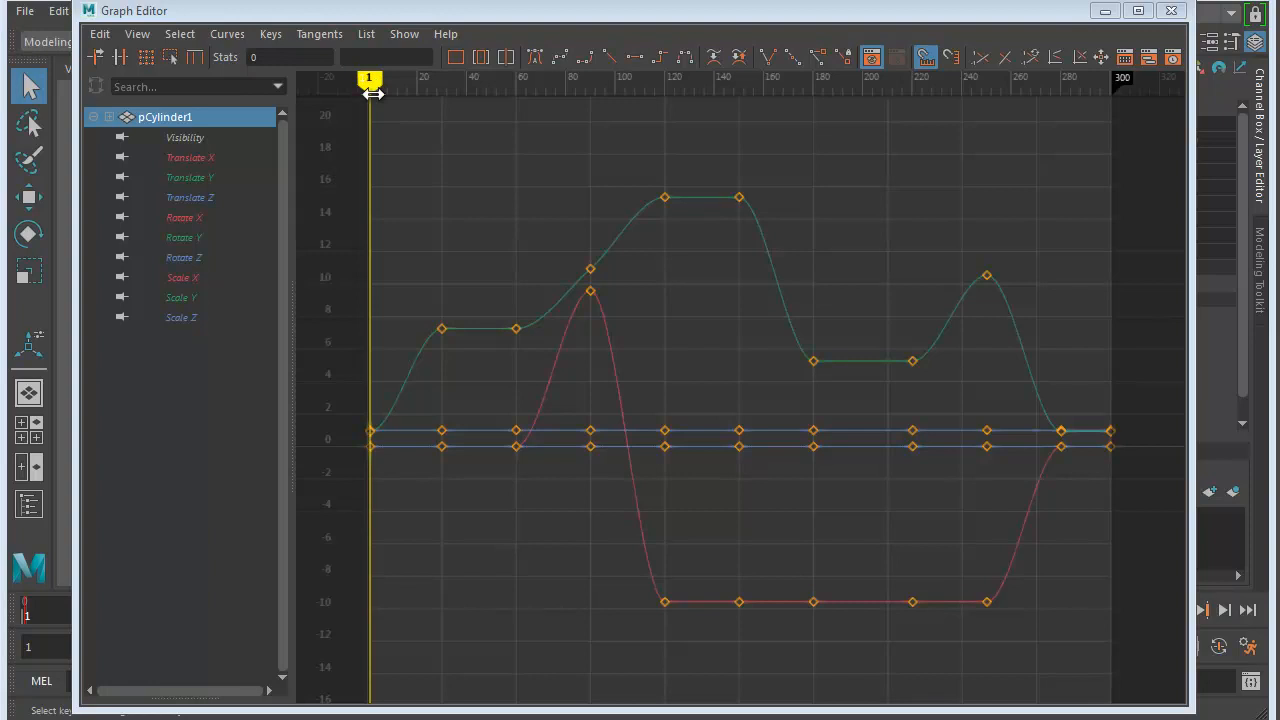
Show only the Translate Y curve in the Graph Editor and move the current time to frame 8
mouse_move(372, 91)
mouse_down()
mouse_move(514, 86)
mouse_move(686, 120)
mouse_move(1093, 133)
mouse_move(1109, 82)
mouse_move(1114, 131)
mouse_move(367, 141)
mouse_up()
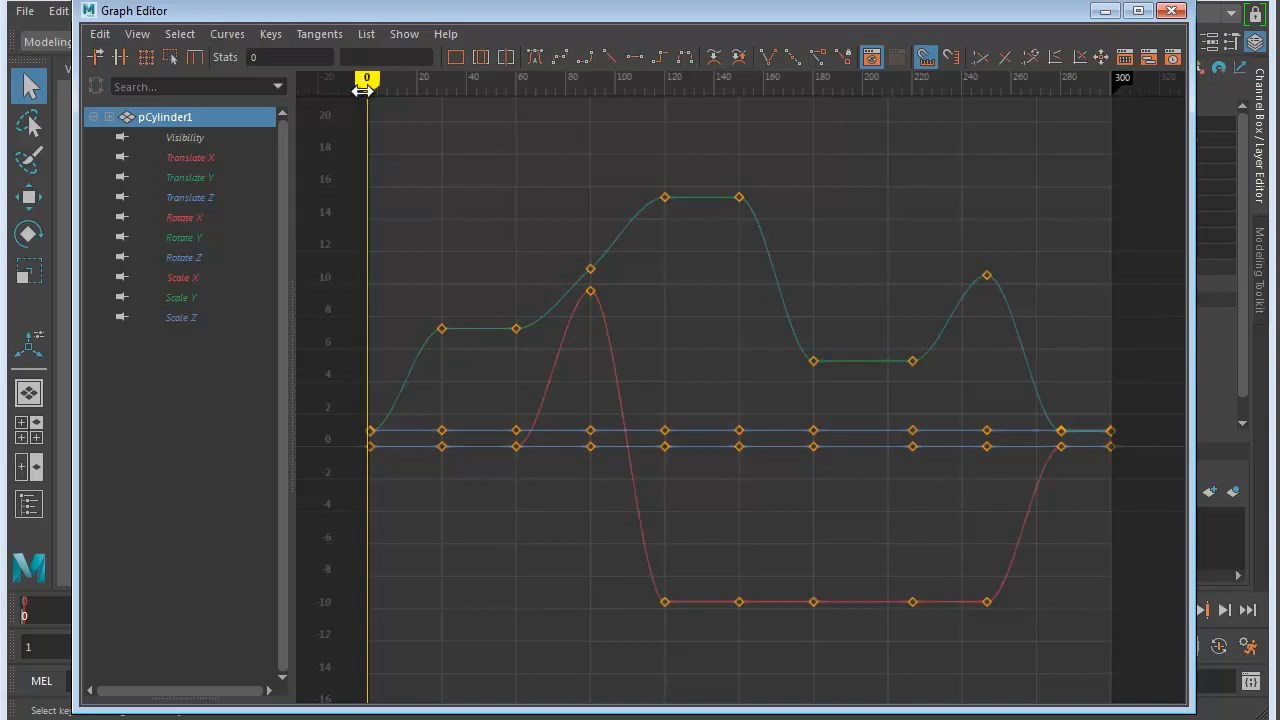
mouse_move(367, 85)
mouse_down()
mouse_move(481, 110)
mouse_move(406, 110)
mouse_move(381, 92)
mouse_move(686, 154)
mouse_move(372, 240)
mouse_up()
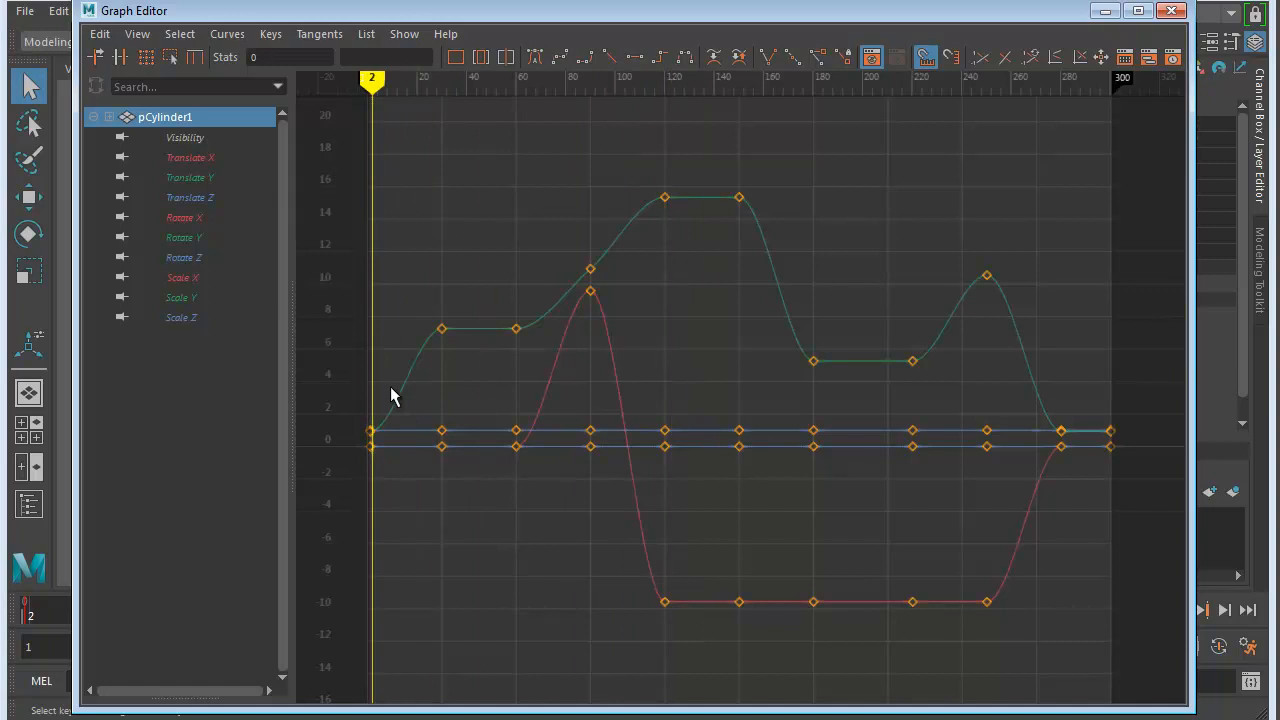
click(190, 180)
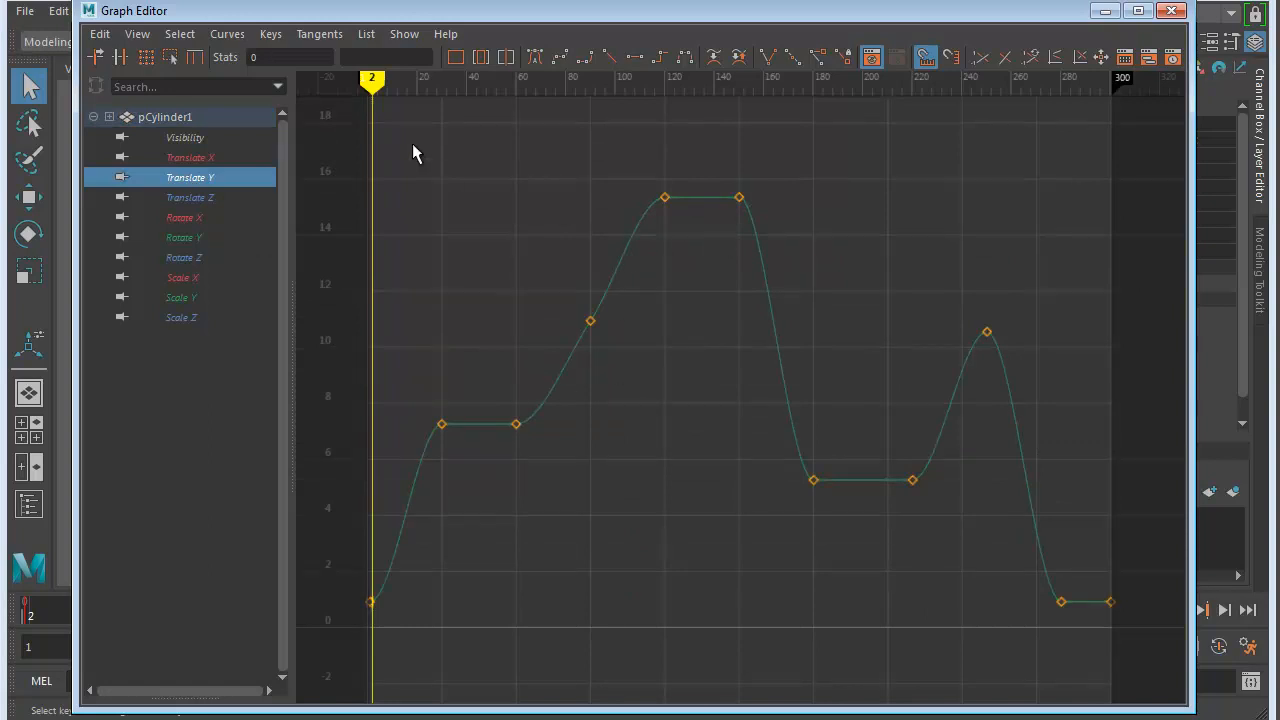
drag(372, 85, 382, 345)
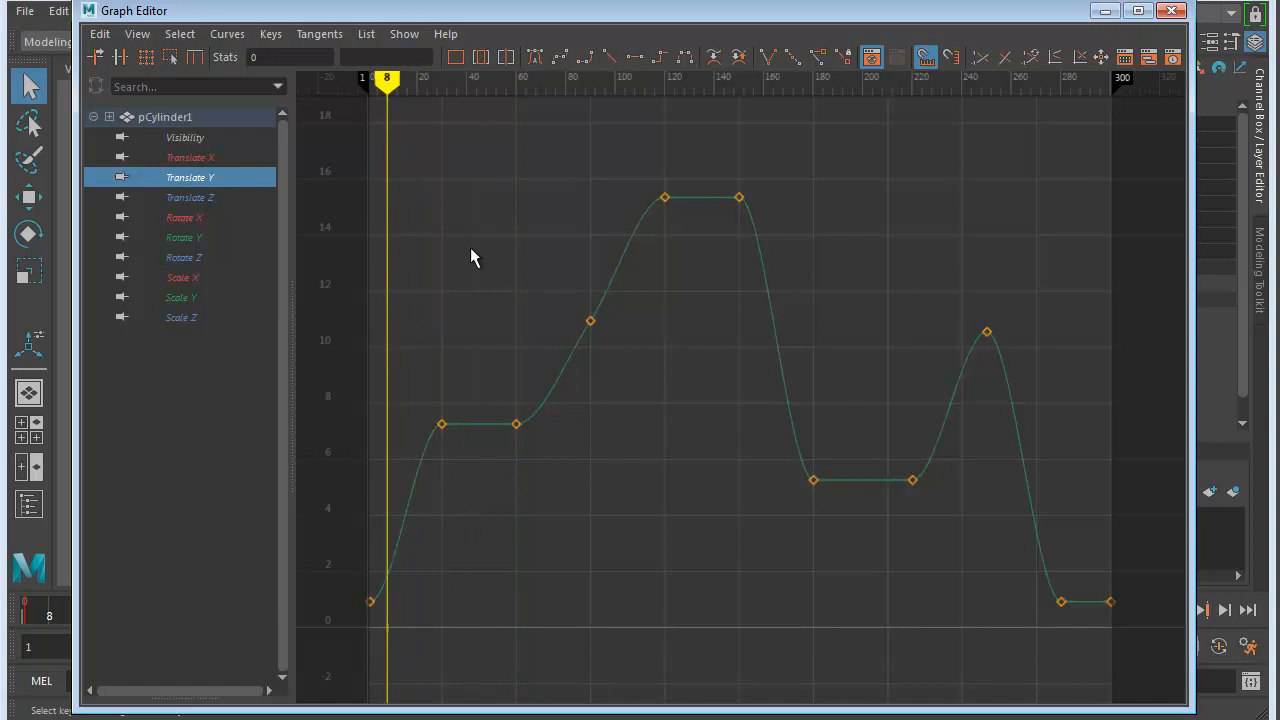
Show only the Translate X curve and inspect its keys from frame 1 to frame 90
click(193, 160)
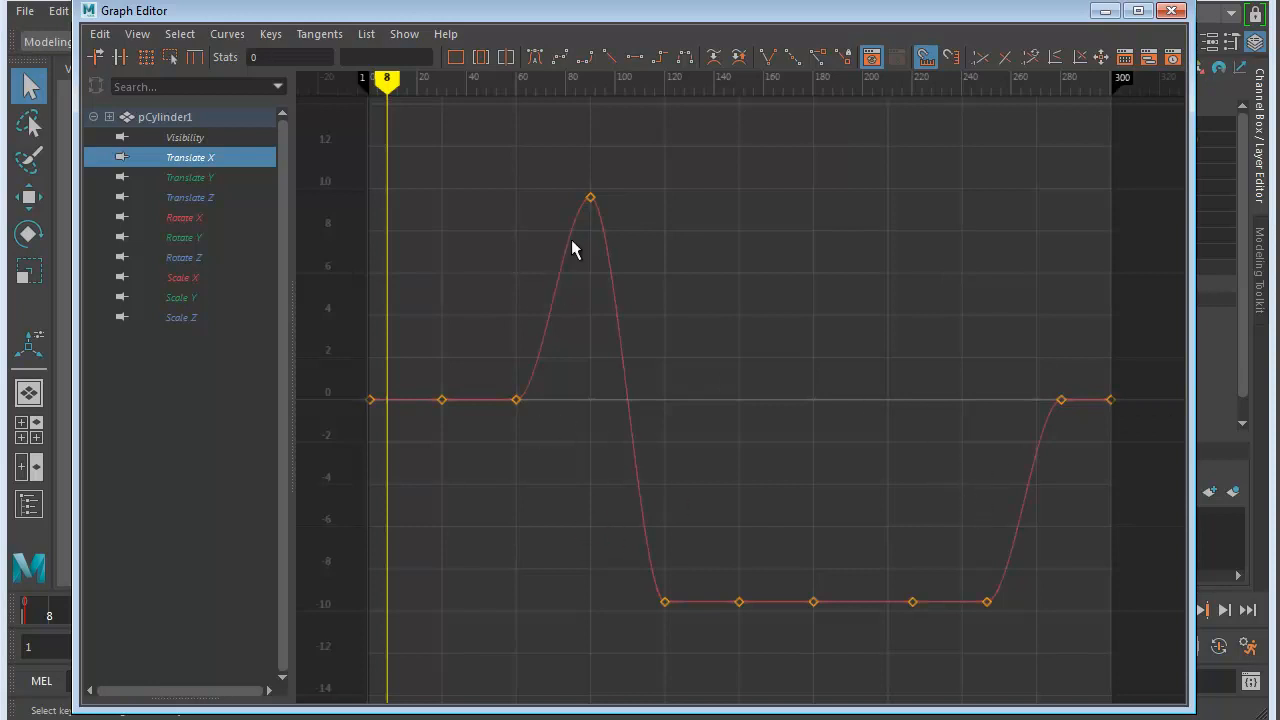
click(590, 197)
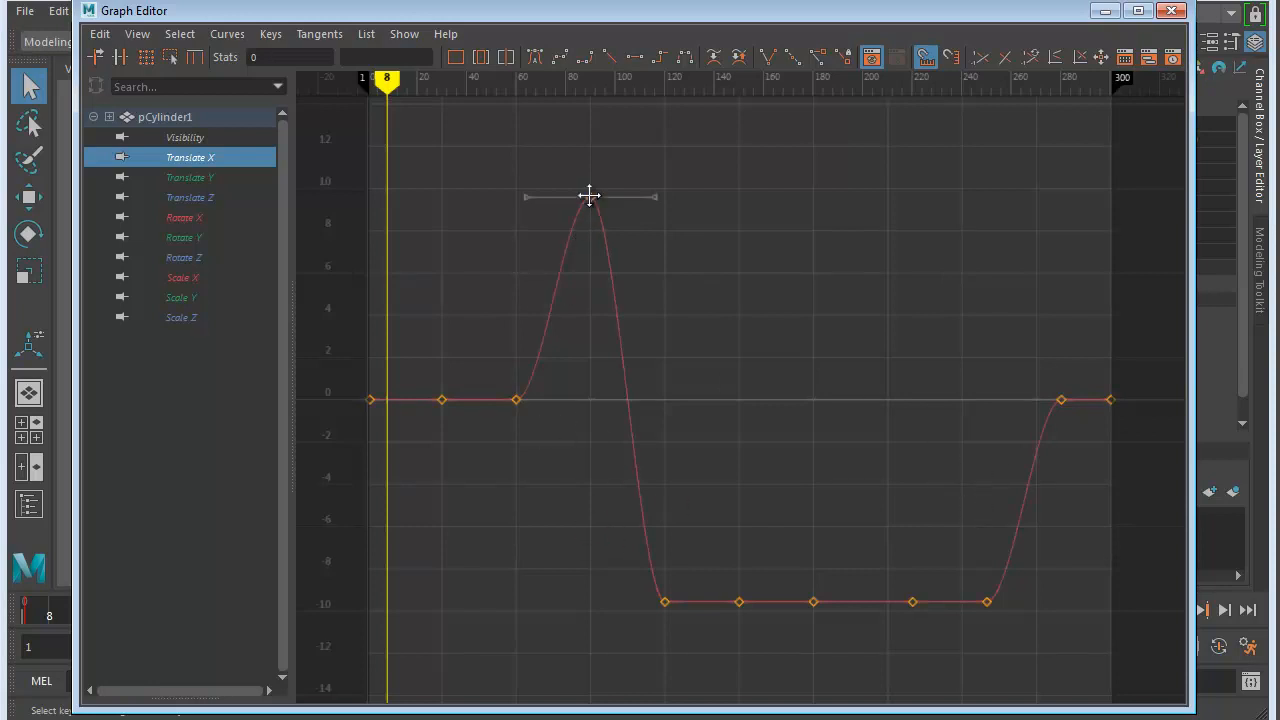
click(517, 401)
middle_click(441, 398)
click(369, 399)
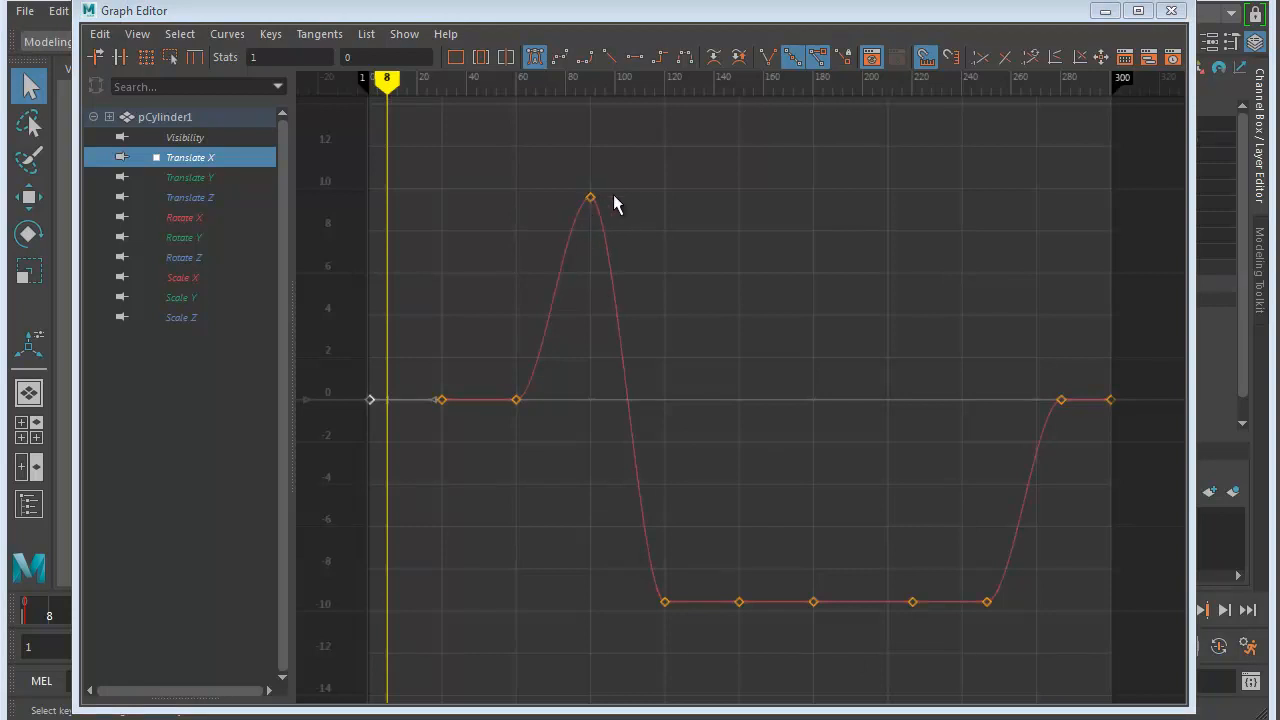
Frame the Translate X segment between frames 60 and 90 and examine the tangents of its two keys
drag(638, 173, 488, 444)
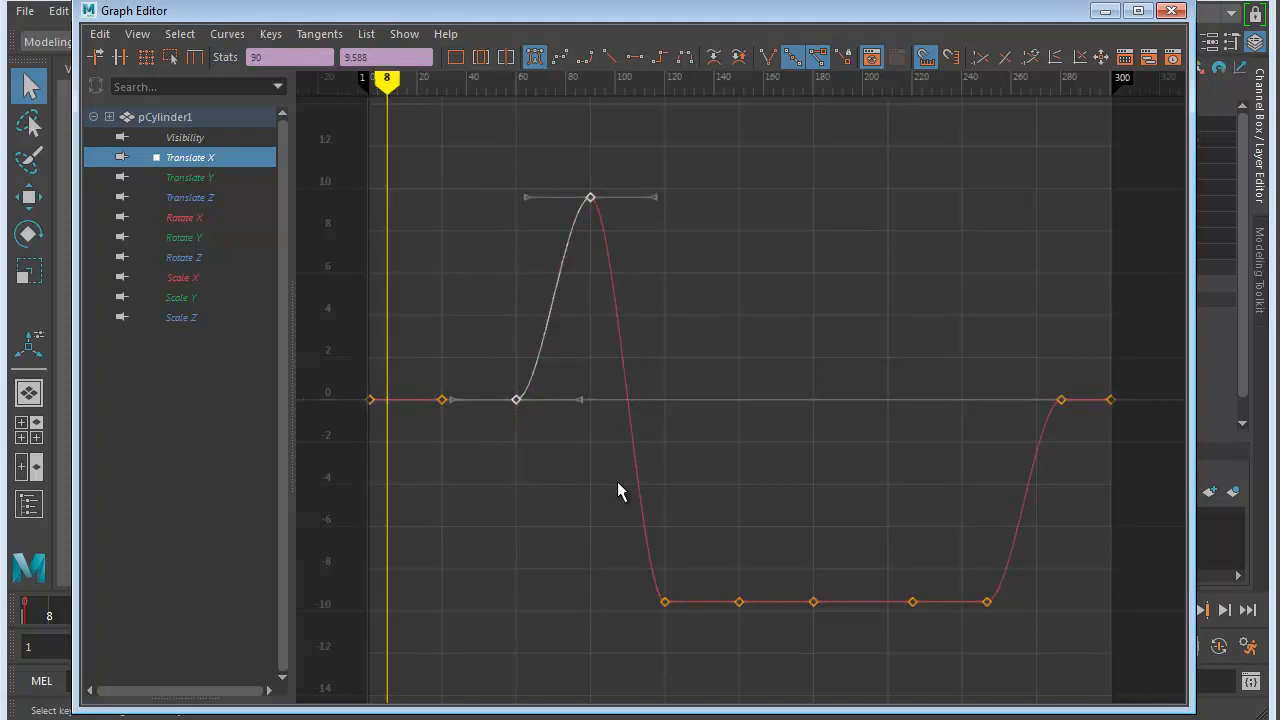
key(f)
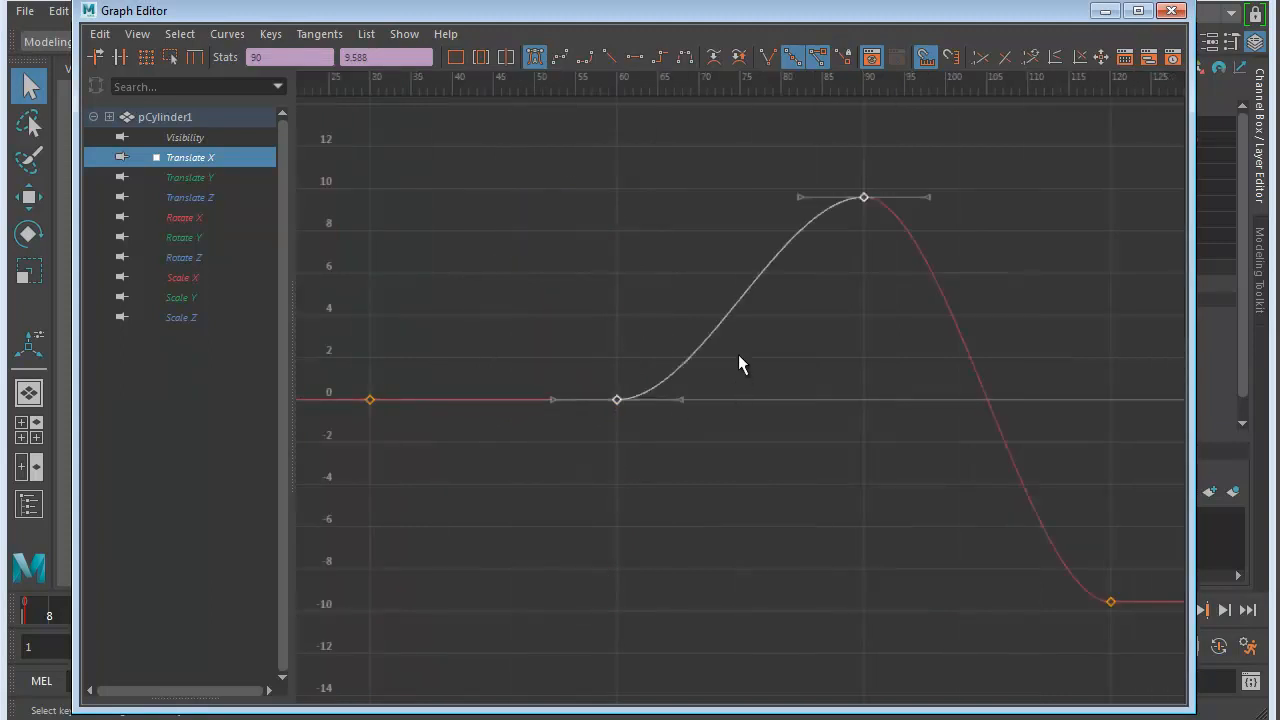
alt+middle_drag(676, 362, 634, 418)
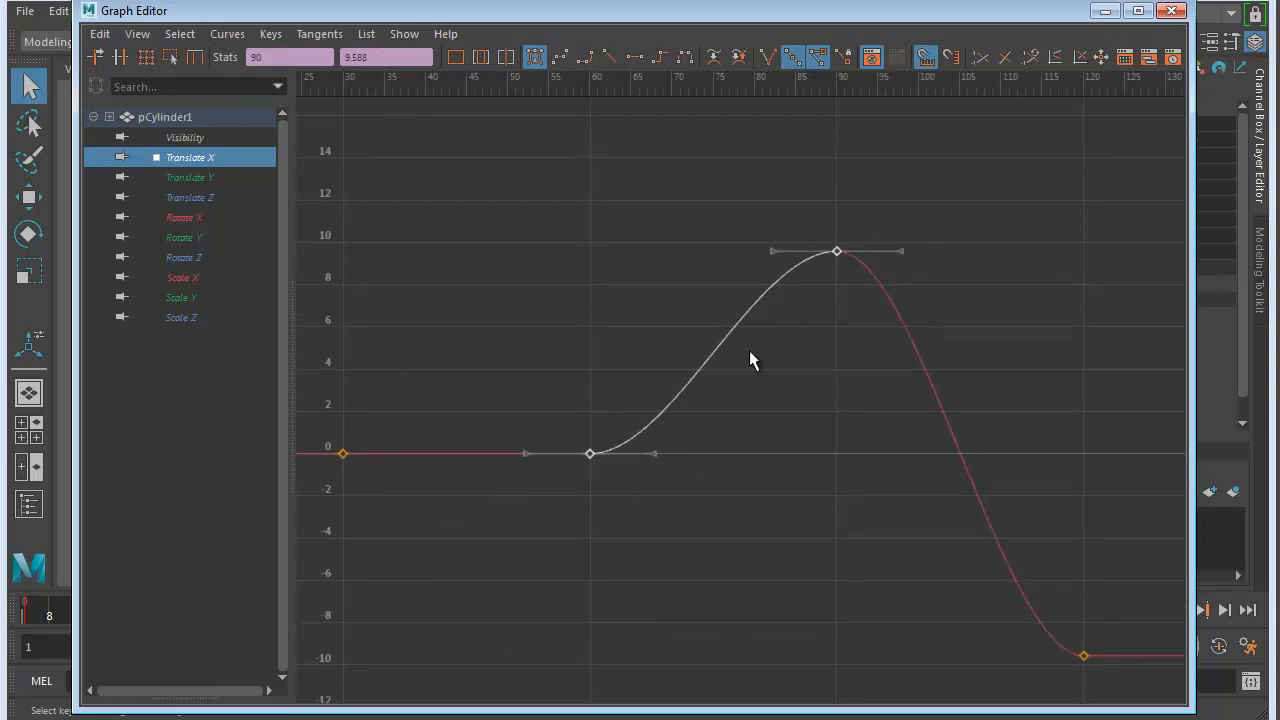
click(549, 528)
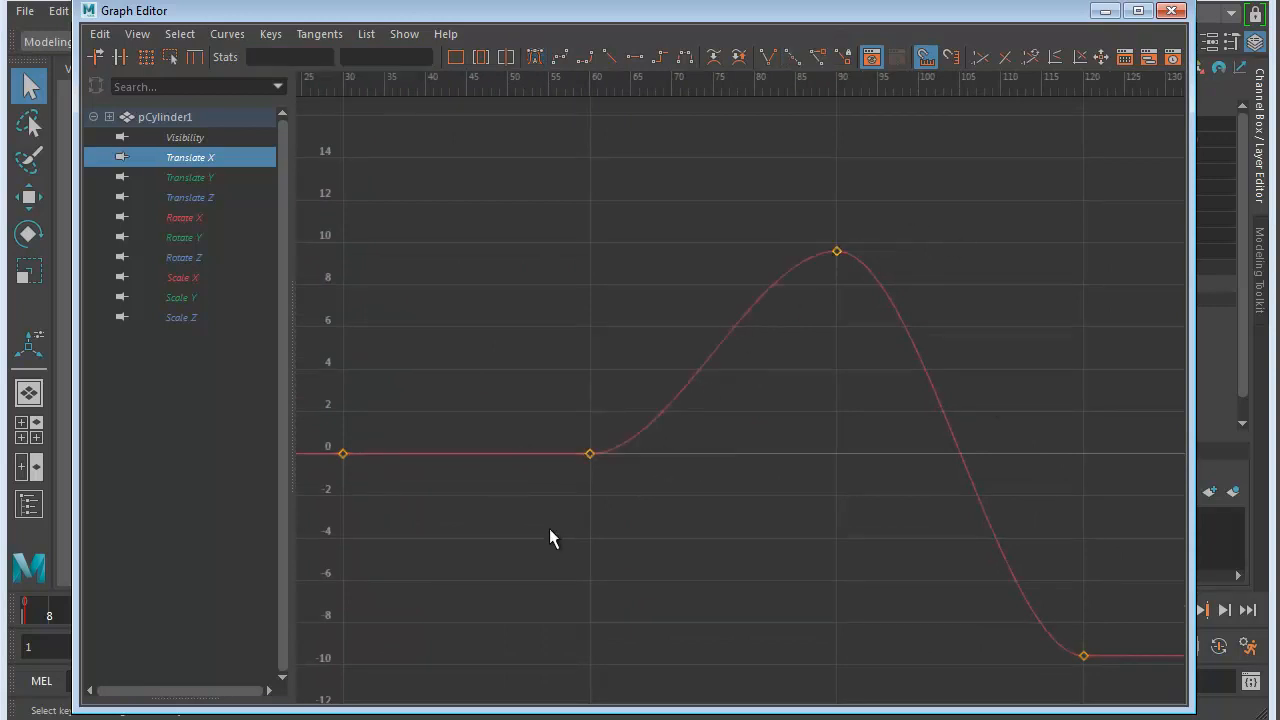
click(590, 455)
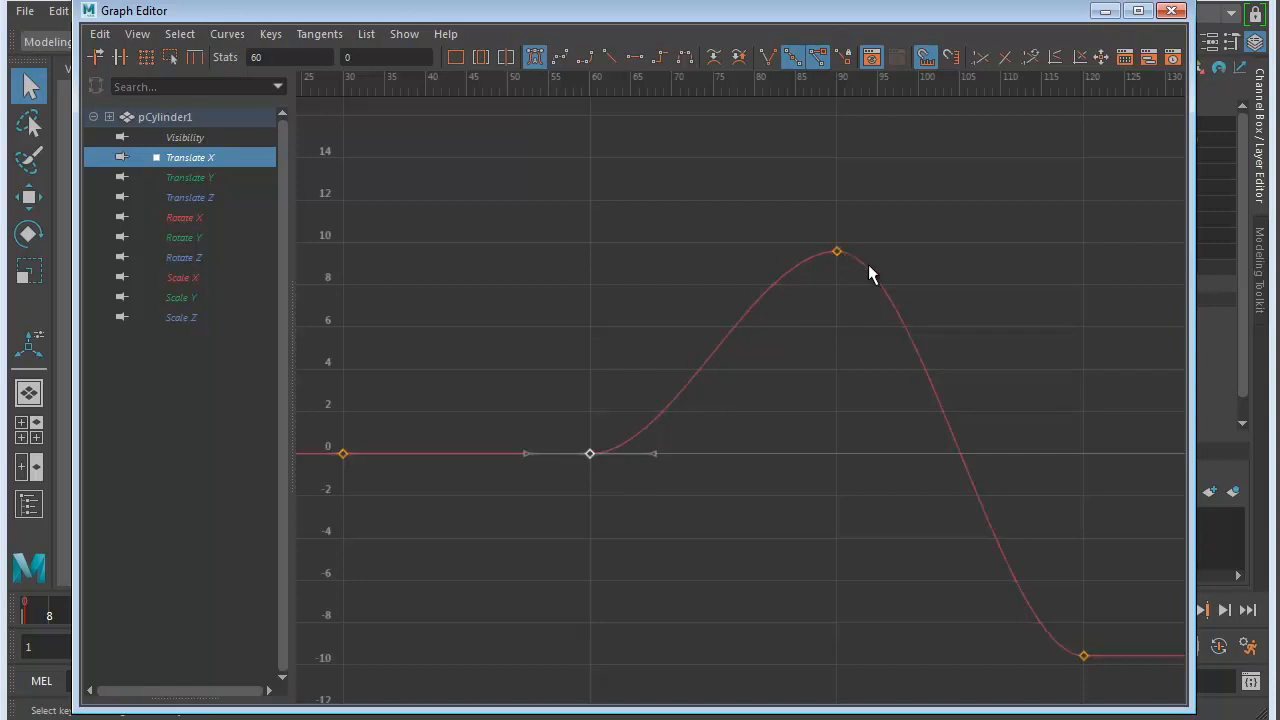
click(840, 265)
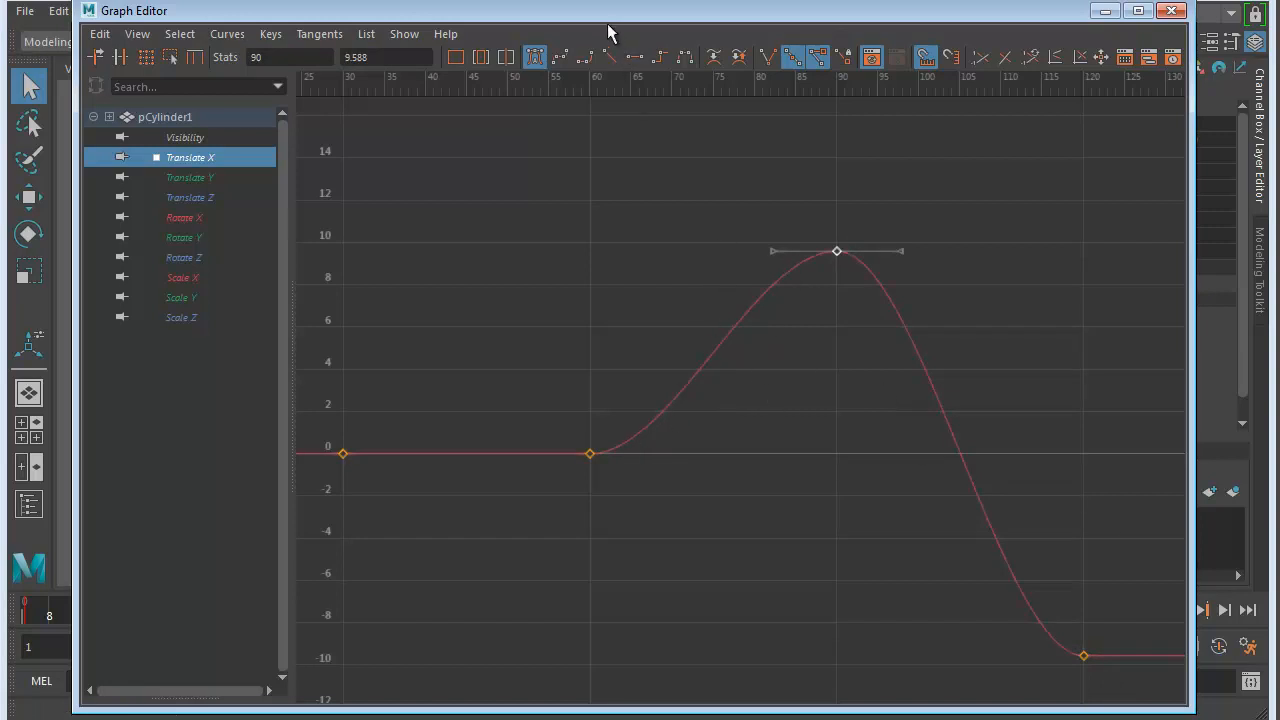
Move the Graph Editor out of the way, deselect the saucer, and play and stop the animation
drag(610, 14, 883, 56)
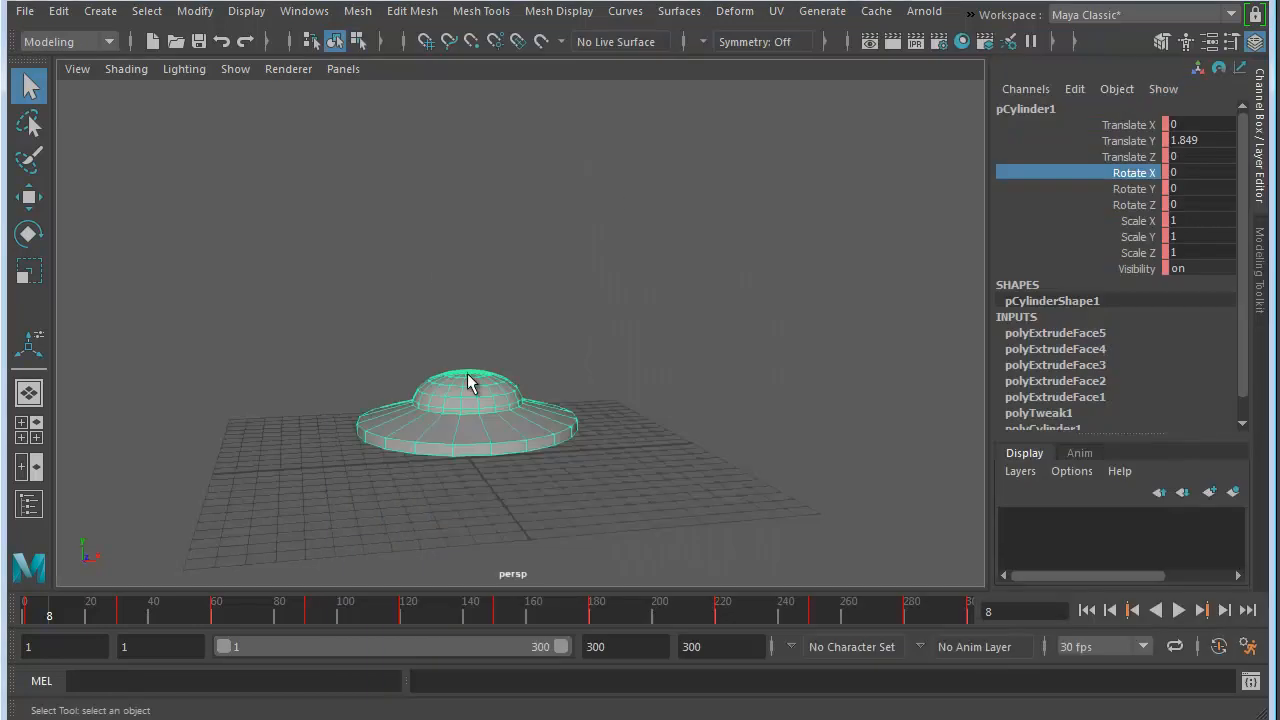
click(588, 366)
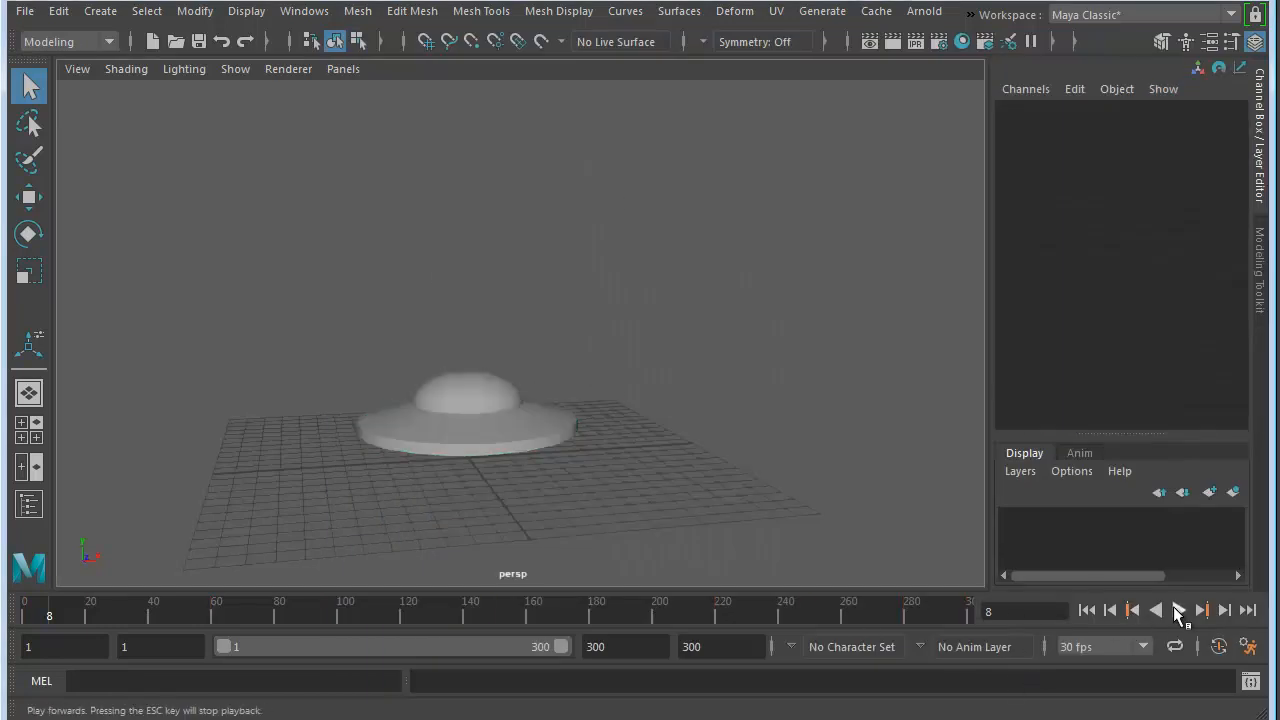
click(1178, 610)
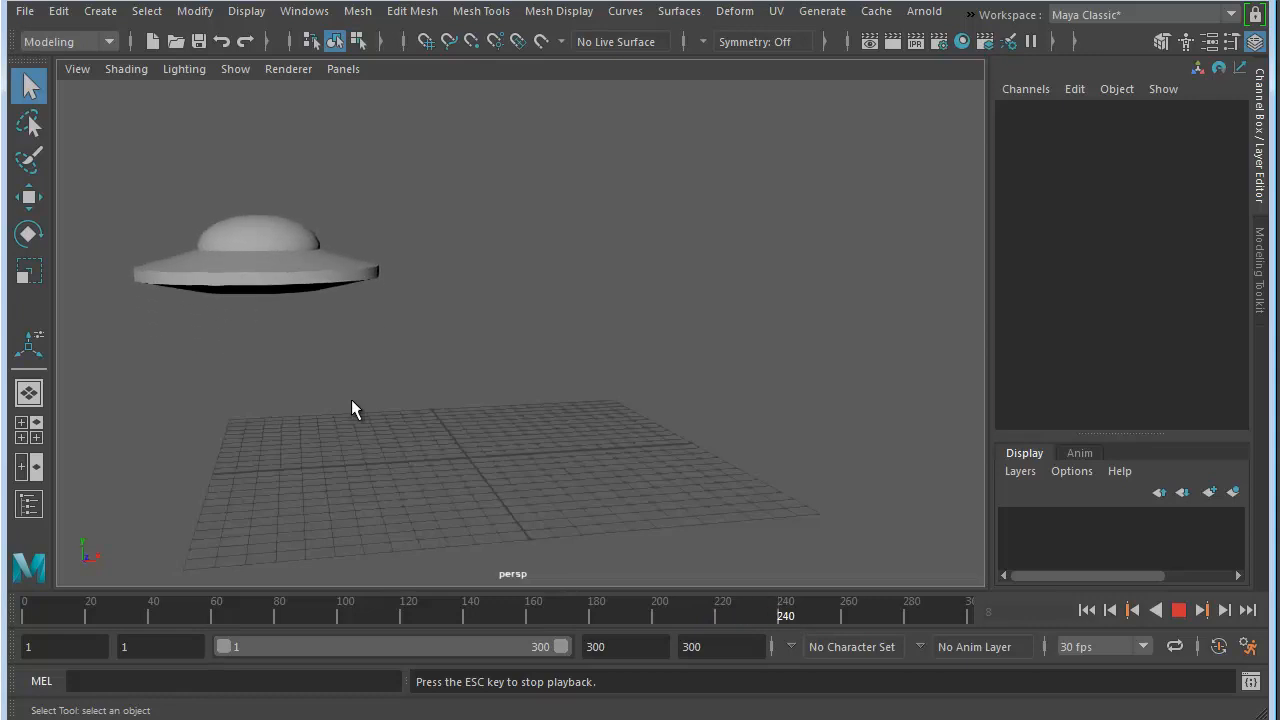
click(1179, 610)
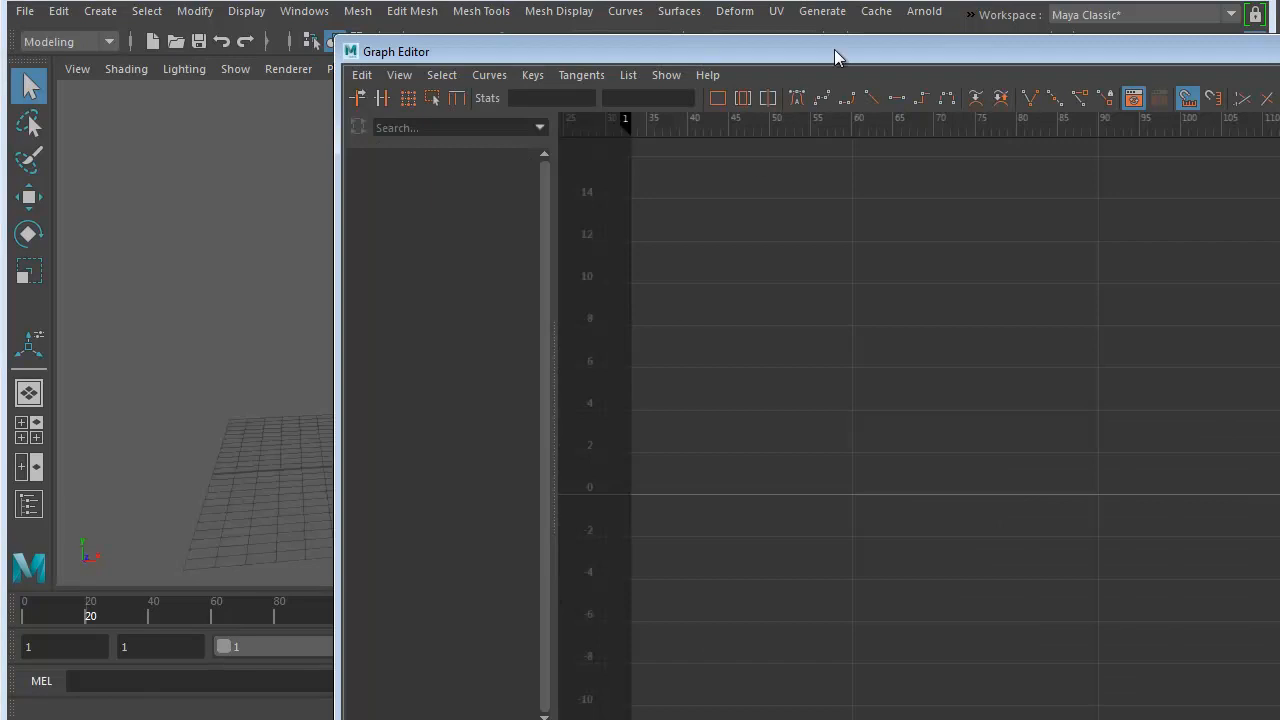
Bring back the Graph Editor, reselect the saucer and frame its Translate Y keys at frames 30 and 60
drag(840, 54, 563, 17)
click(378, 351)
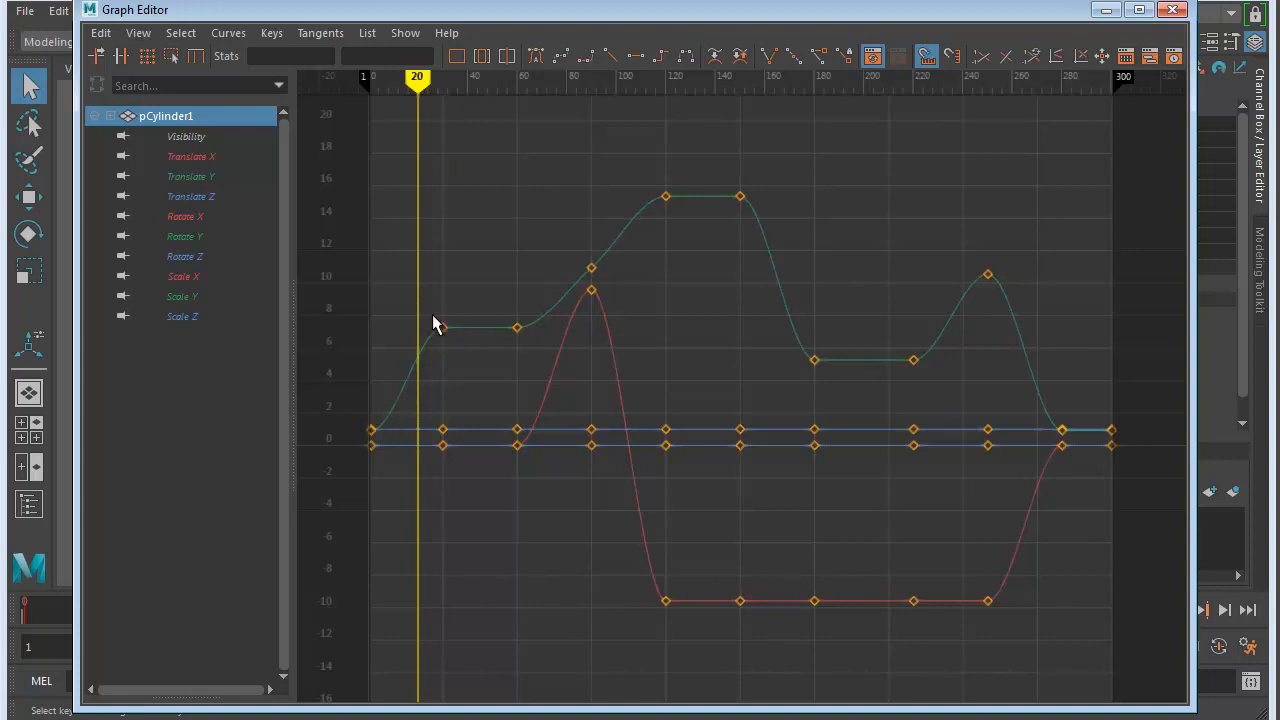
drag(541, 282, 437, 364)
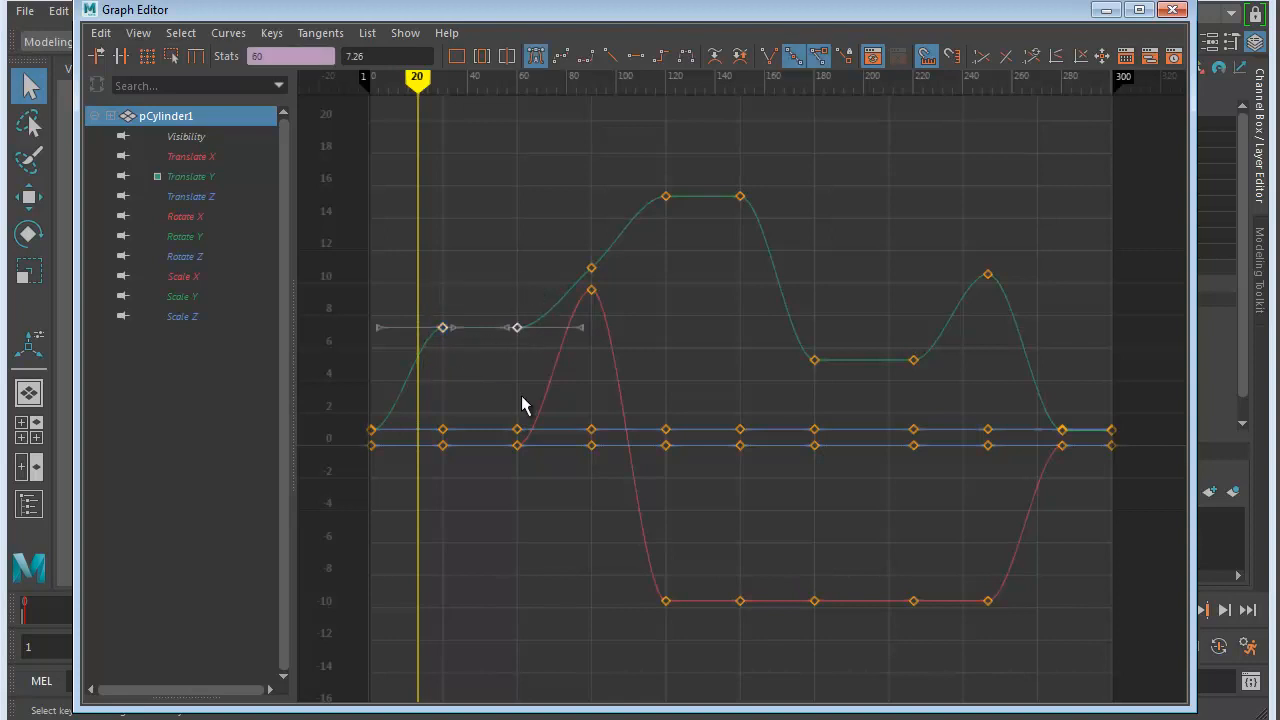
key(f)
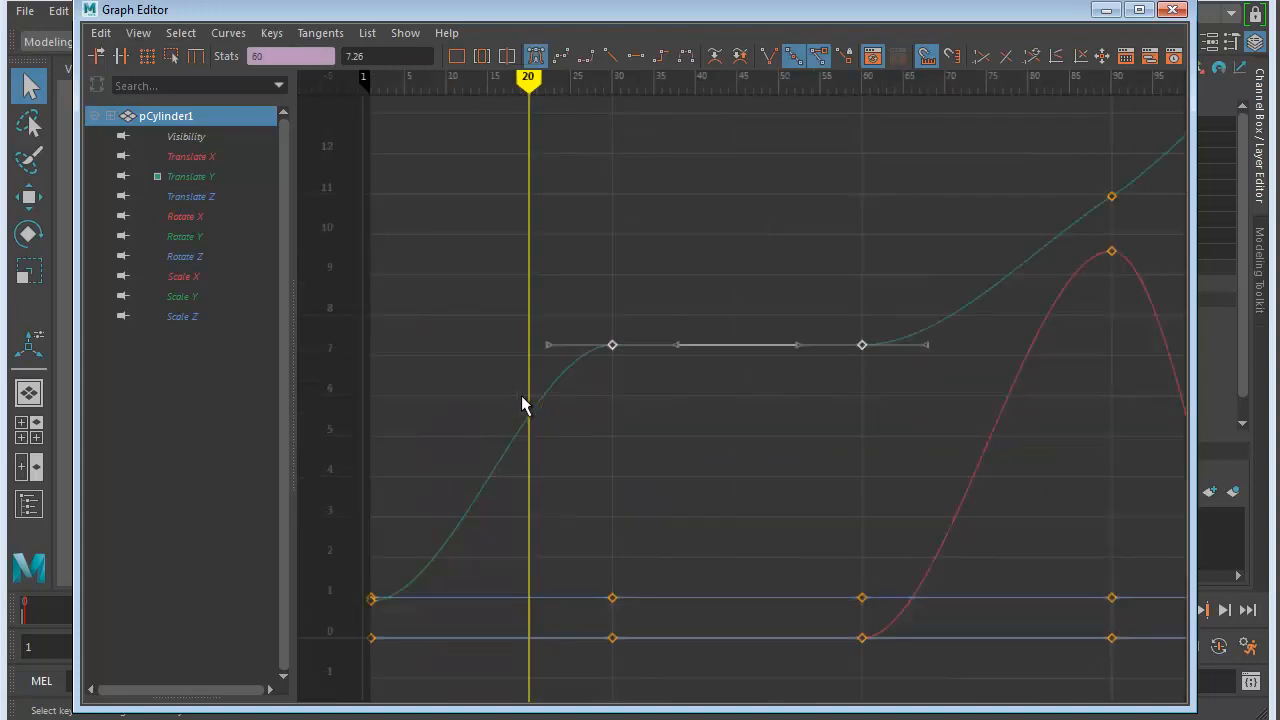
Apply linear tangents to the Scale Z key at frame 1
click(371, 604)
click(370, 600)
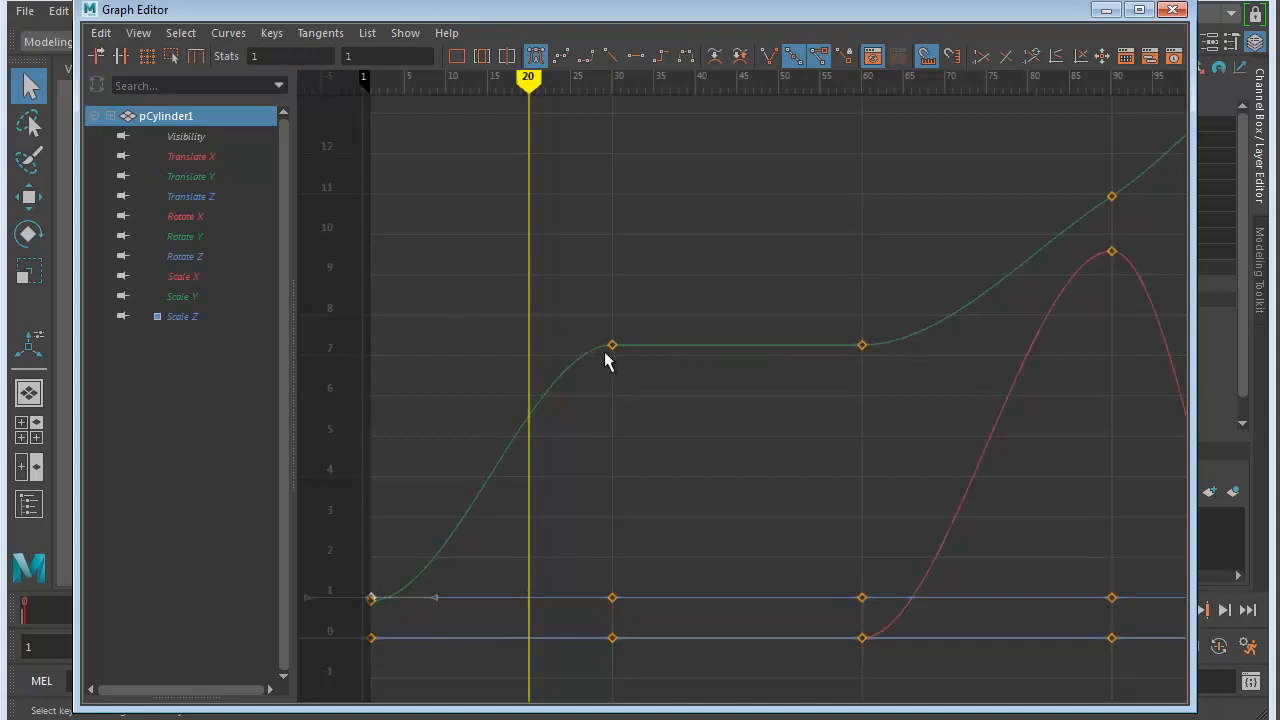
click(611, 58)
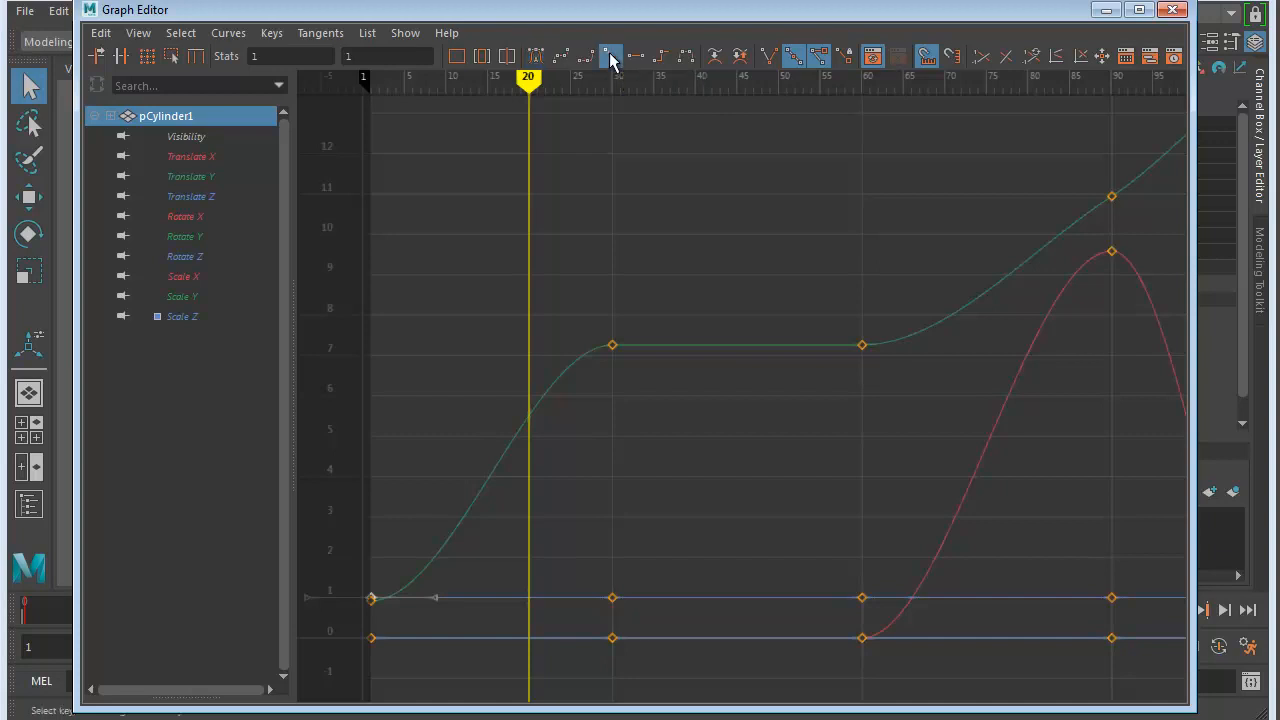
Isolate the Translate Y curve and set its key at frame 1 to linear tangents
click(373, 606)
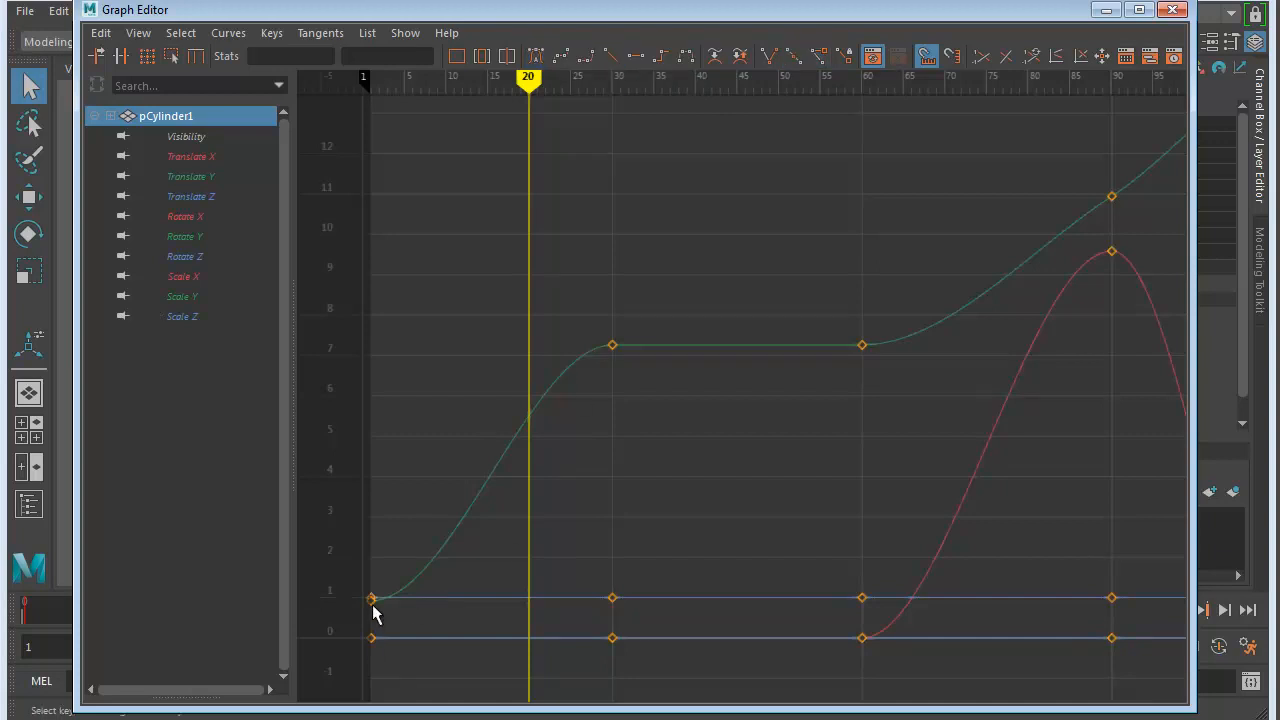
click(190, 177)
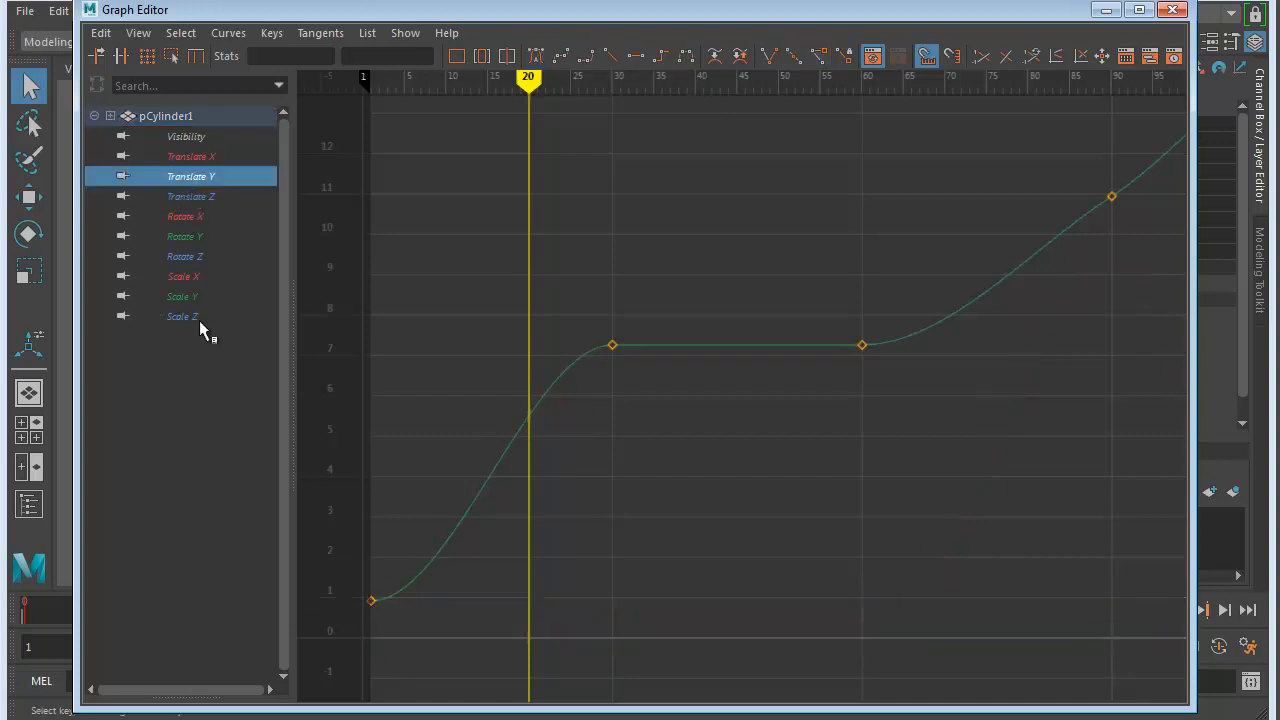
click(372, 601)
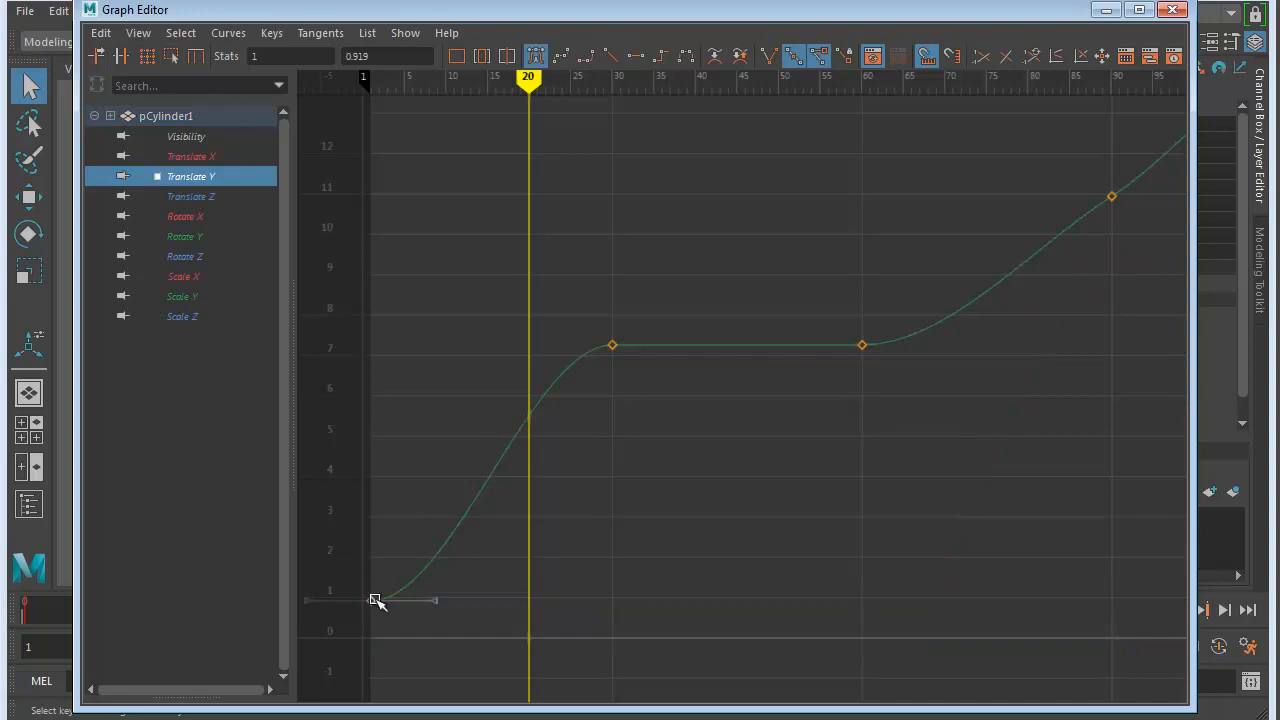
click(610, 56)
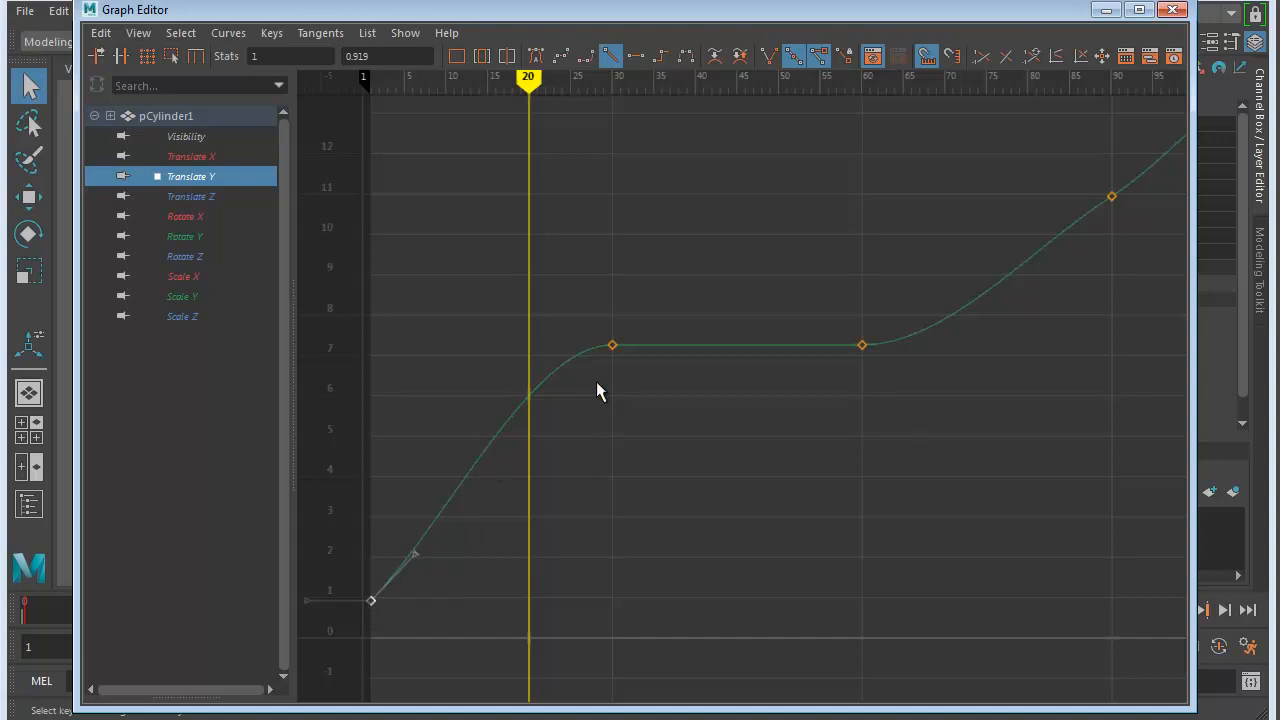
Apply linear tangents to the Translate Y key at frame 30 and to the key at frame 60
click(613, 345)
click(612, 58)
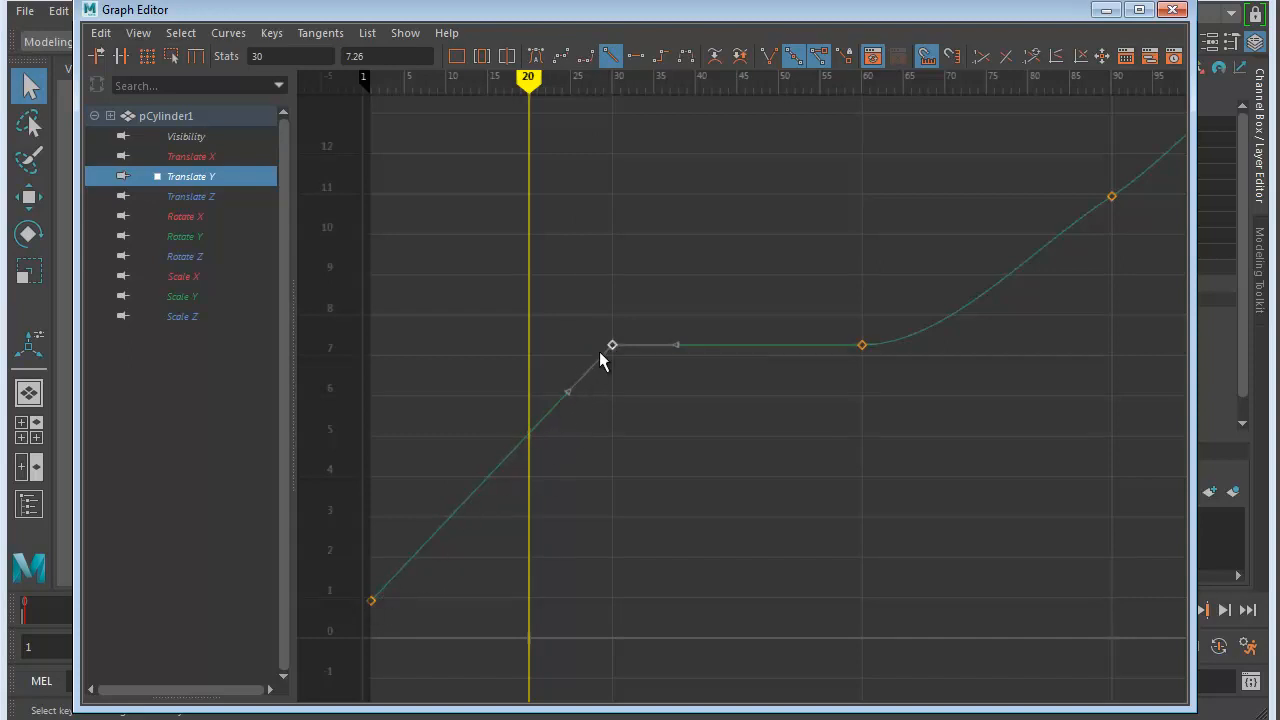
click(861, 347)
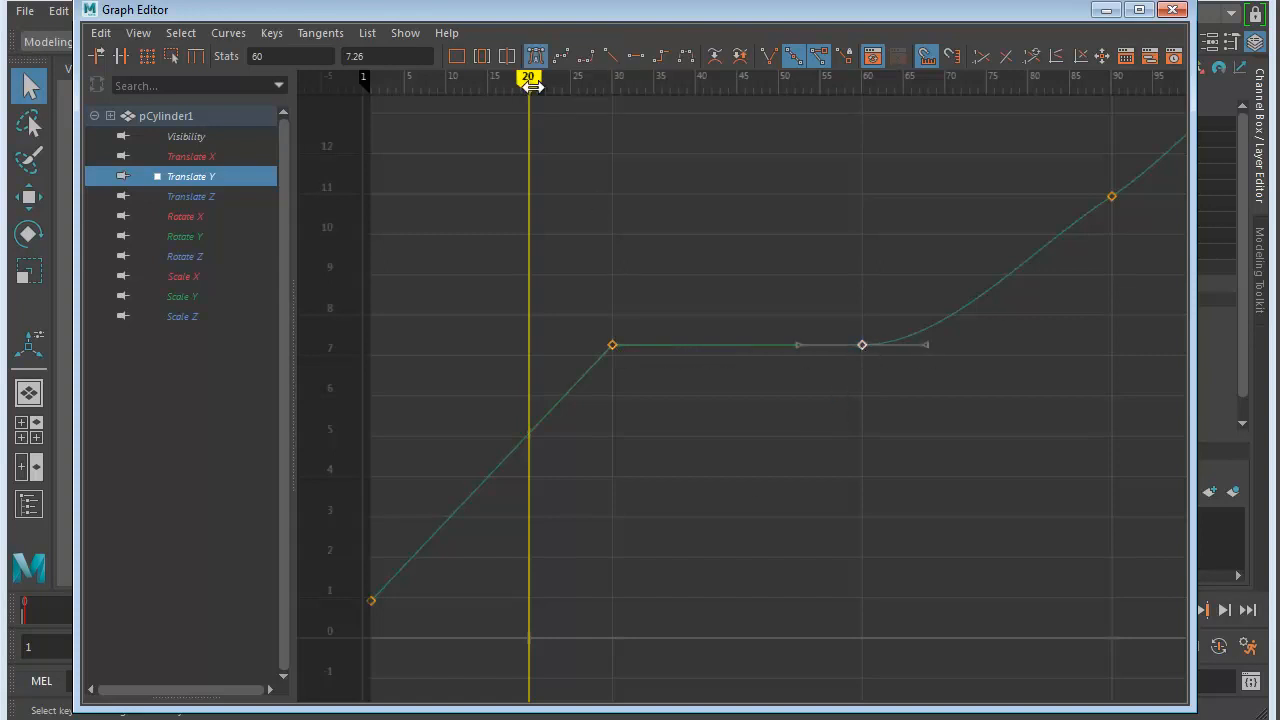
click(611, 56)
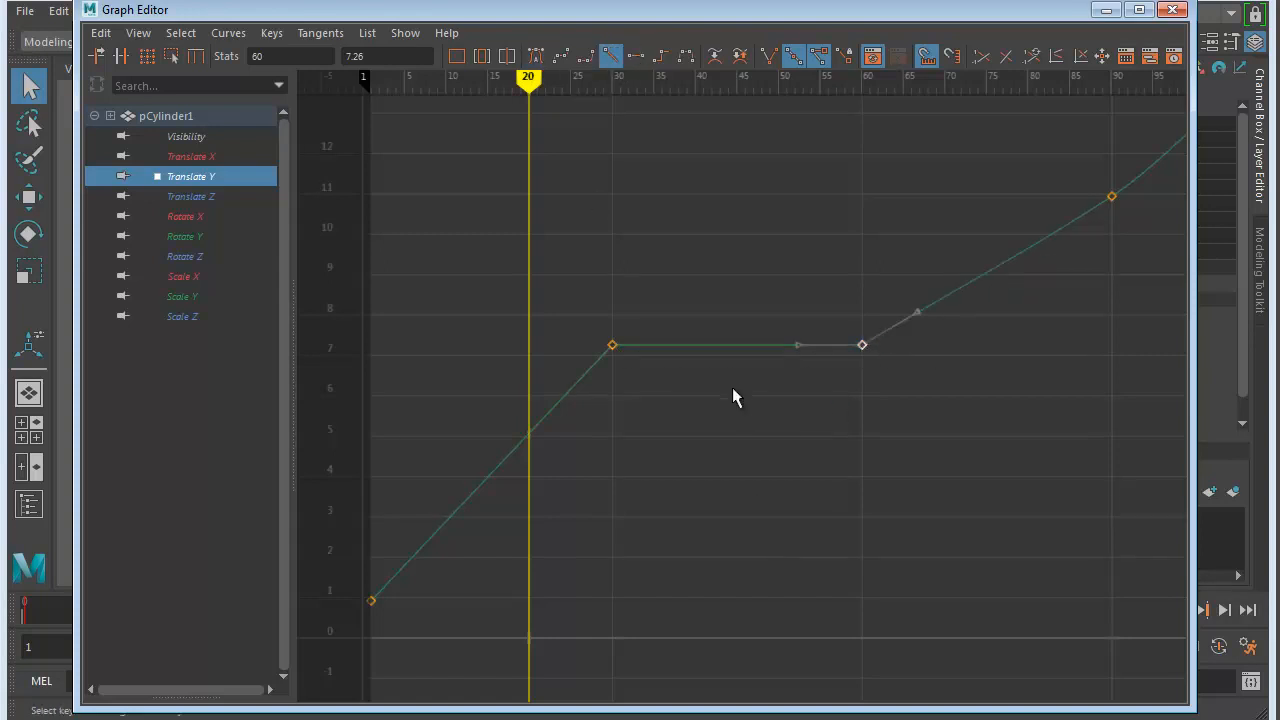
Minimize the Graph Editor, play the saucer's animation in the viewport, stop it and return to the start frame
click(1106, 10)
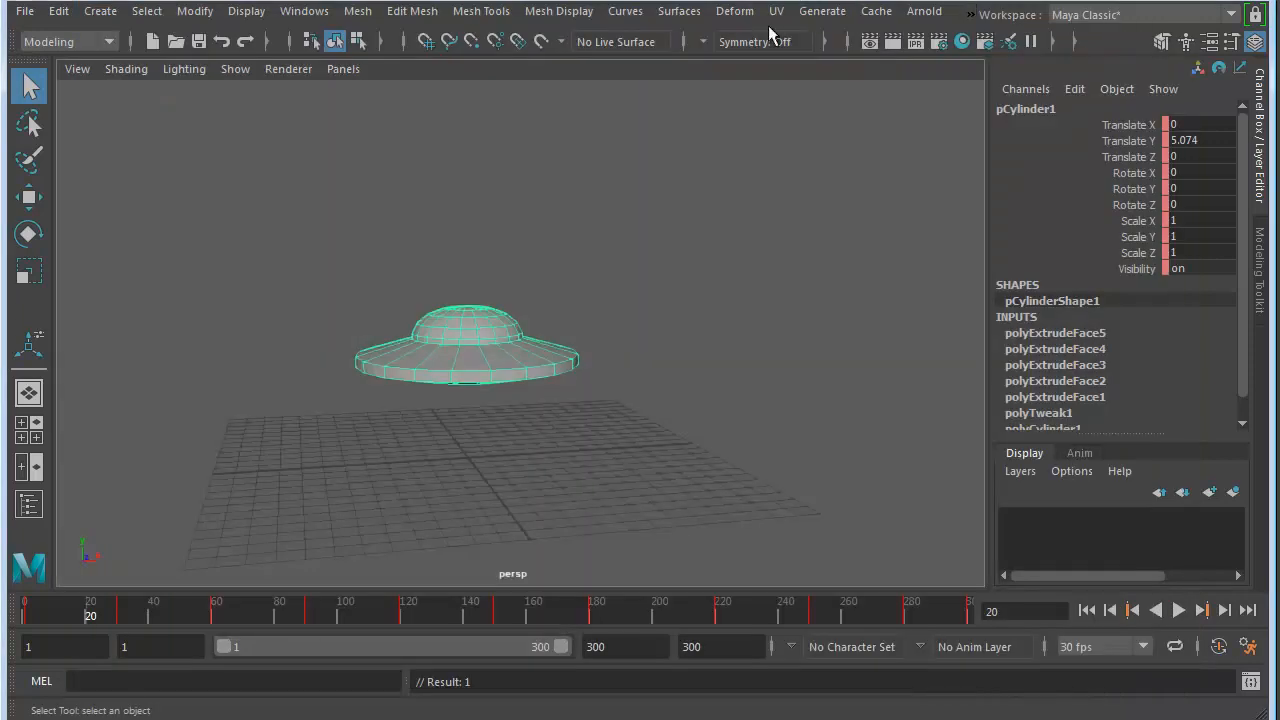
click(1178, 611)
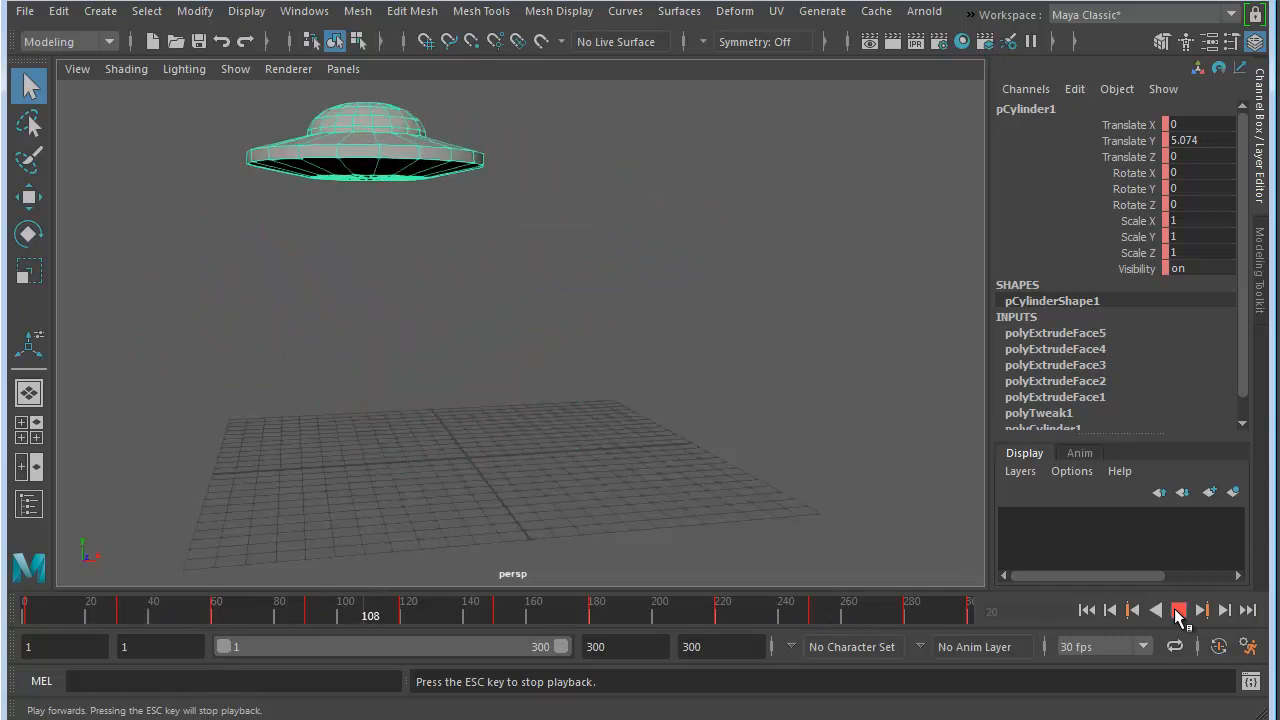
click(1178, 610)
click(1087, 610)
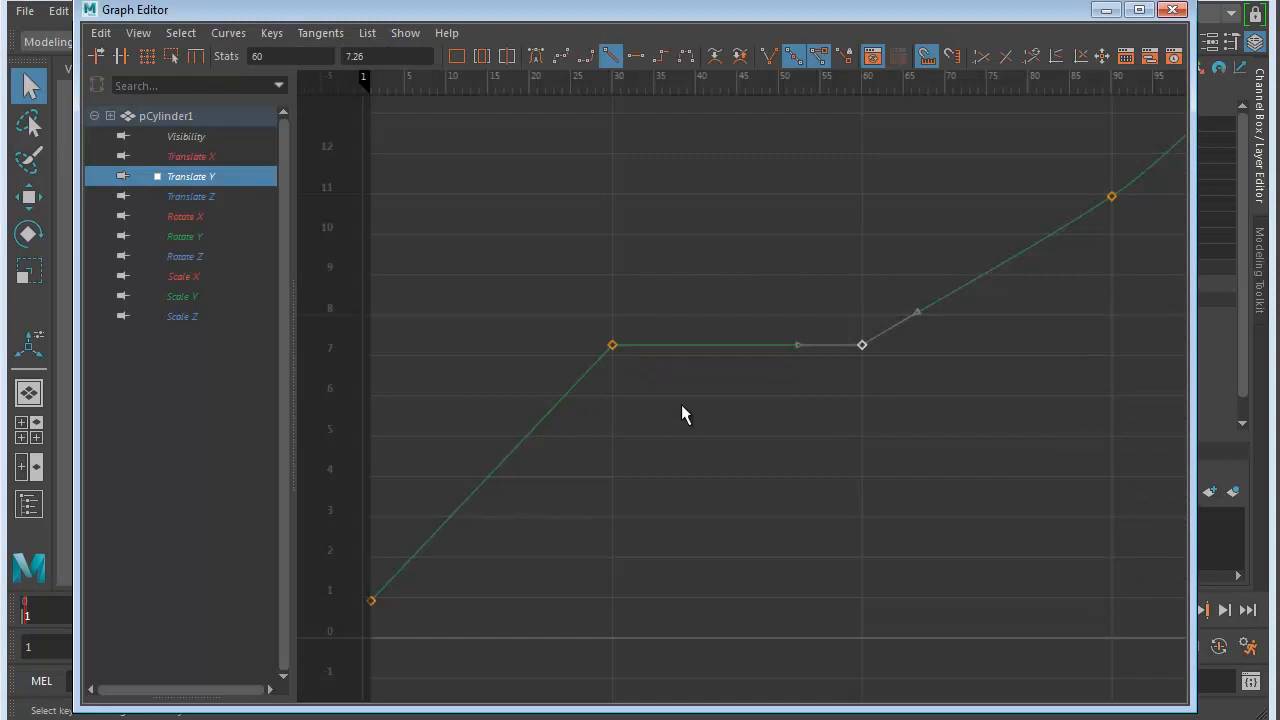
Try flat and then spline tangents on the Translate Y key at frame 1, and rotate its outgoing handle nearly horizontal
click(612, 345)
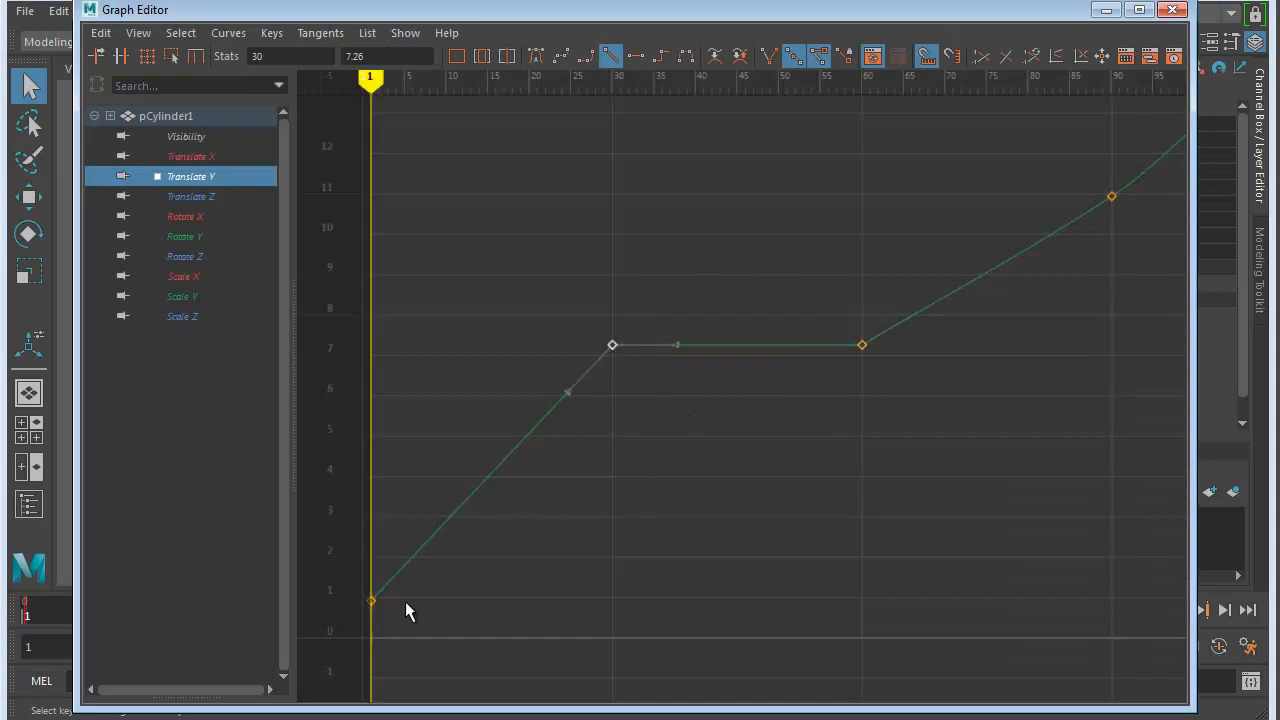
click(371, 602)
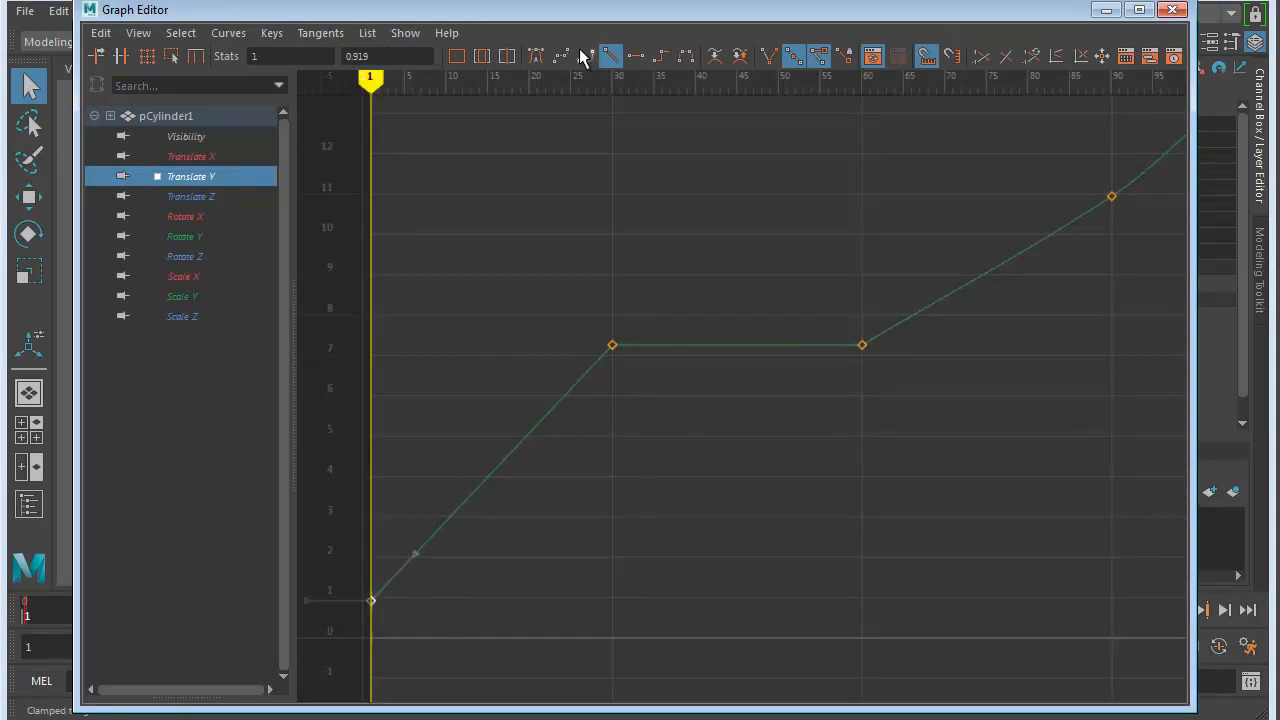
click(636, 58)
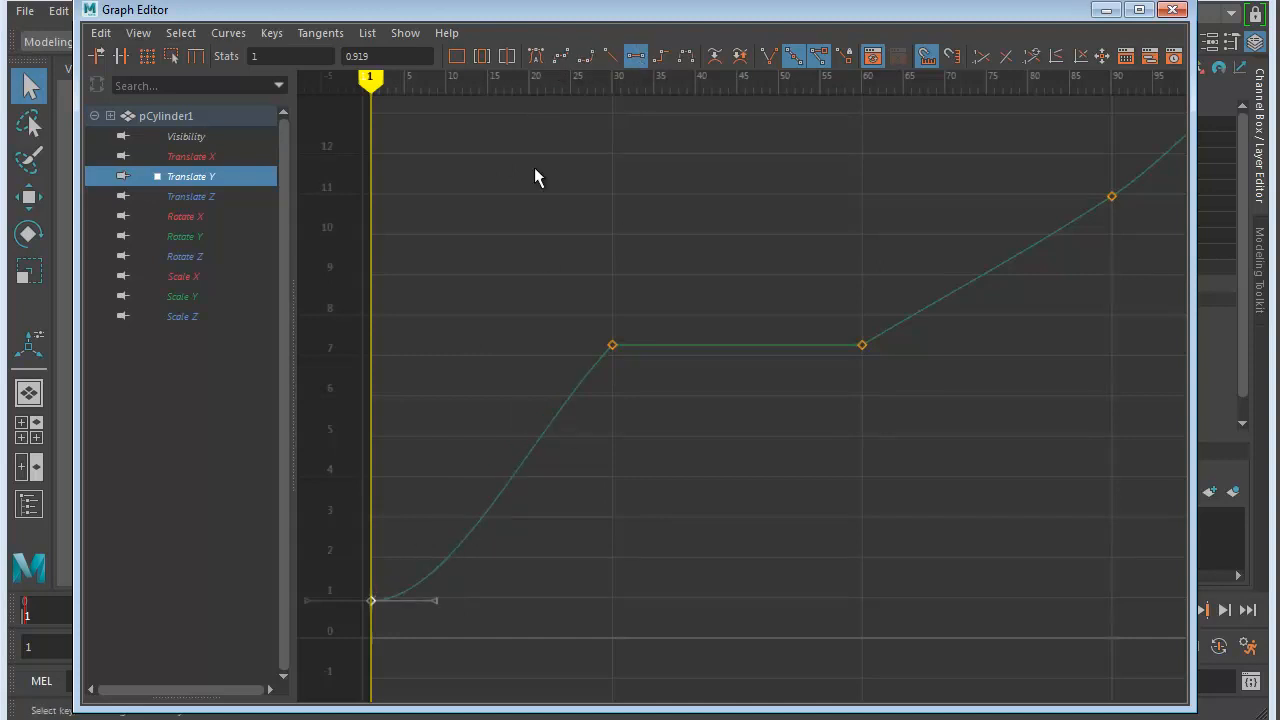
click(561, 57)
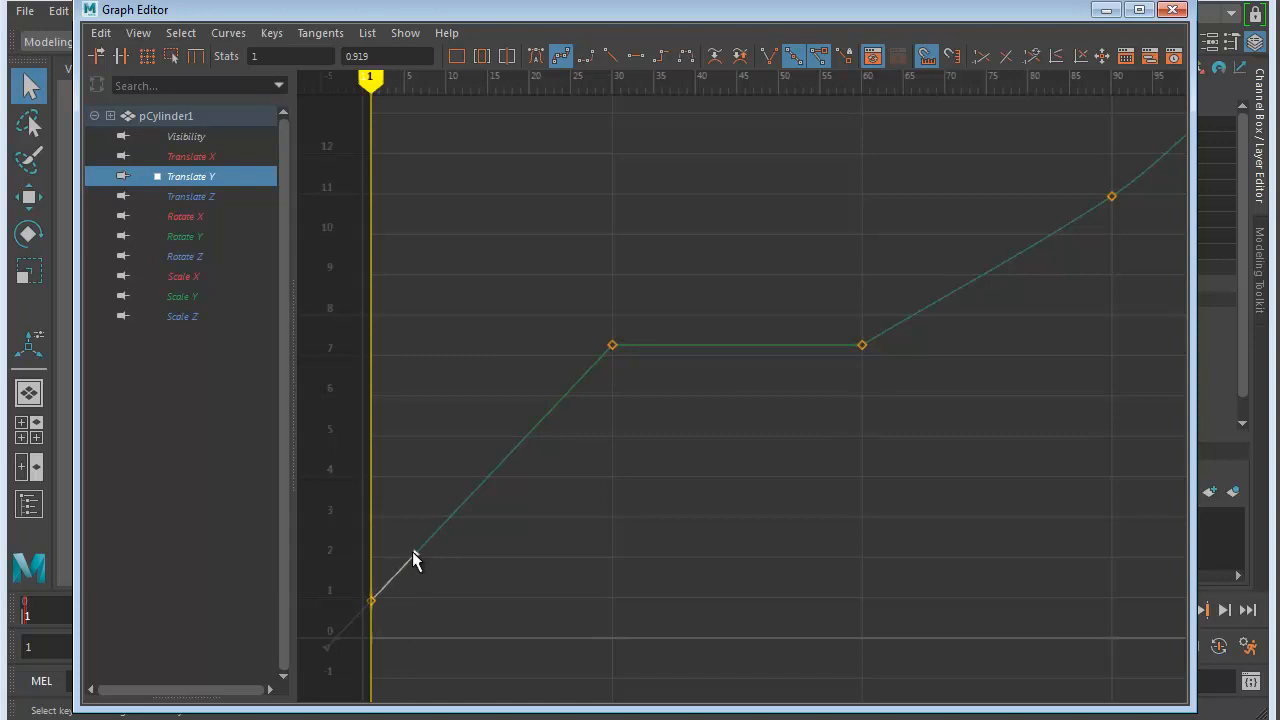
drag(415, 555, 476, 600)
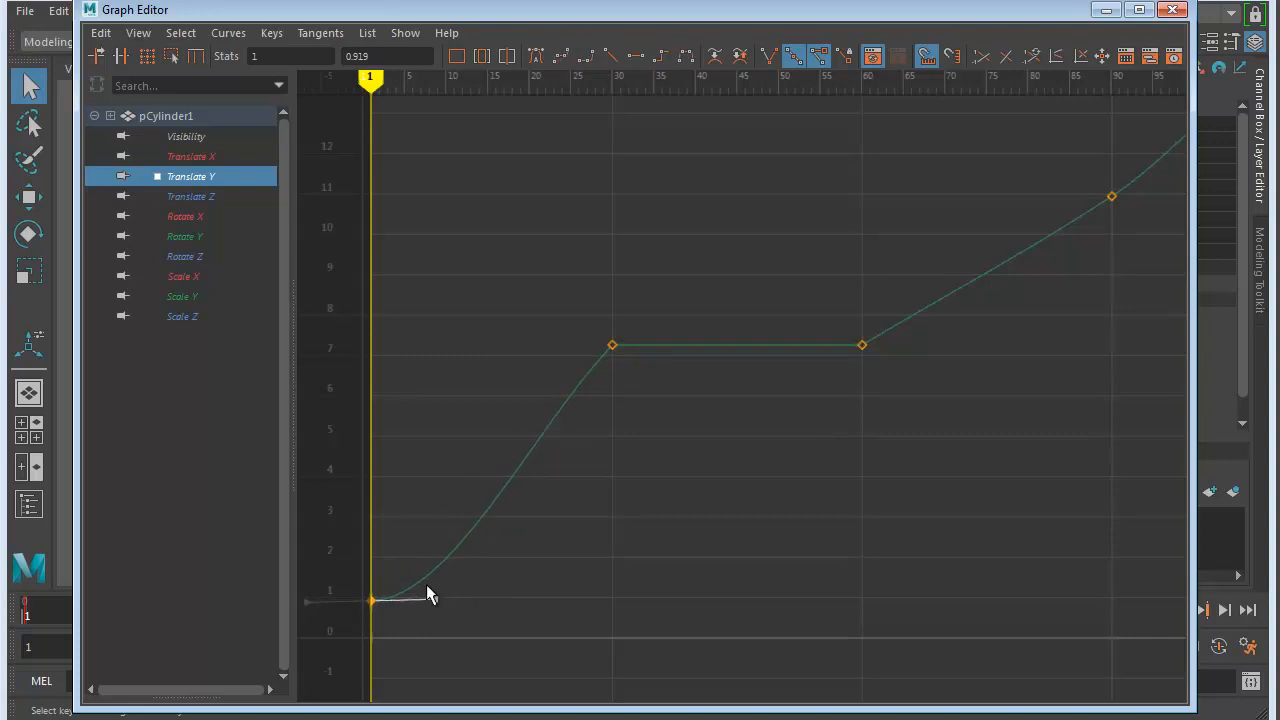
Flatten the incoming tangent of the Translate Y key at frame 30 and apply flat tangents to the key at frame 60
click(612, 347)
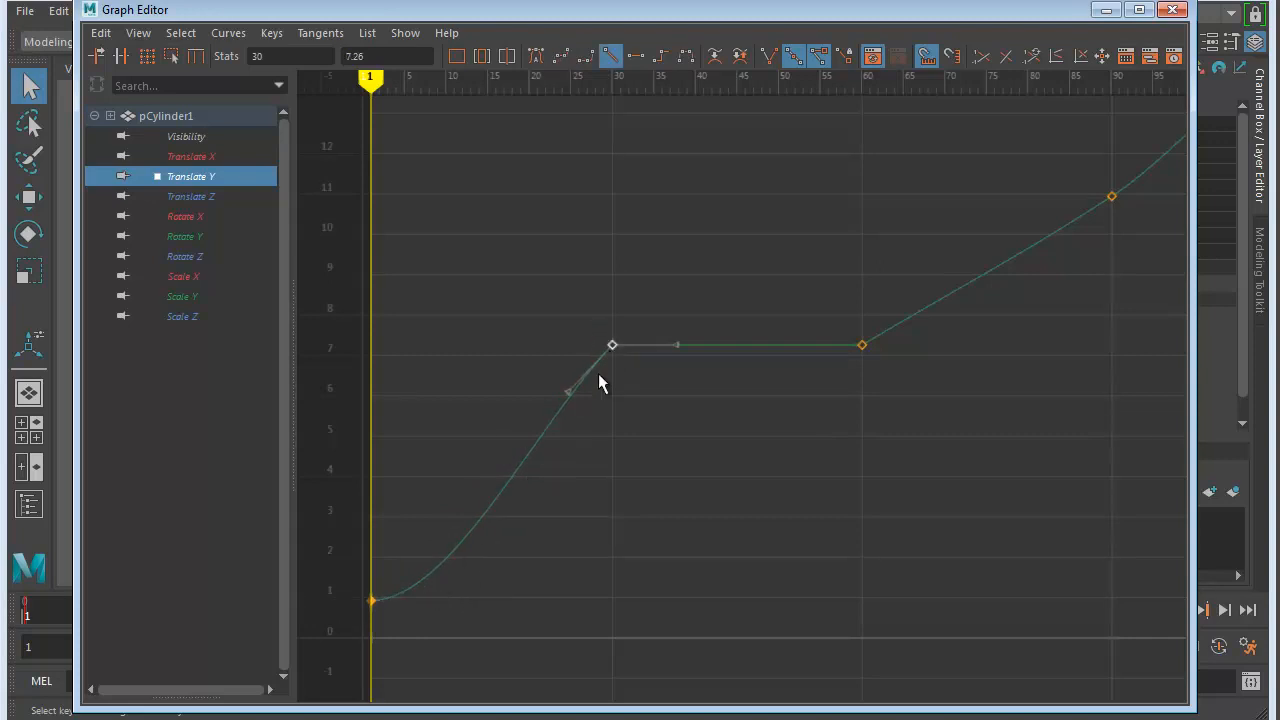
middle_drag(566, 393, 562, 357)
click(569, 394)
key(ctrl+z)
click(612, 345)
click(636, 60)
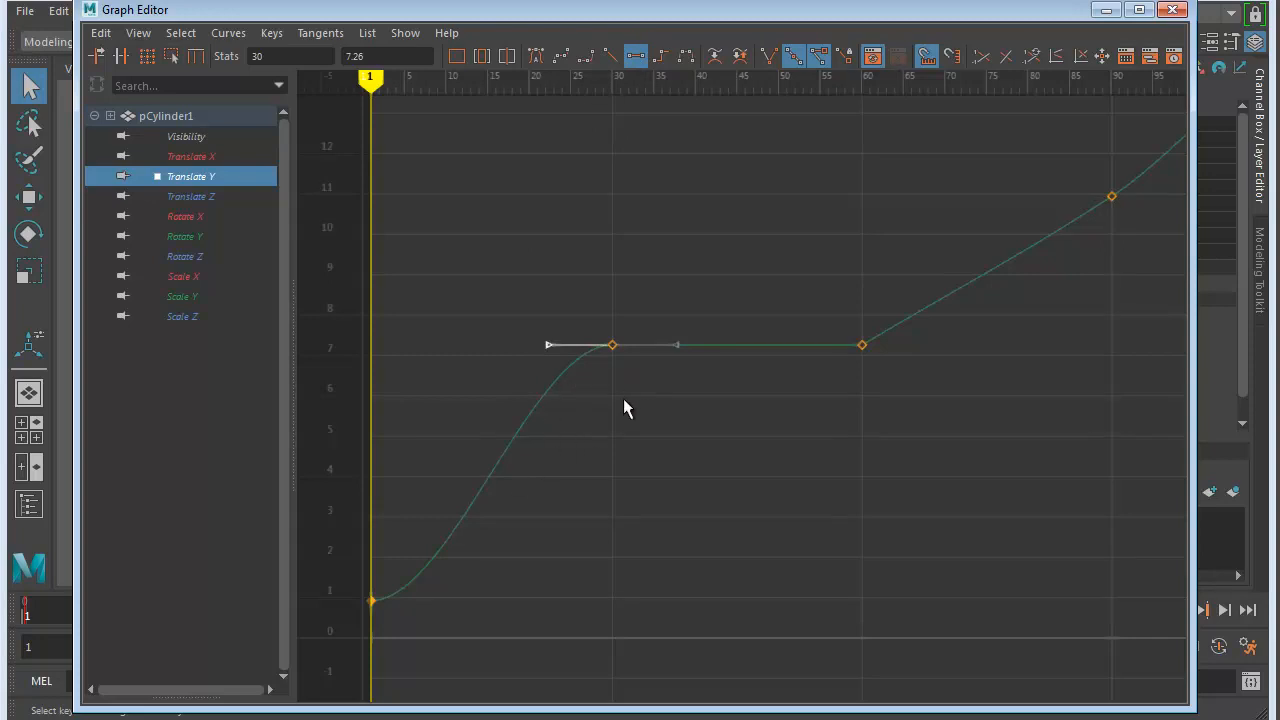
click(862, 345)
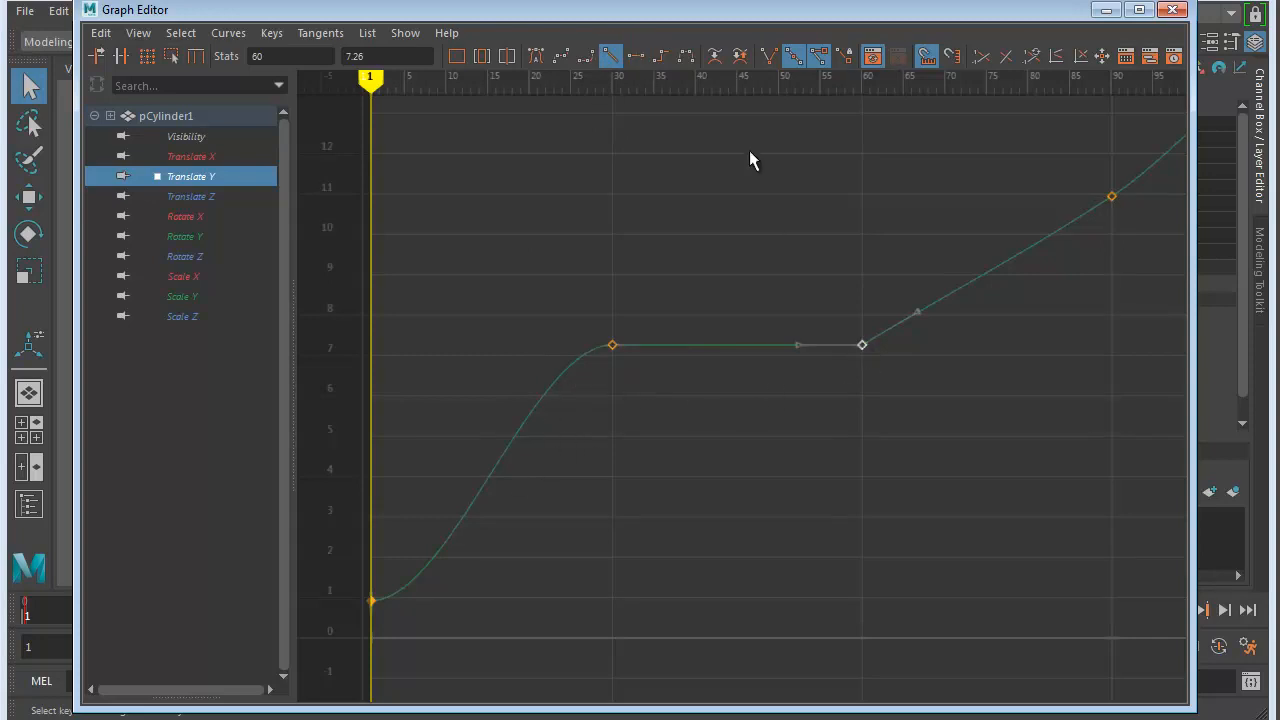
click(636, 60)
Steepen the tangent of the Translate Y key at frame 90 slightly to smooth the curve through it
alt+right_drag(944, 402, 911, 406)
alt+middle_drag(846, 396, 626, 483)
mouse_move(573, 397)
alt+right_down()
mouse_move(670, 397)
mouse_move(588, 381)
alt+right_up()
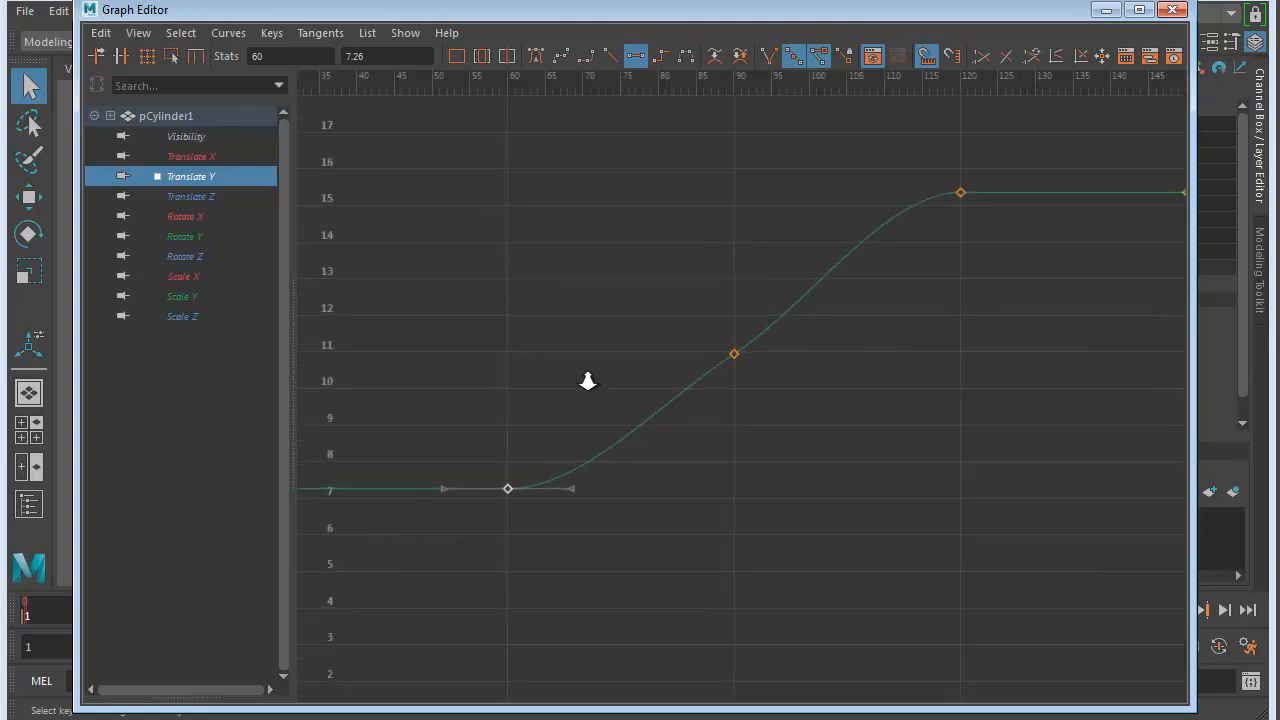
click(734, 352)
click(788, 318)
drag(786, 318, 780, 311)
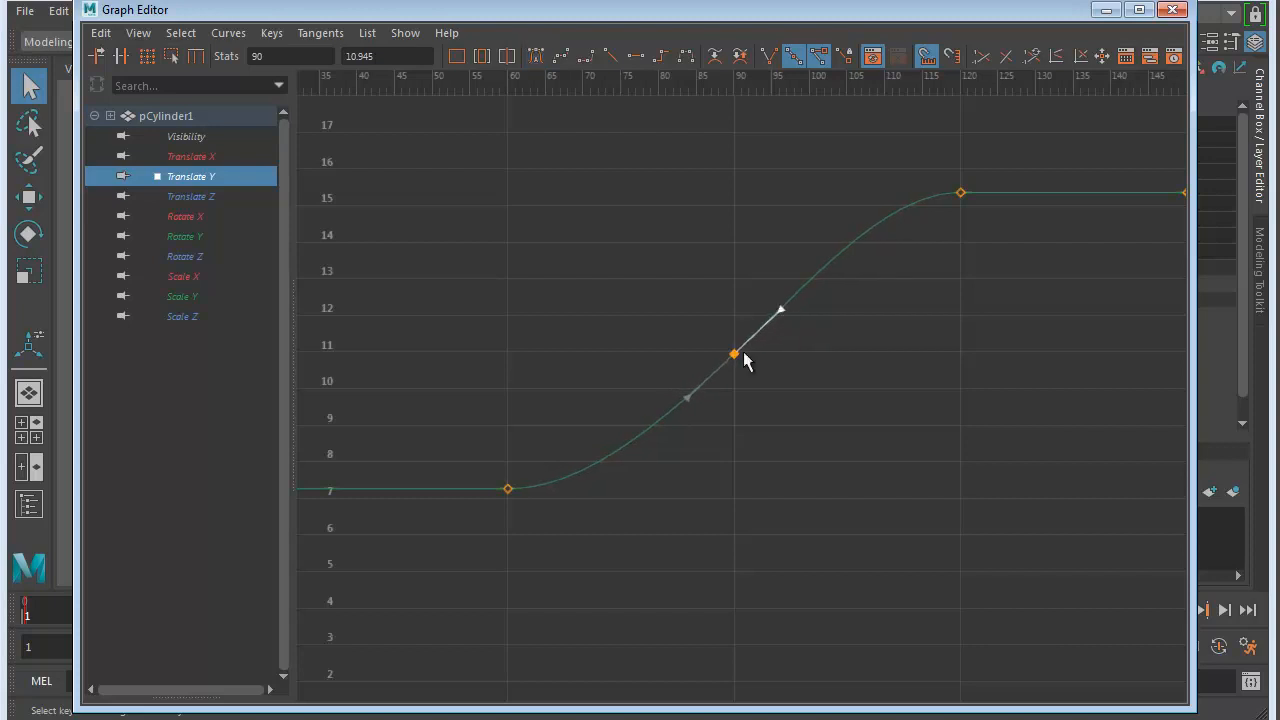
Try rotating the outgoing tangent of the Translate Y key at frame 150, undo it, and try breaking its tangents
scroll(857, 404, down, 5)
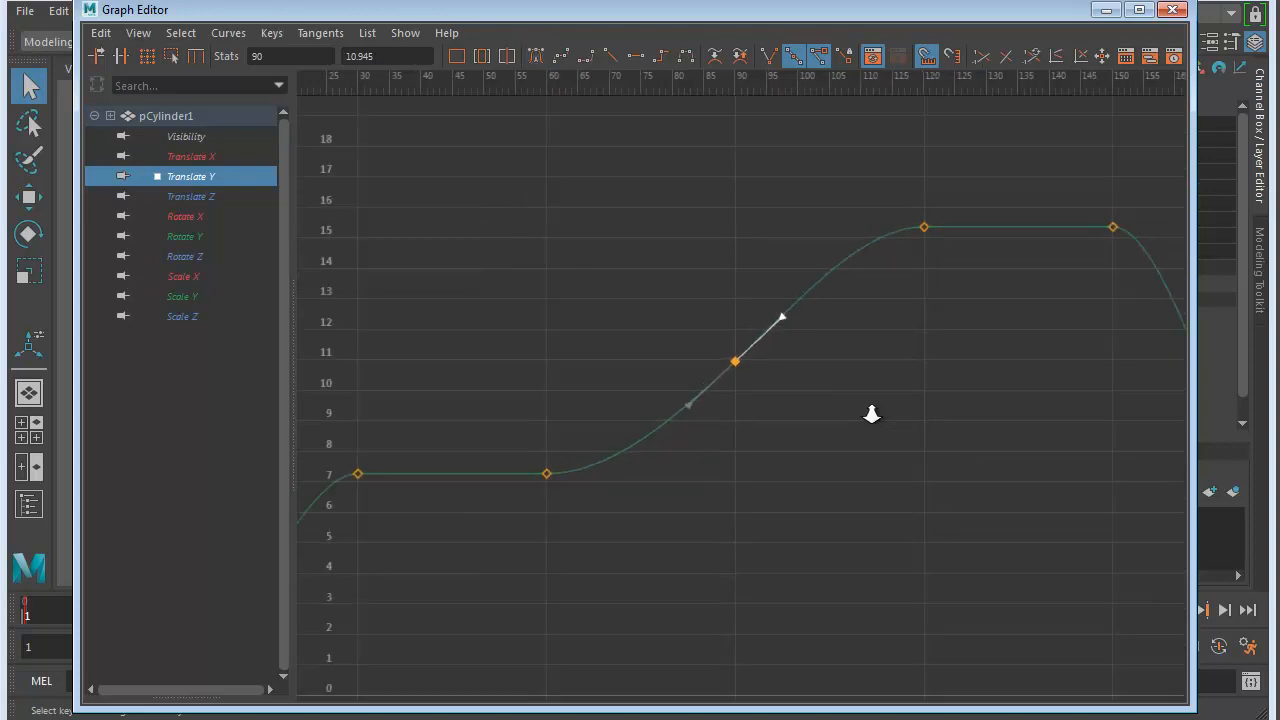
alt+middle_drag(843, 409, 619, 411)
scroll(651, 384, up, 4)
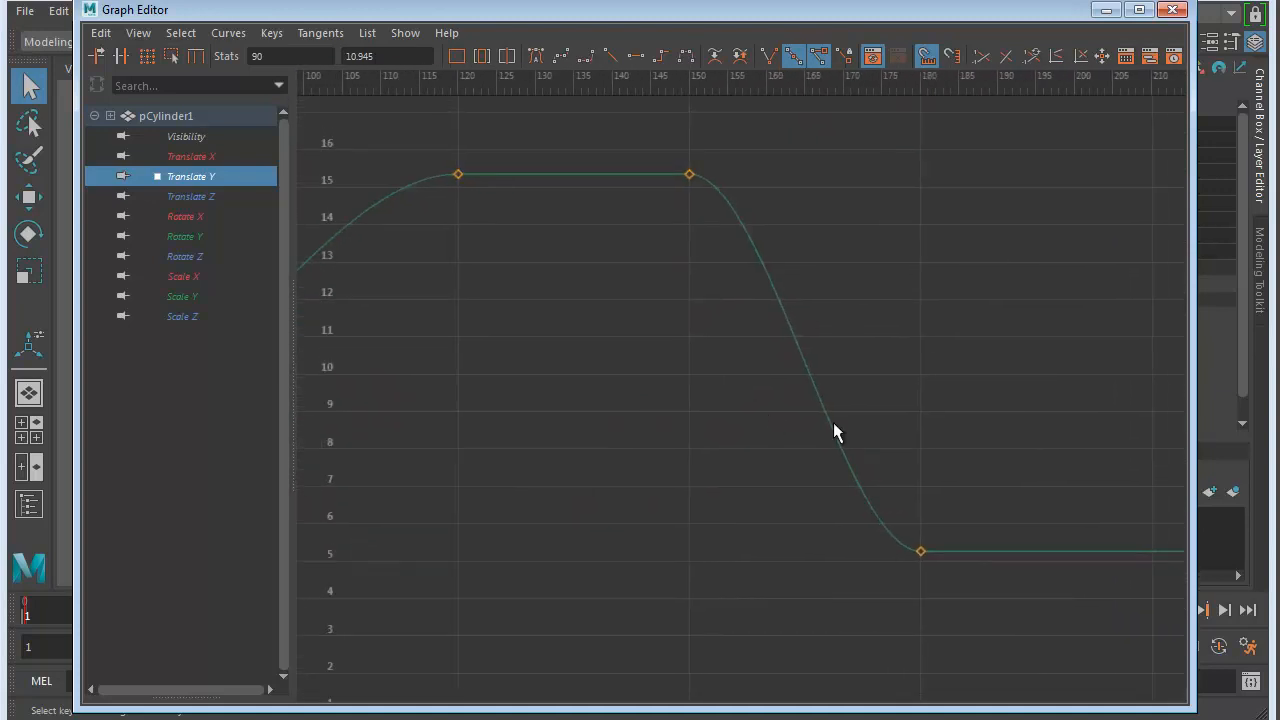
scroll(913, 470, down, 3)
alt+middle_drag(874, 471, 828, 303)
scroll(698, 436, up, 9)
scroll(690, 440, down, 1)
scroll(790, 412, down, 3)
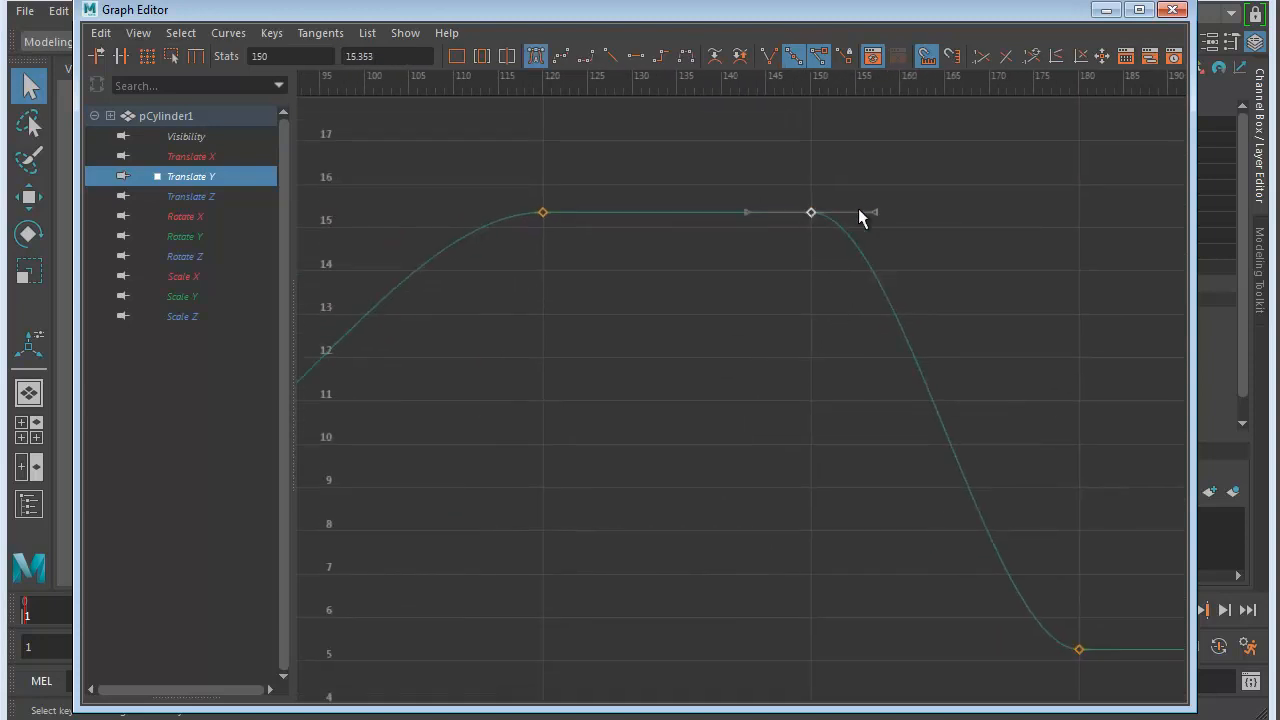
drag(873, 211, 860, 275)
key(ctrl+z)
click(769, 57)
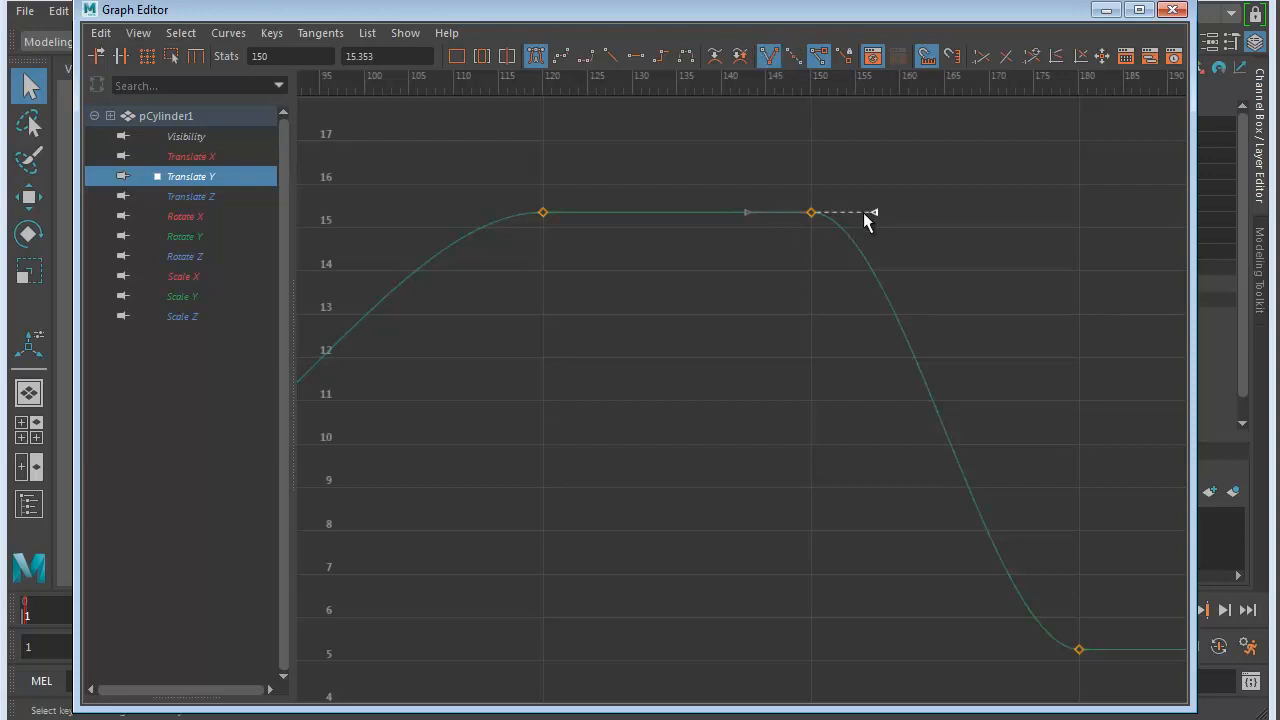
mouse_move(873, 213)
mouse_down()
mouse_move(863, 257)
mouse_move(894, 311)
mouse_move(880, 146)
mouse_move(897, 191)
mouse_move(857, 291)
mouse_move(878, 255)
mouse_move(880, 194)
mouse_move(809, 309)
mouse_move(880, 277)
mouse_move(911, 203)
mouse_move(879, 226)
mouse_move(878, 212)
mouse_up()
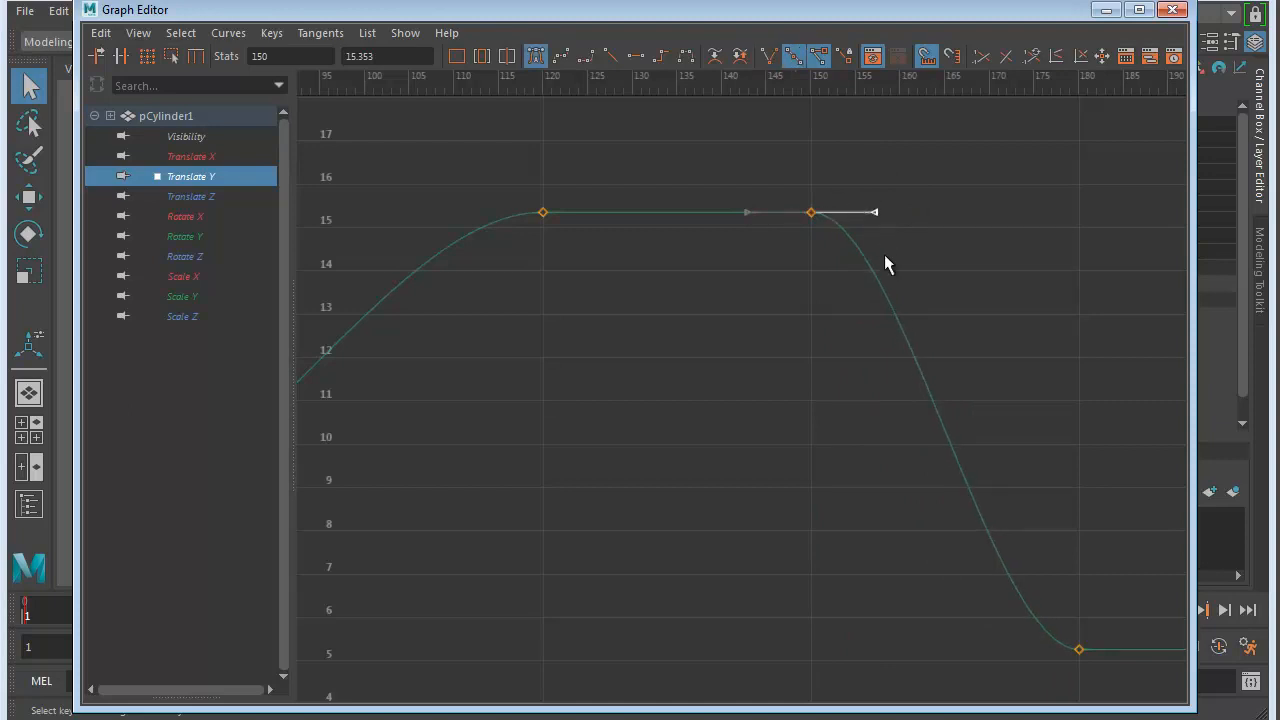
Minimize the Graph Editor, play the eased animation in the viewport, stop it and go back to frame 1
scroll(792, 385, down, 5)
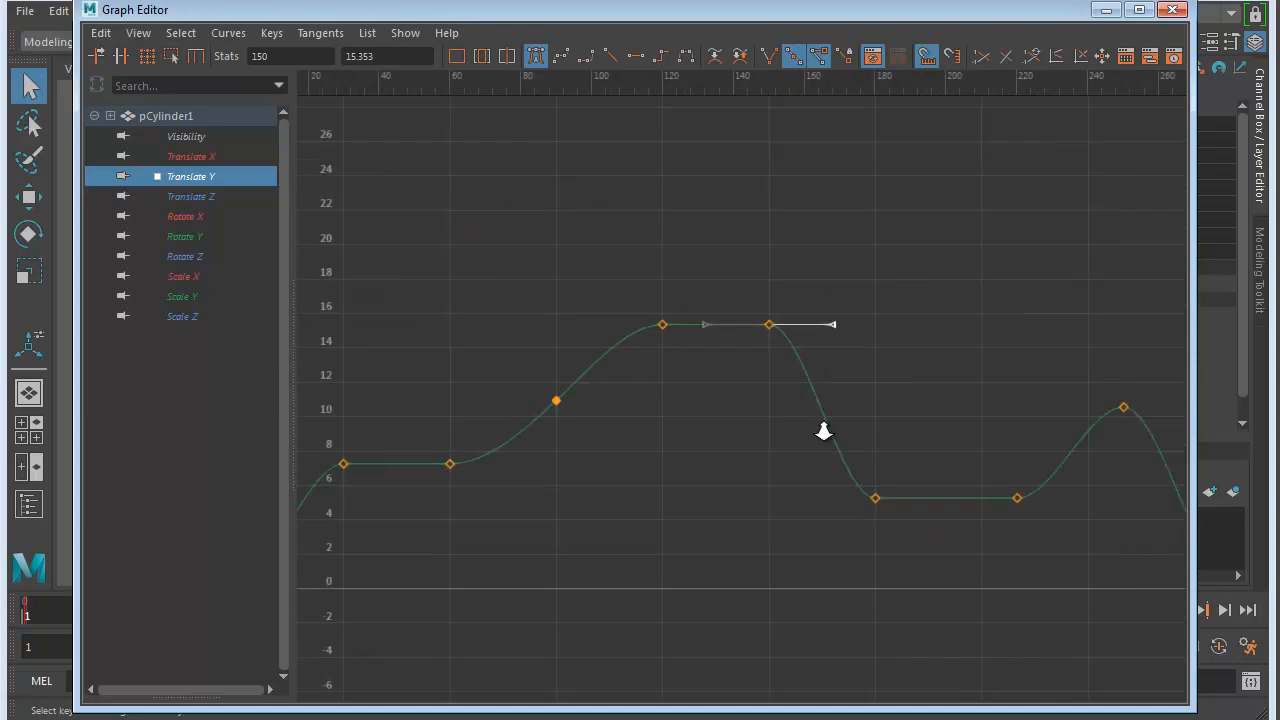
click(1105, 10)
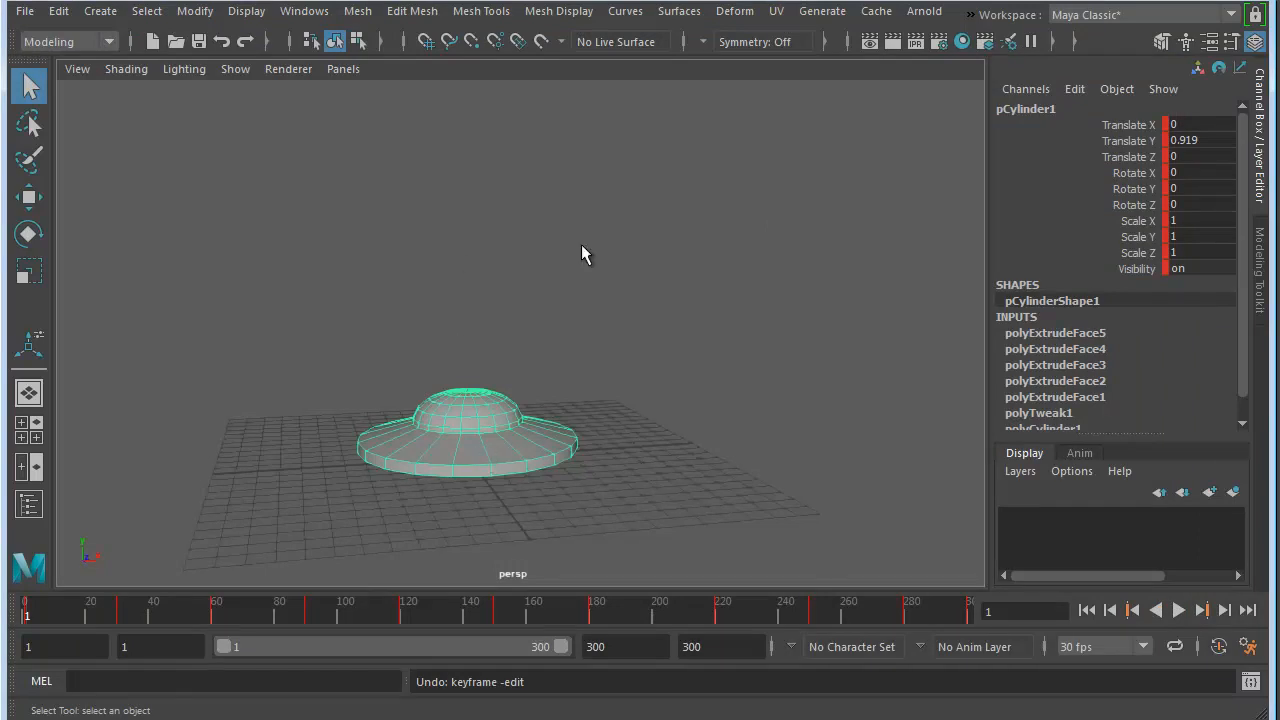
alt+drag(480, 497, 585, 460)
click(1176, 610)
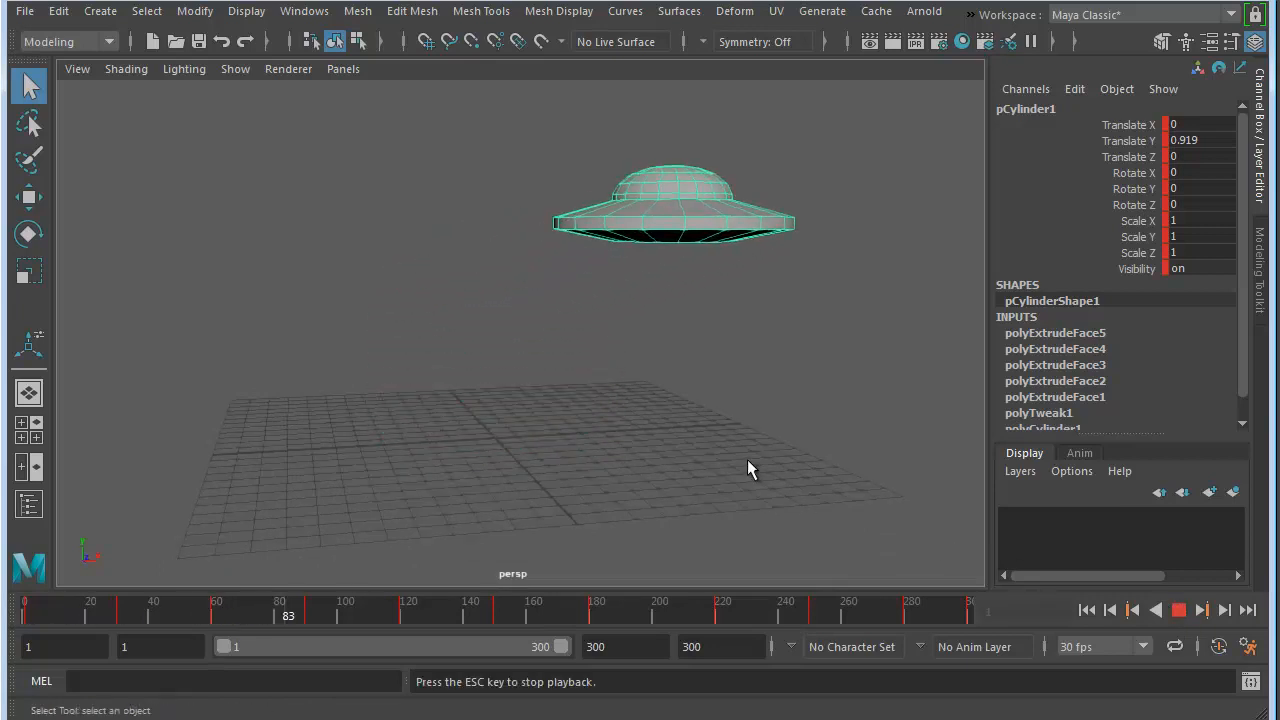
alt+right_drag(739, 429, 645, 427)
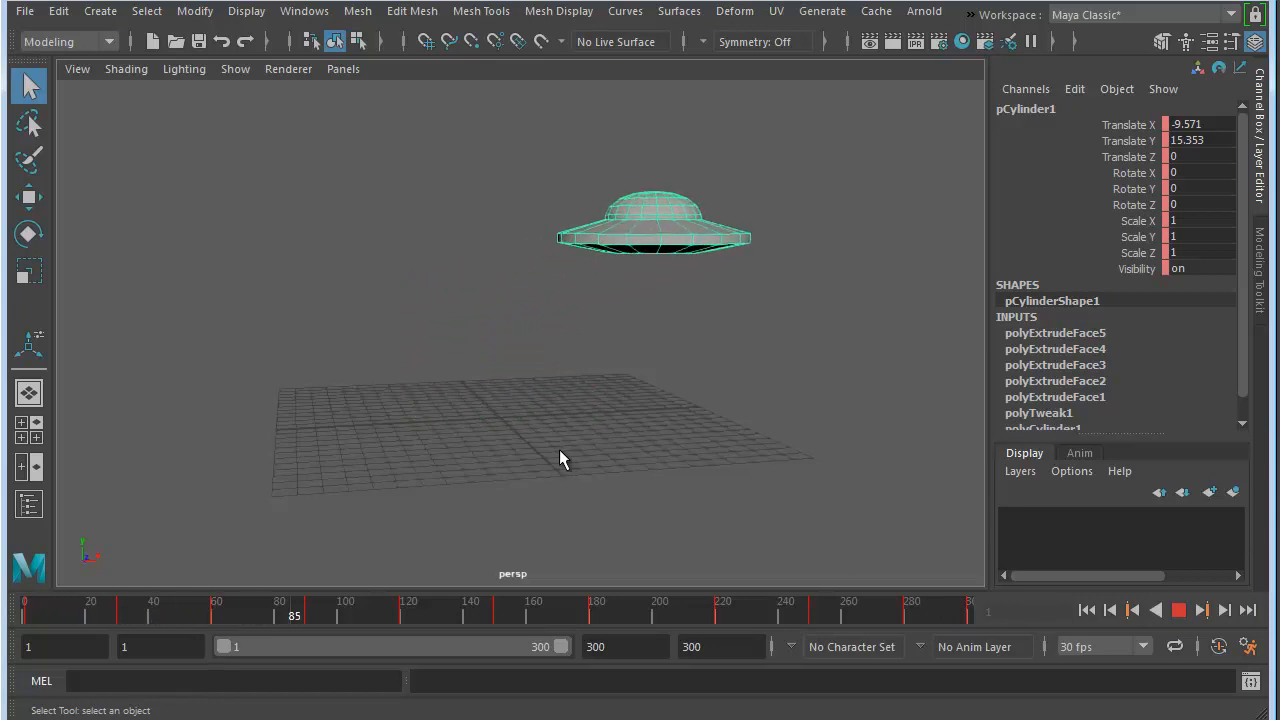
click(1179, 610)
click(1087, 610)
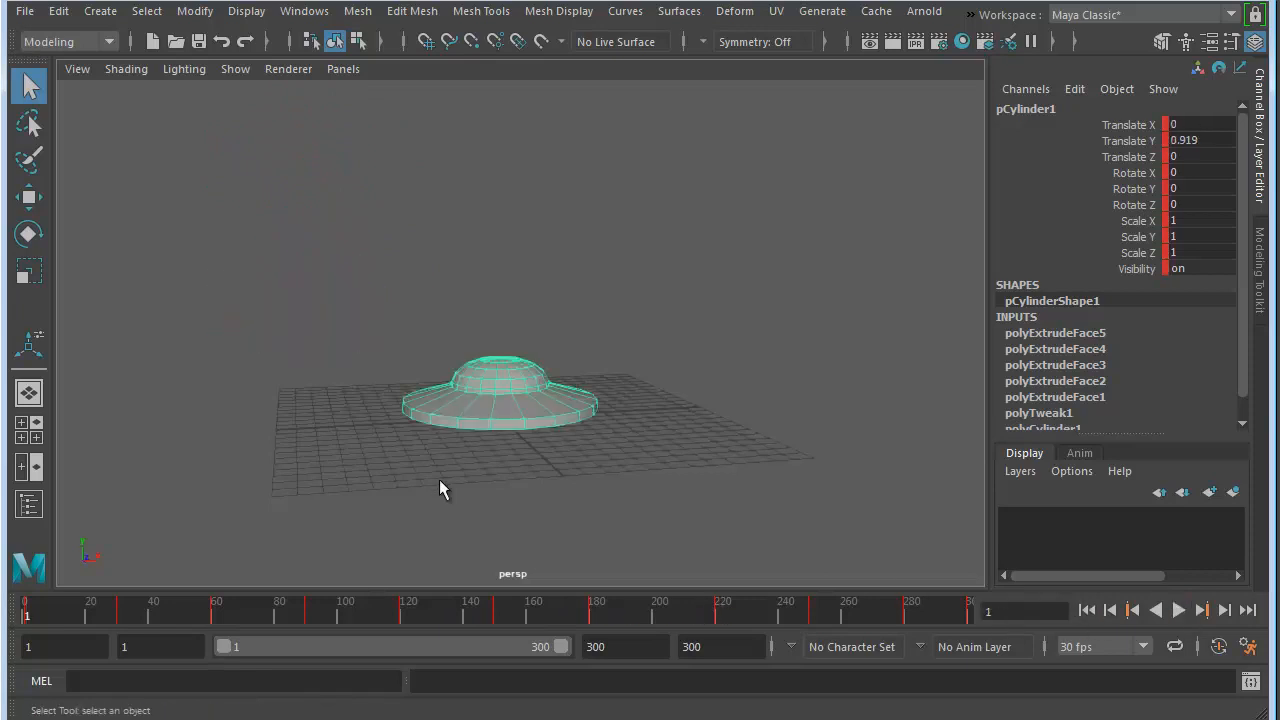
Move the saucer down to a Translate Y of about 6.597 at frame 36 and set a key there
scroll(465, 498, up, 6)
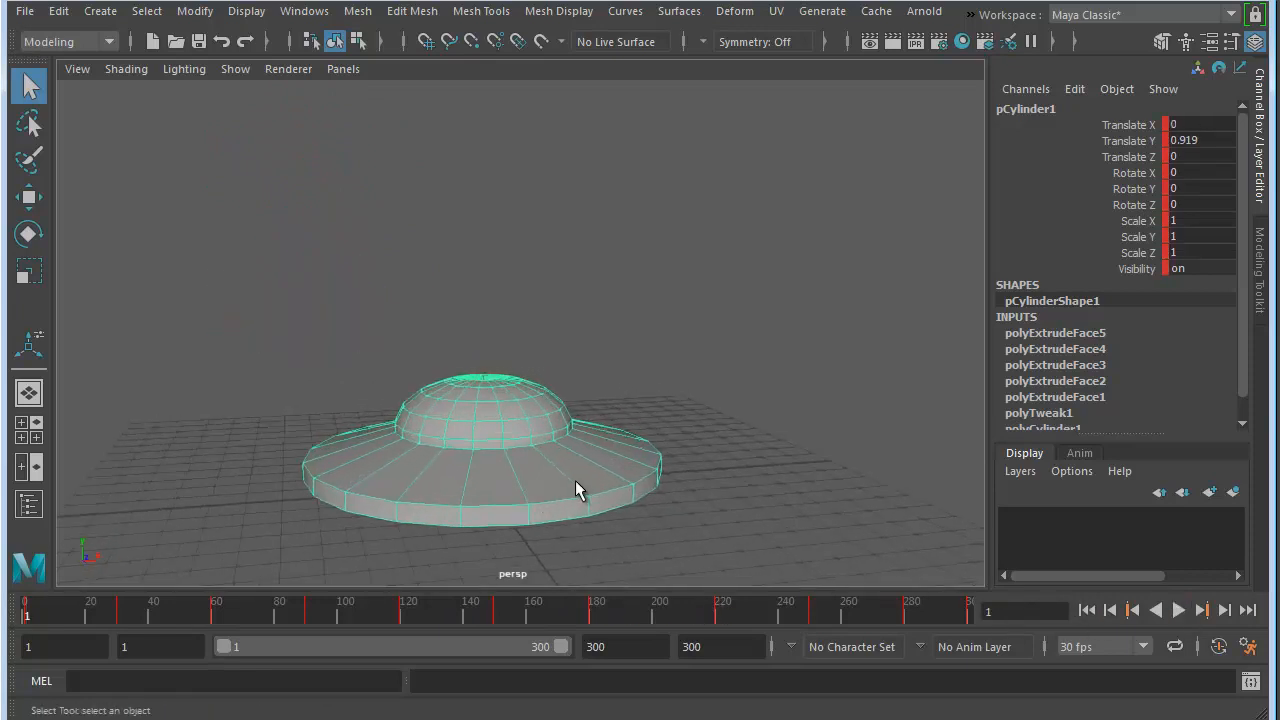
alt+middle_drag(565, 481, 574, 471)
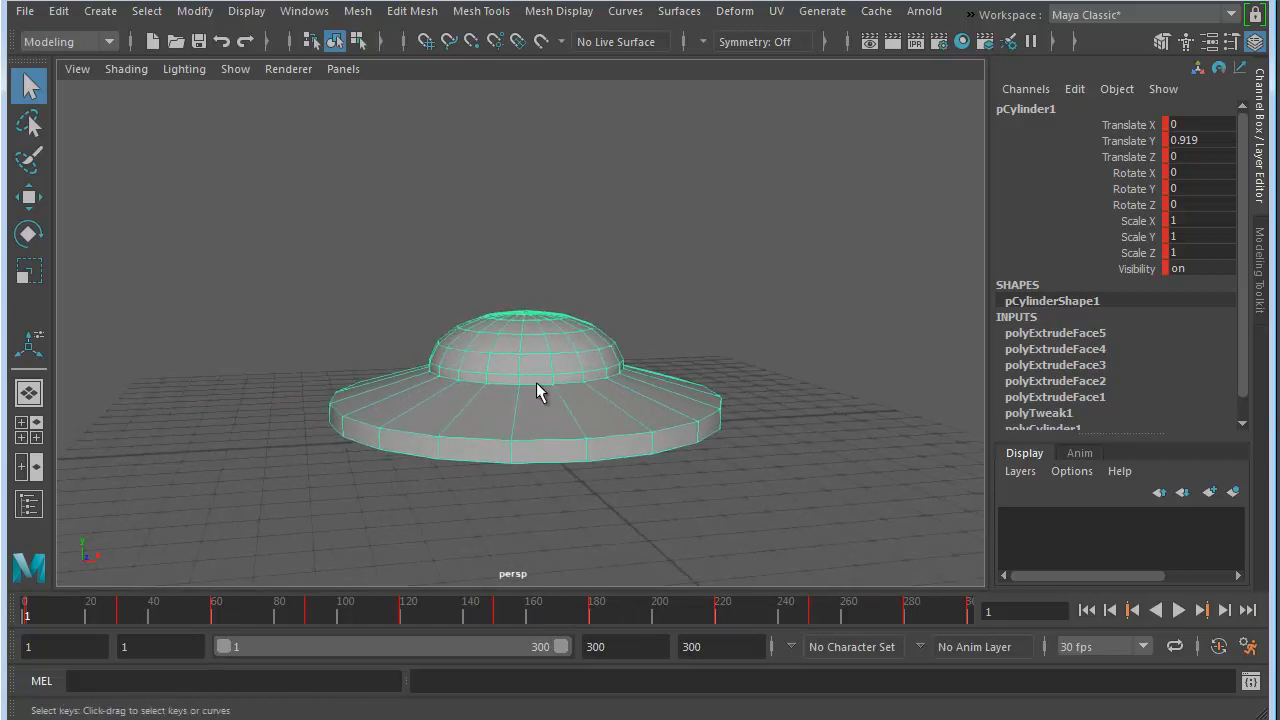
key(w)
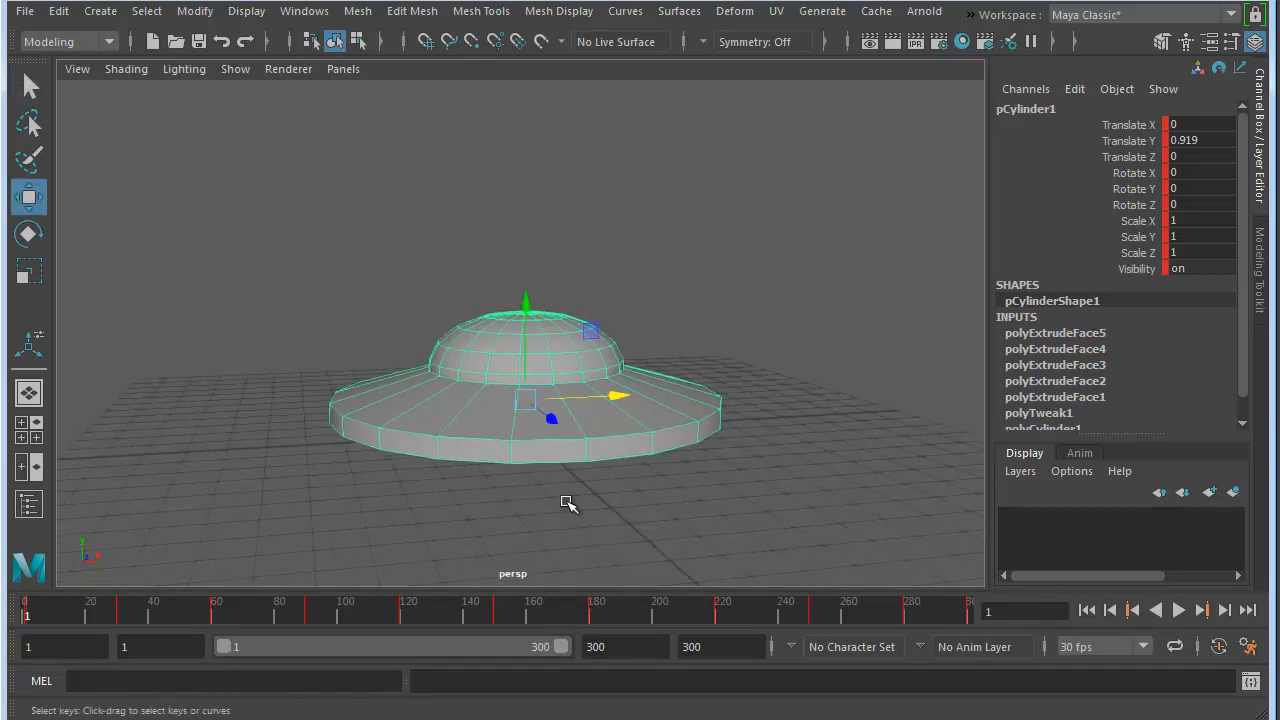
alt+right_drag(568, 503, 546, 500)
drag(27, 620, 128, 621)
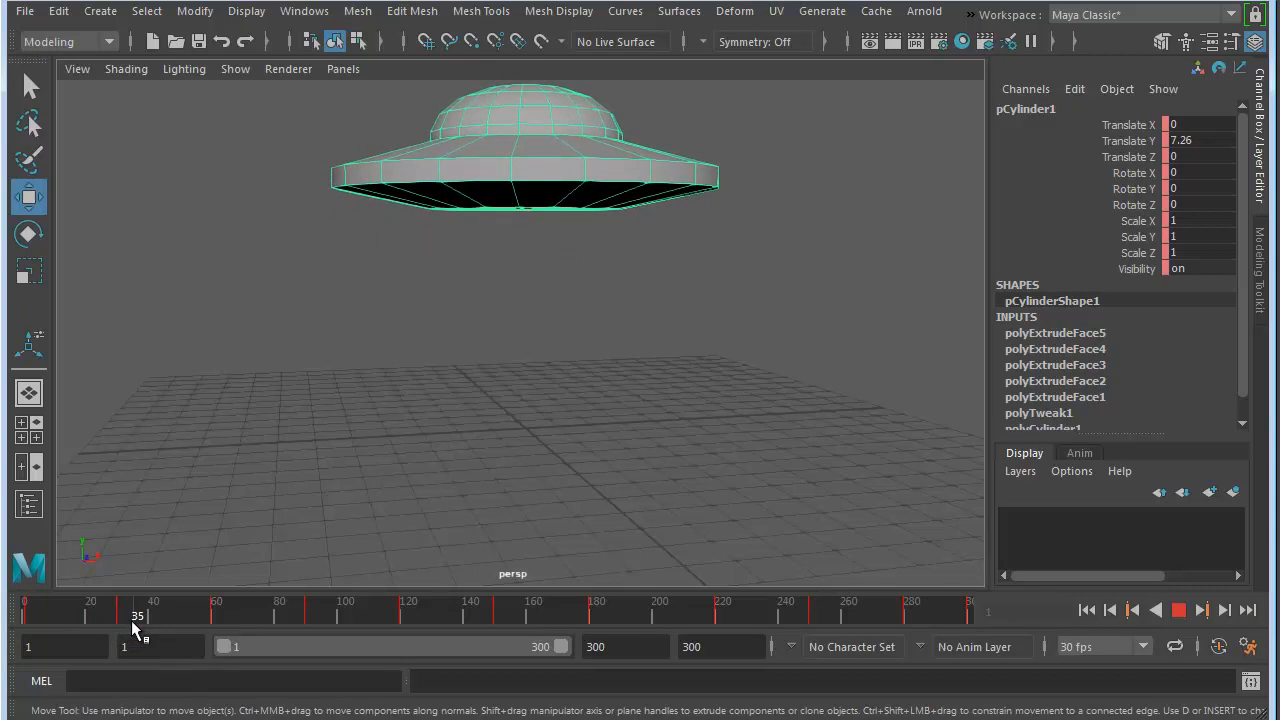
drag(134, 622, 137, 622)
alt+middle_drag(344, 370, 343, 394)
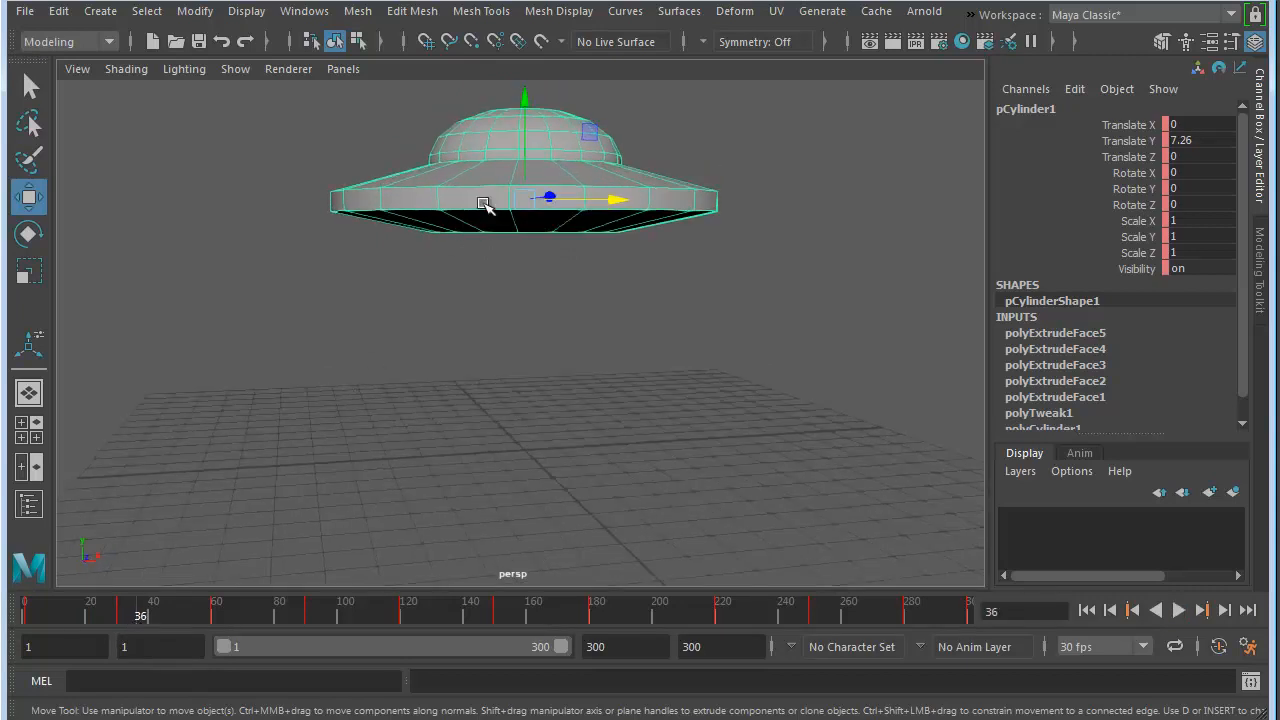
drag(523, 141, 527, 167)
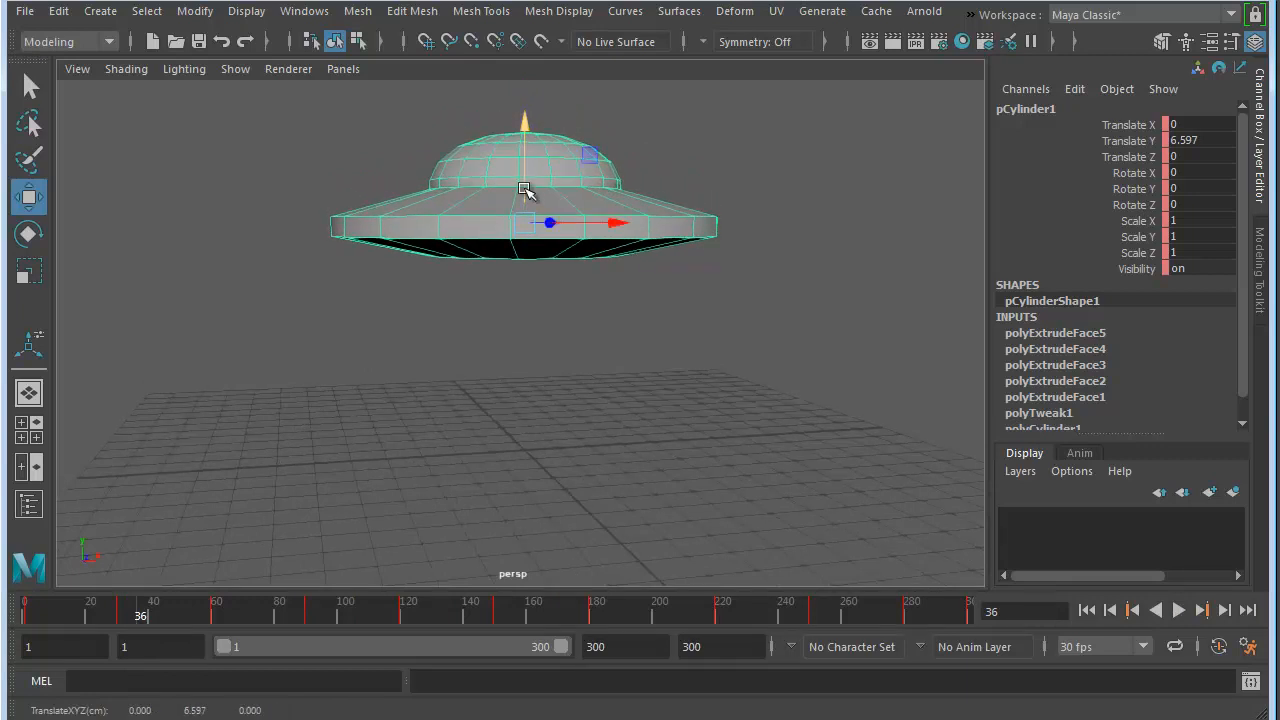
key(s)
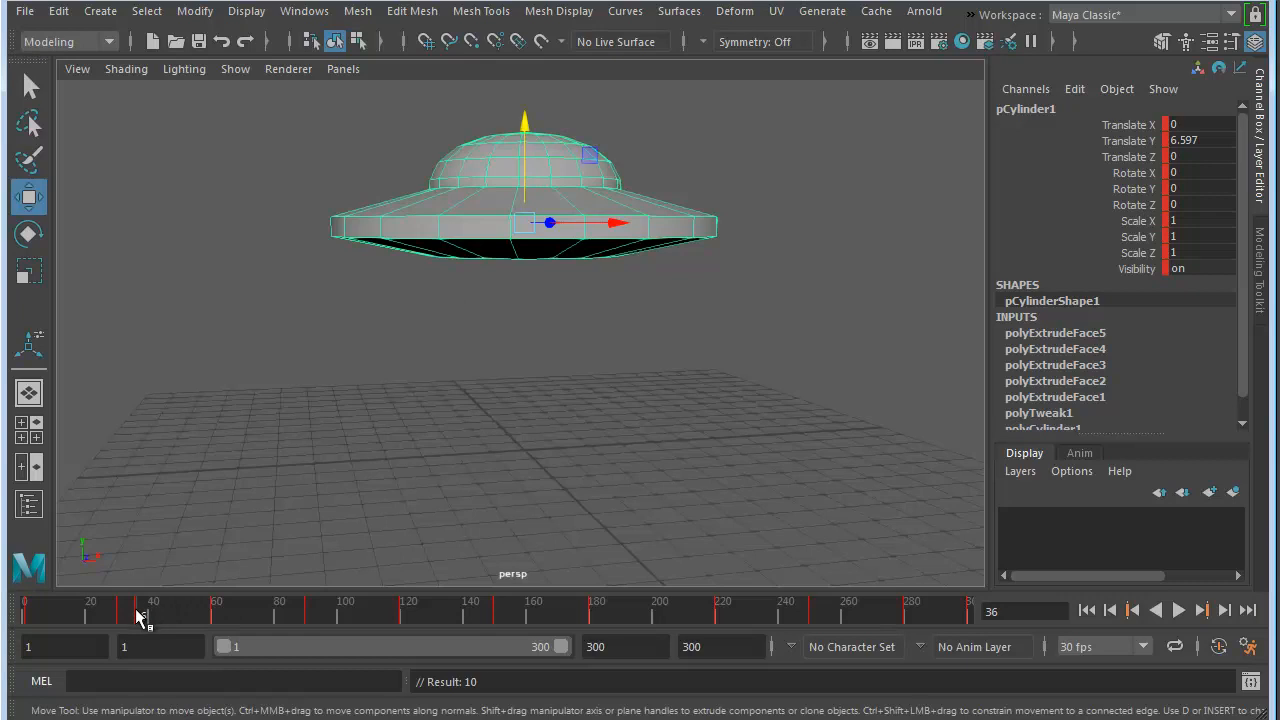
Raise the saucer to a Translate Y of about 7.192 at frame 49 and set a key there
drag(140, 617, 181, 622)
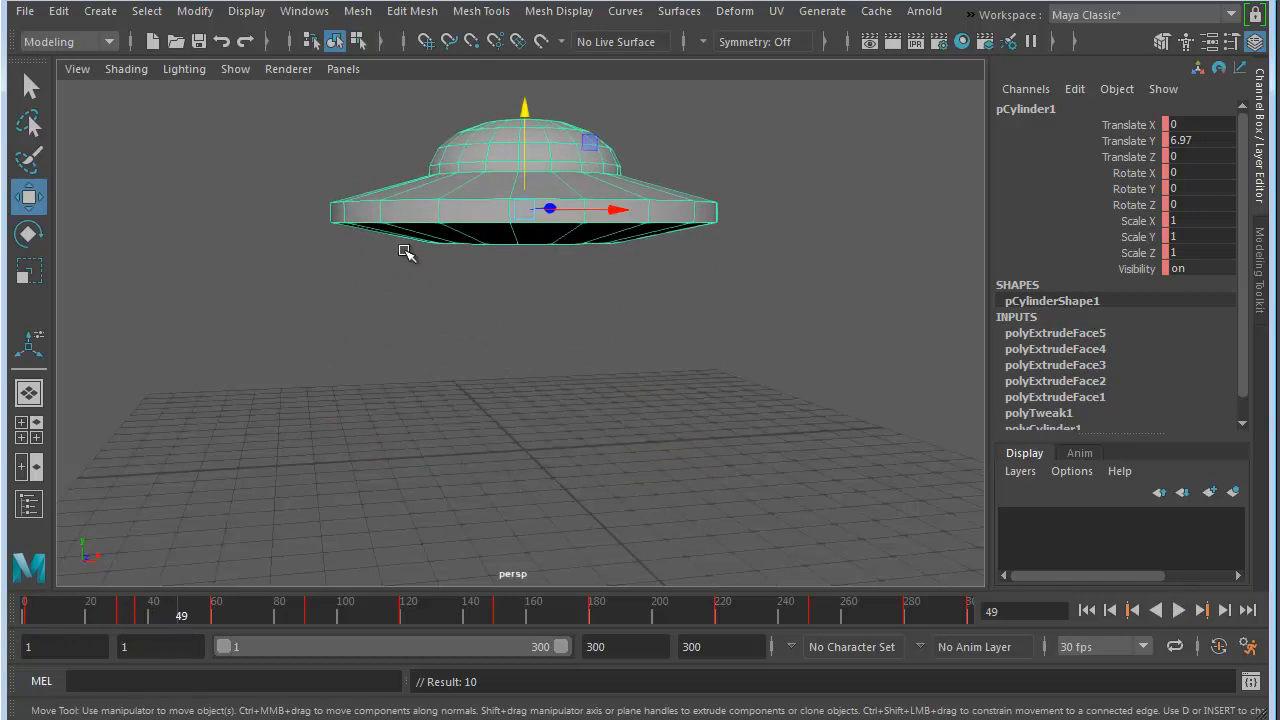
drag(524, 178, 524, 170)
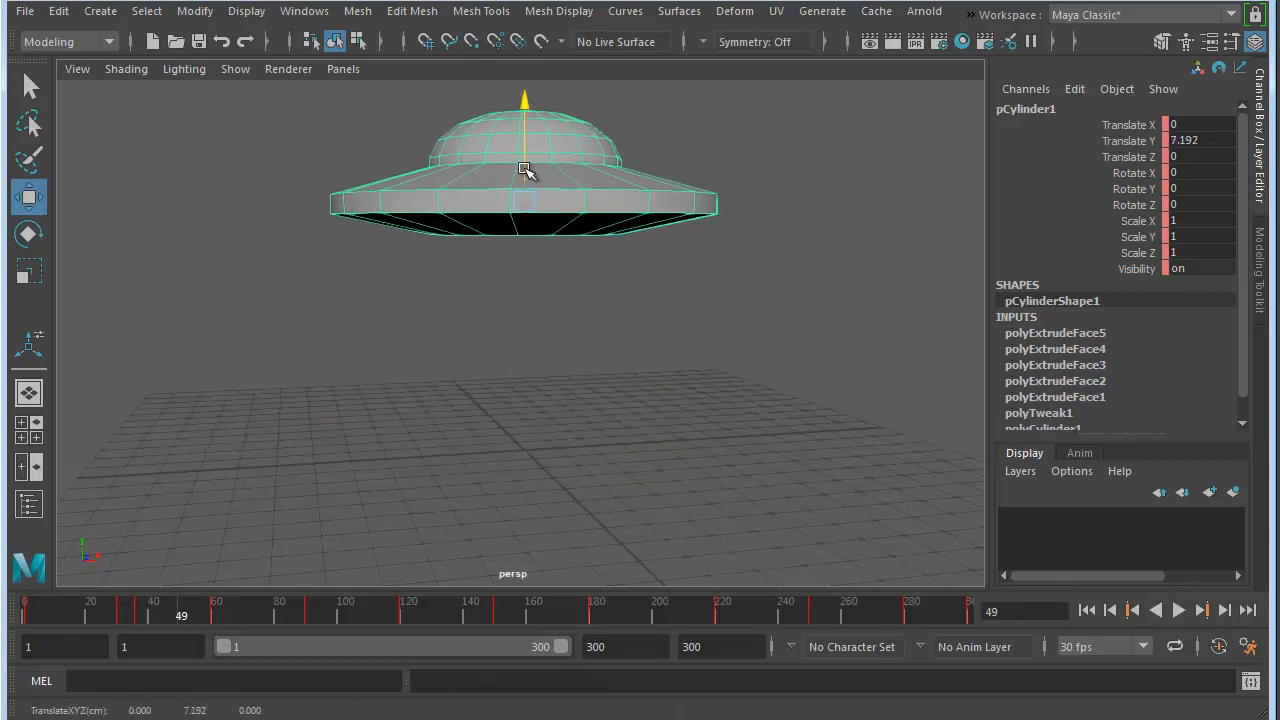
key(s)
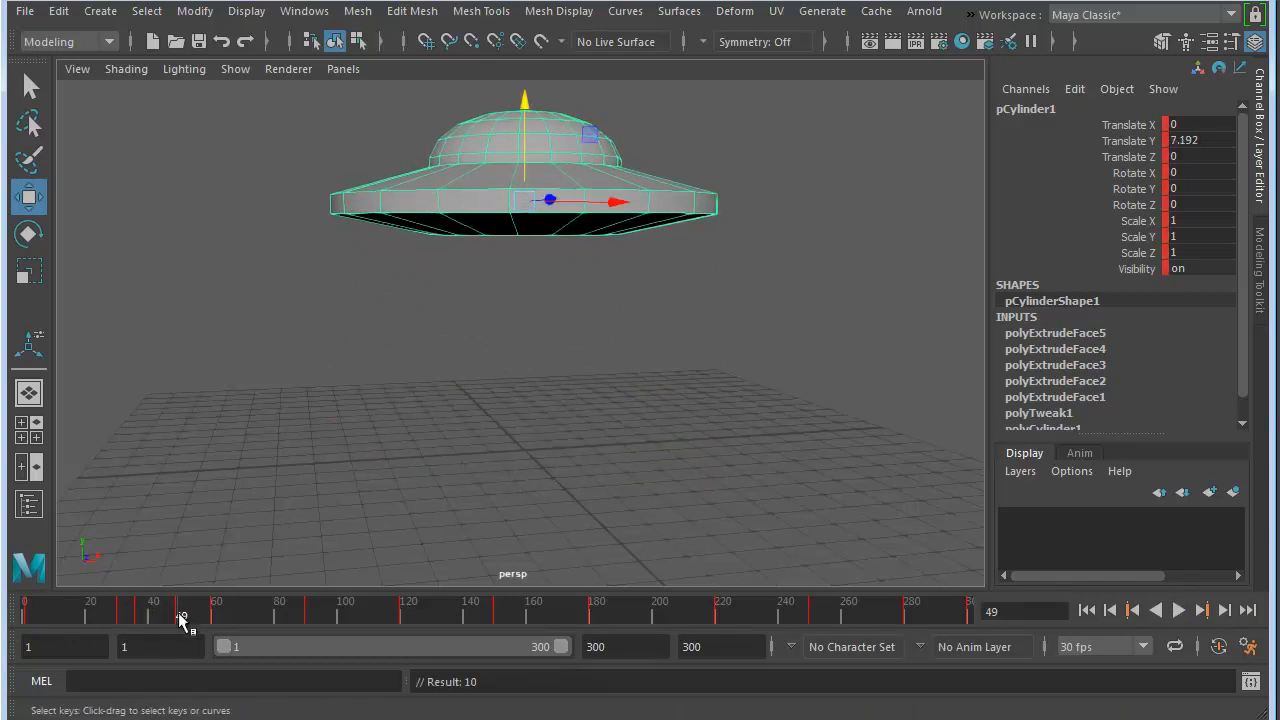
Tilt the saucer to a Rotate Z of about -9.197 at frame 60 and set a key there
key(alt+v)
drag(226, 612, 278, 608)
alt+right_drag(648, 306, 508, 294)
alt+middle_drag(508, 294, 412, 378)
key(alt+v)
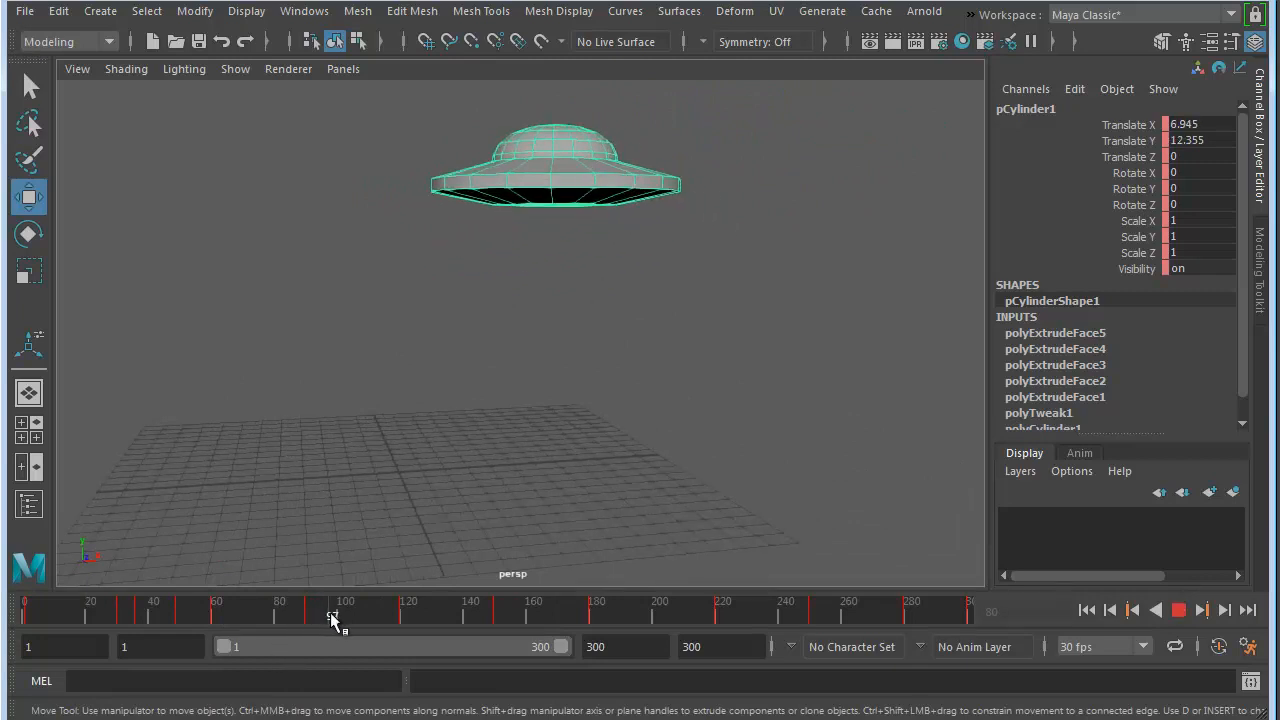
mouse_move(250, 620)
mouse_down()
mouse_move(158, 620)
mouse_move(390, 620)
mouse_move(196, 624)
mouse_move(216, 620)
mouse_up()
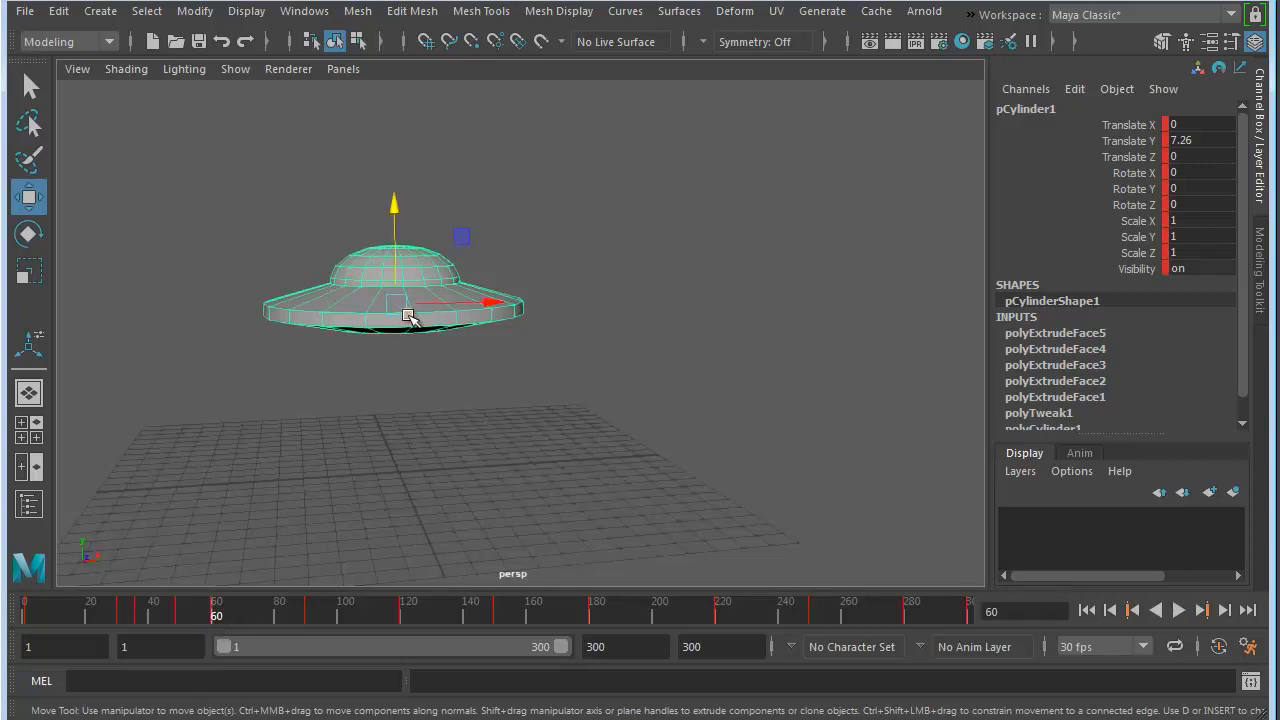
key(e)
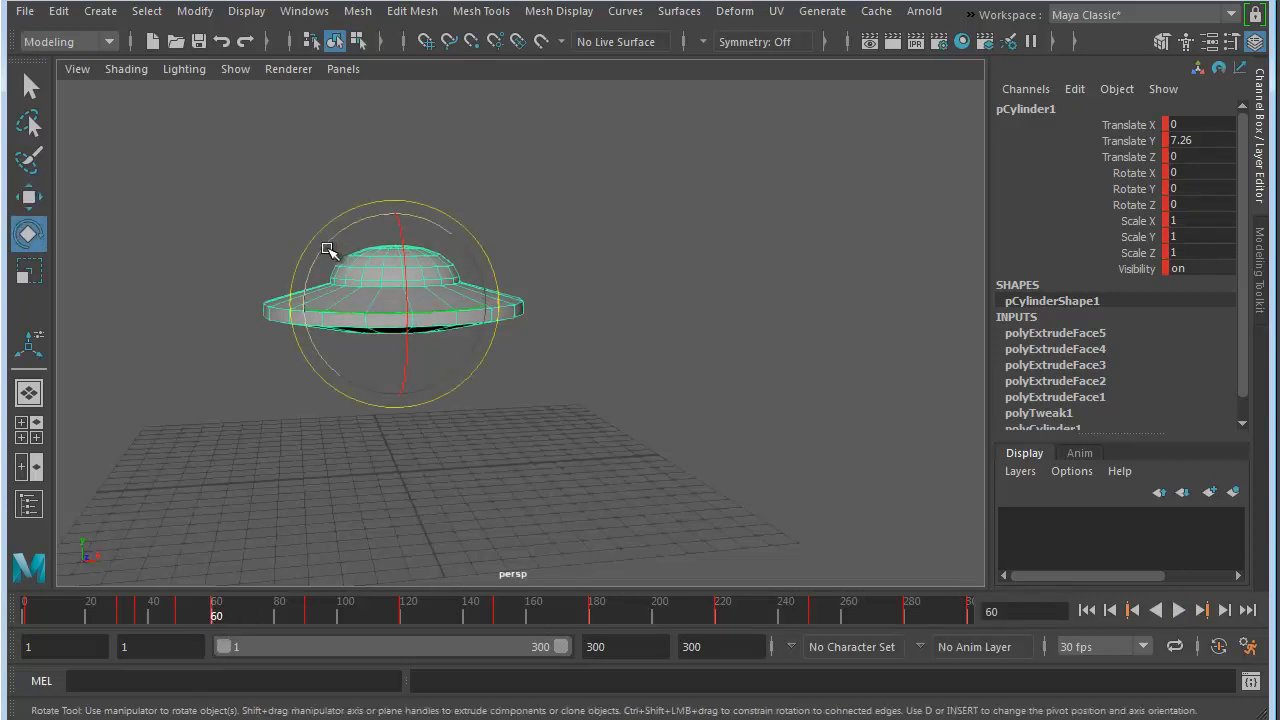
click(329, 250)
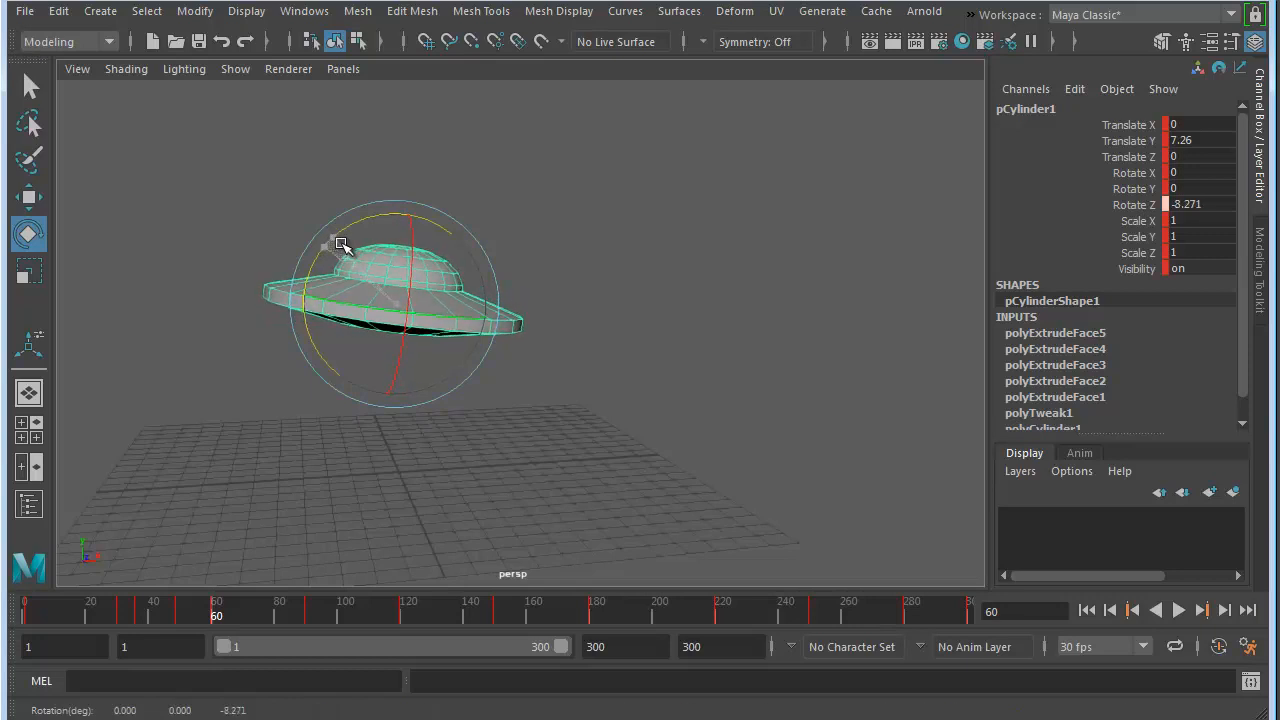
drag(344, 245, 346, 262)
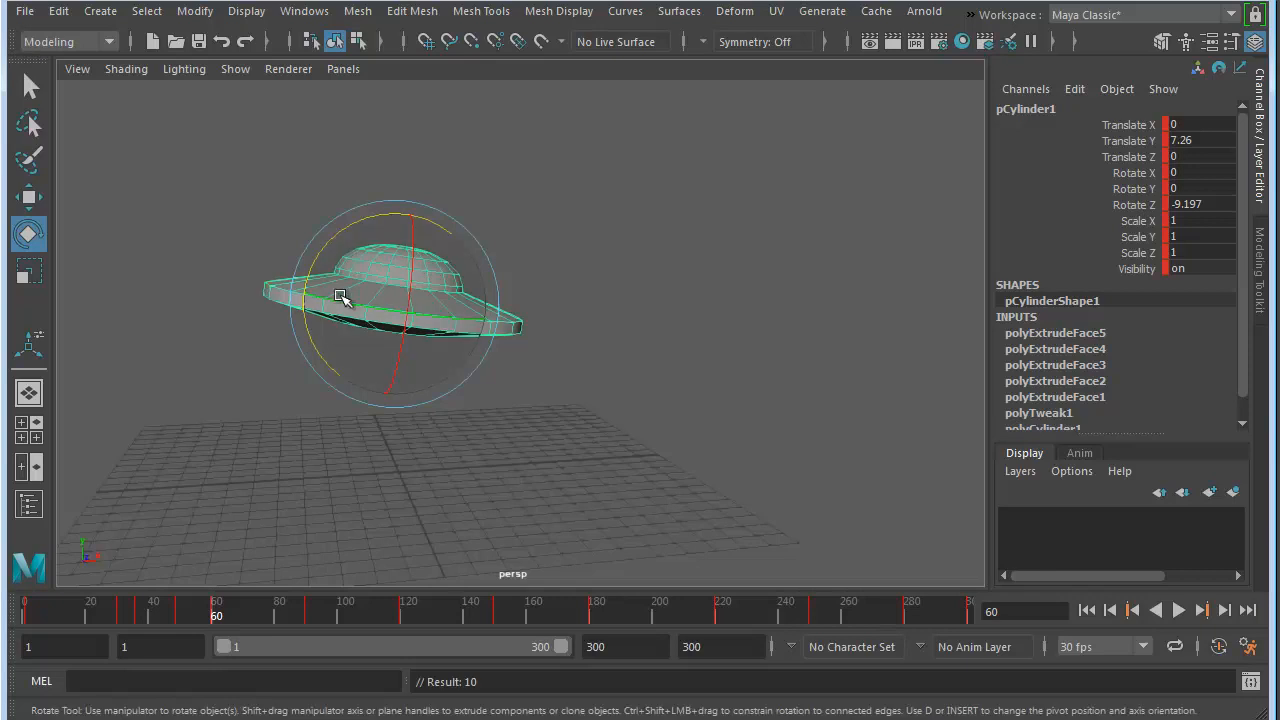
Tilt the saucer further to a Rotate Z of about -14.338 at frame 67 and key it
mouse_move(222, 610)
mouse_down()
mouse_move(108, 617)
mouse_move(249, 617)
mouse_move(195, 621)
mouse_move(237, 622)
mouse_up()
click(403, 211)
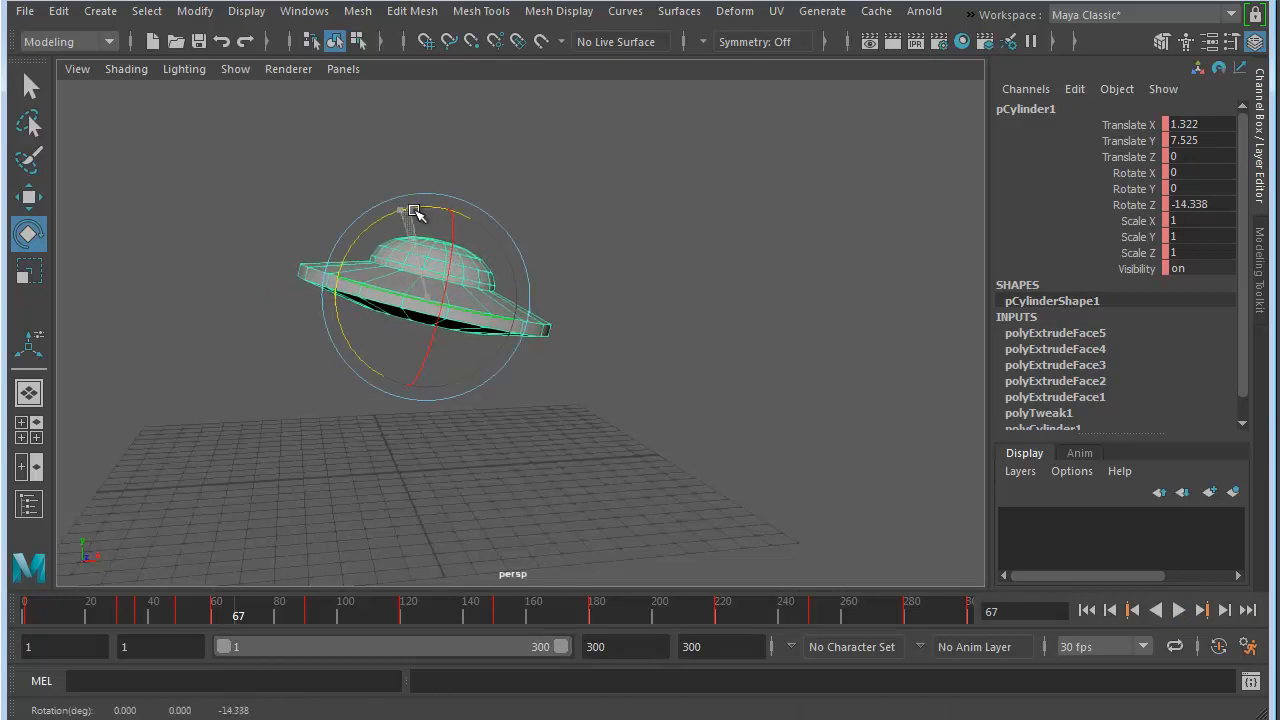
key(s)
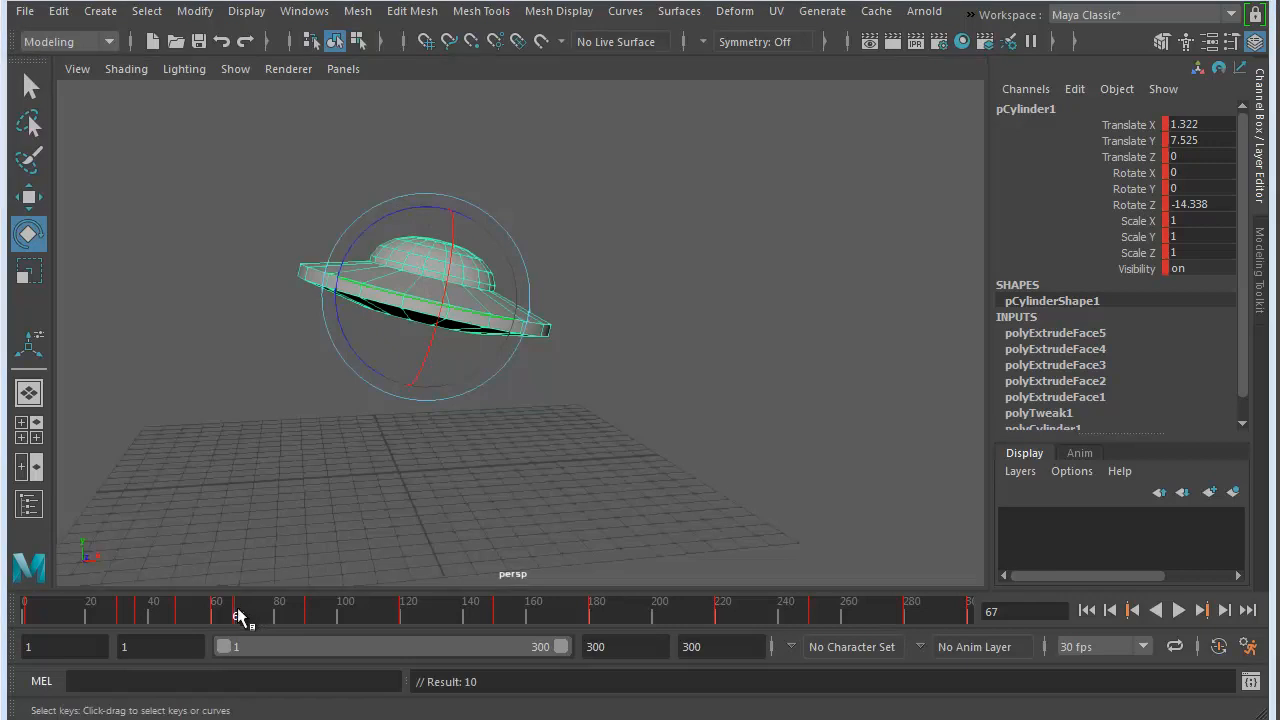
Tilt the saucer the opposite way to a Rotate Z of about 11.321 at frame 79 and key it
key(alt+v)
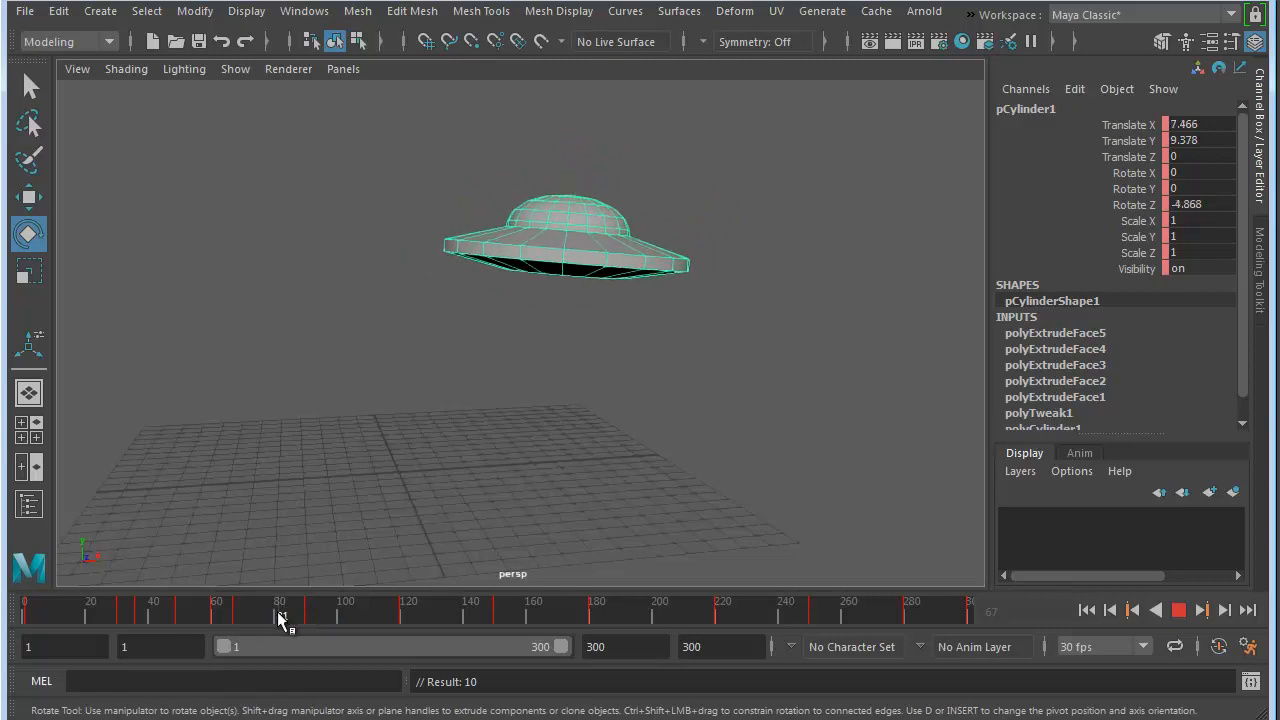
drag(240, 620, 272, 620)
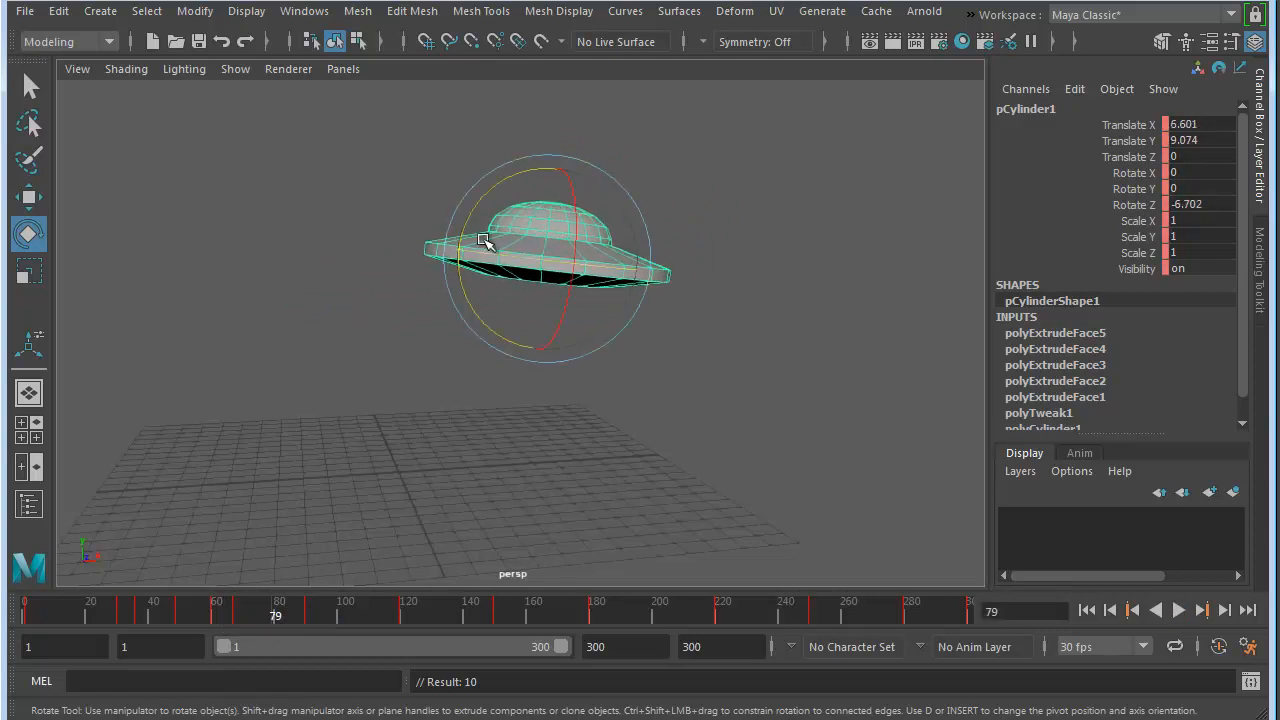
drag(530, 170, 504, 183)
key(s)
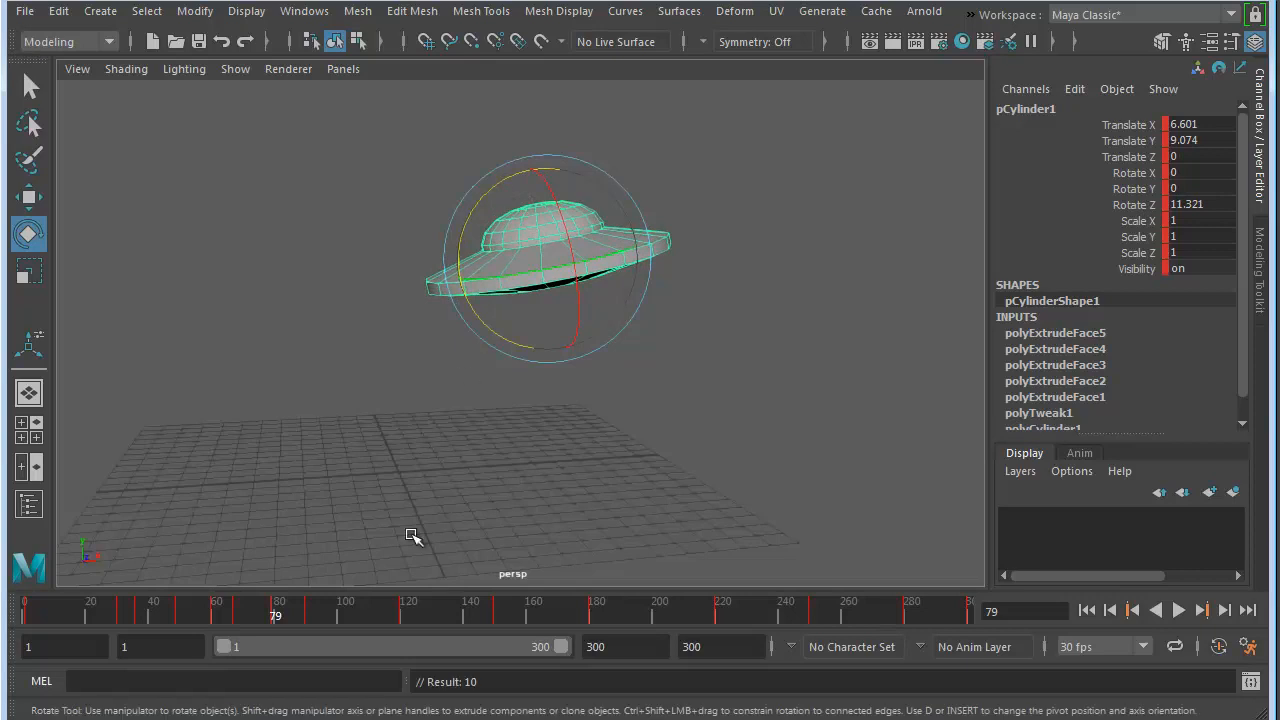
Key the saucer at frame 90 with a Rotate Z of about 25.727 and scrub through the motion that follows
drag(277, 622, 309, 620)
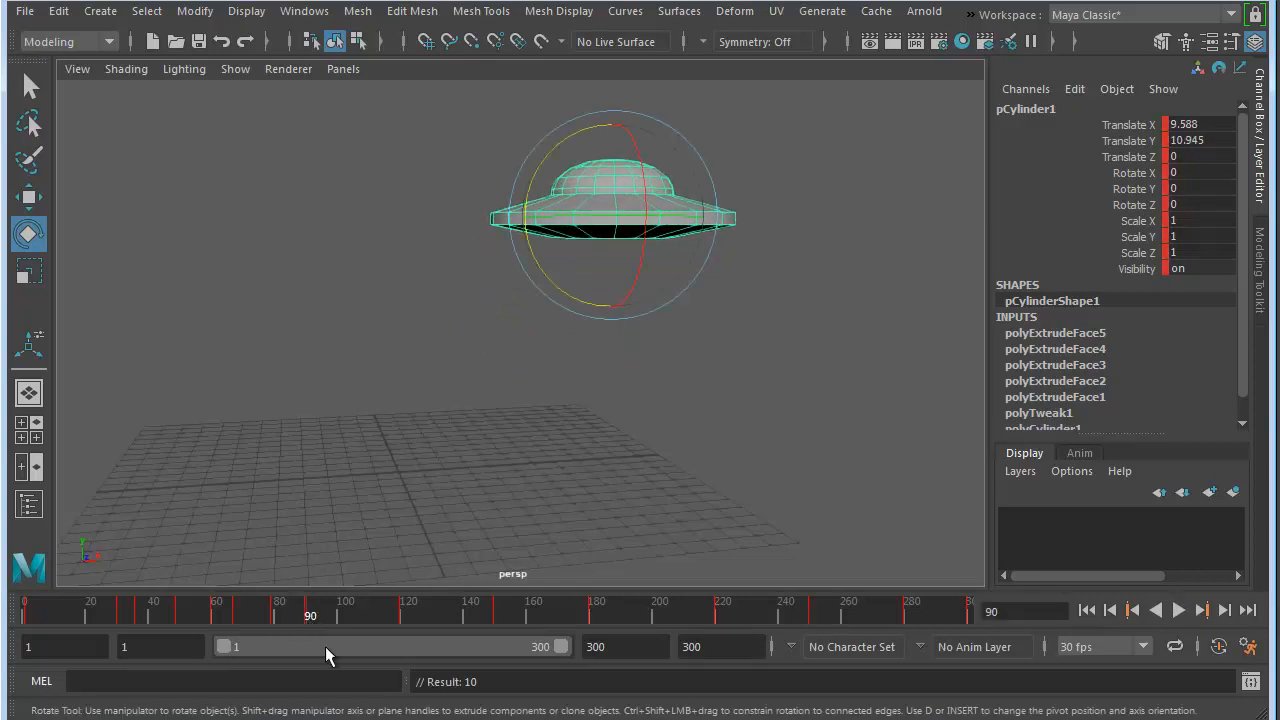
drag(553, 153, 539, 188)
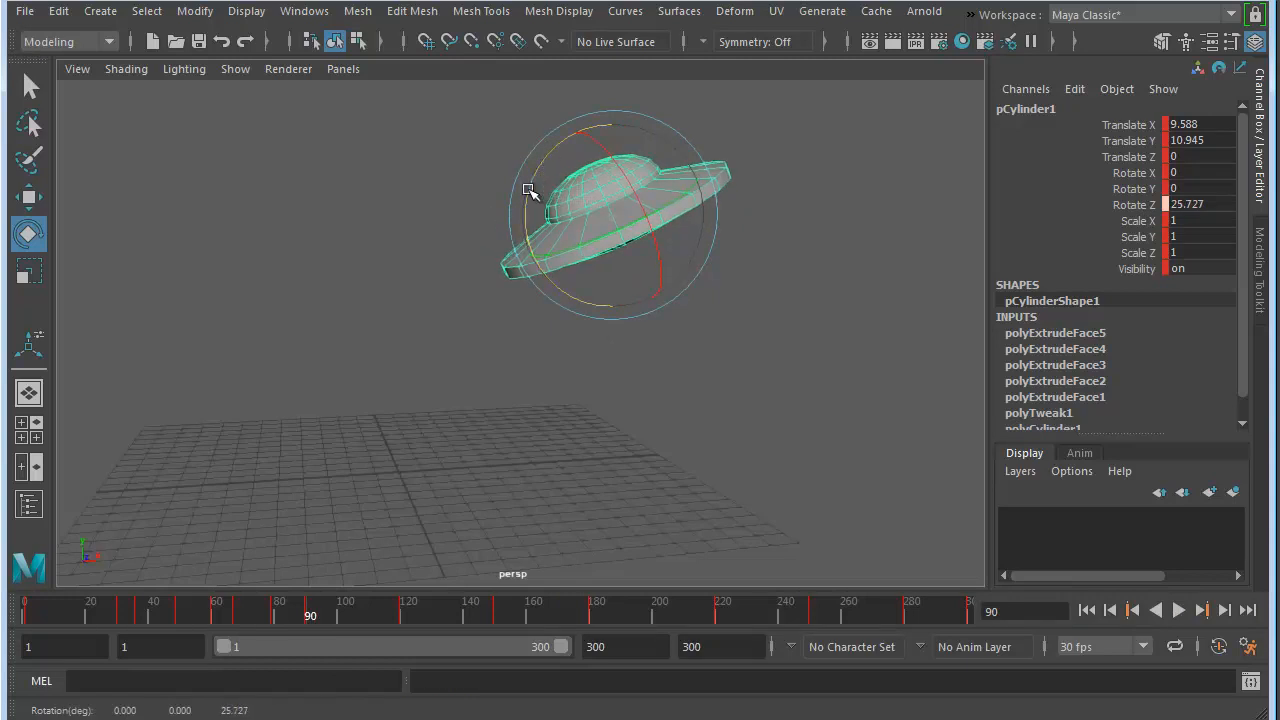
drag(309, 617, 364, 620)
alt+middle_drag(469, 323, 549, 371)
key(alt+v)
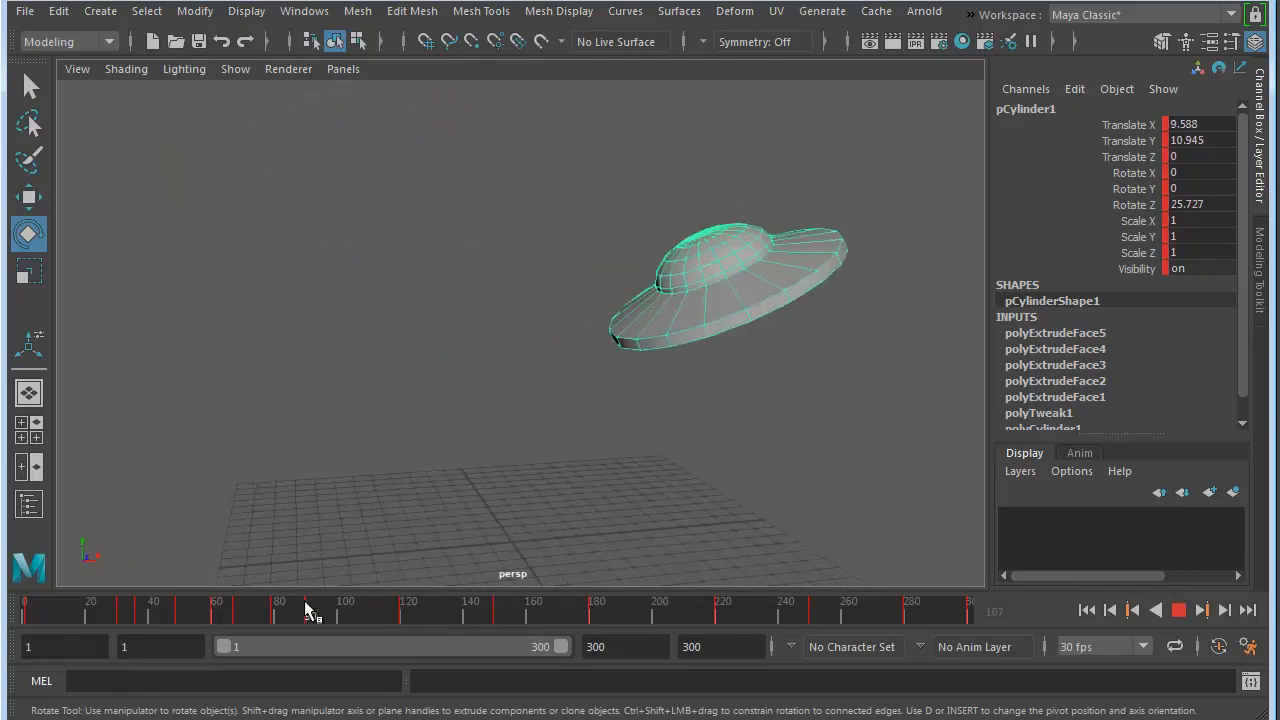
Swing the saucer's tilt to a Rotate Z of about -18.206 at frame 110 and set a key
click(360, 610)
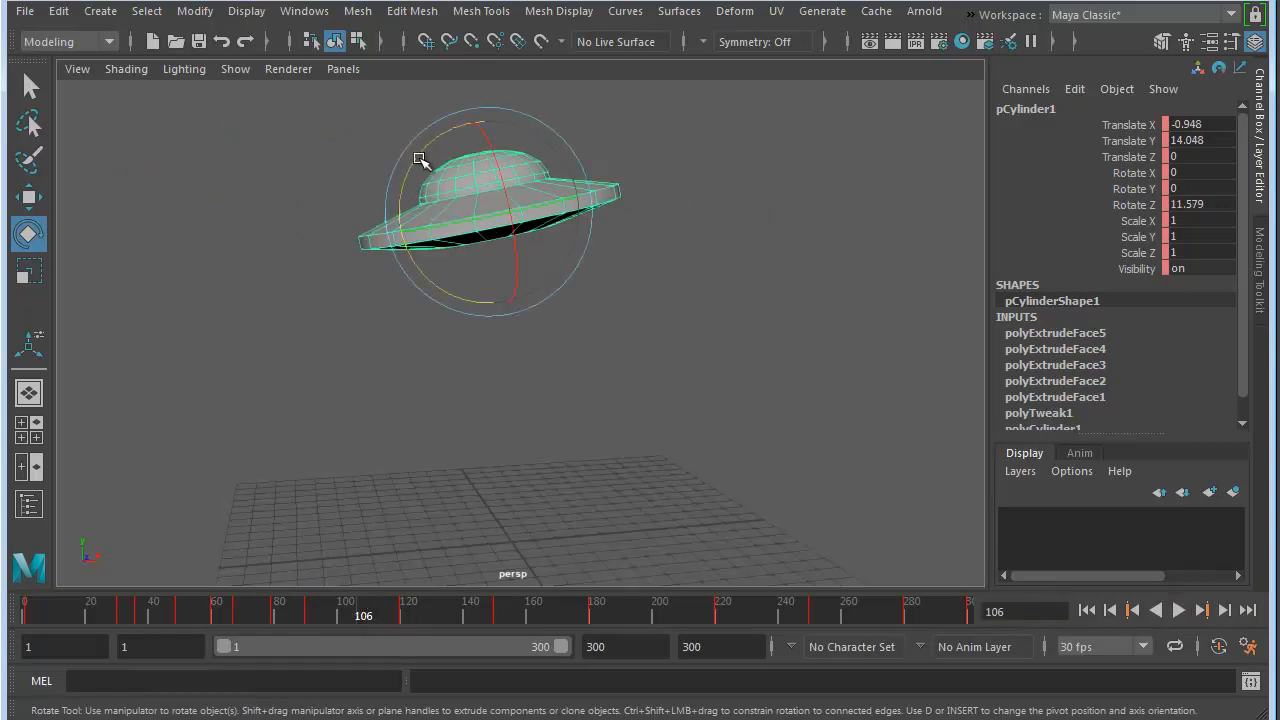
mouse_move(368, 614)
mouse_down()
mouse_move(341, 618)
mouse_move(376, 616)
mouse_up()
drag(334, 194, 333, 146)
key(s)
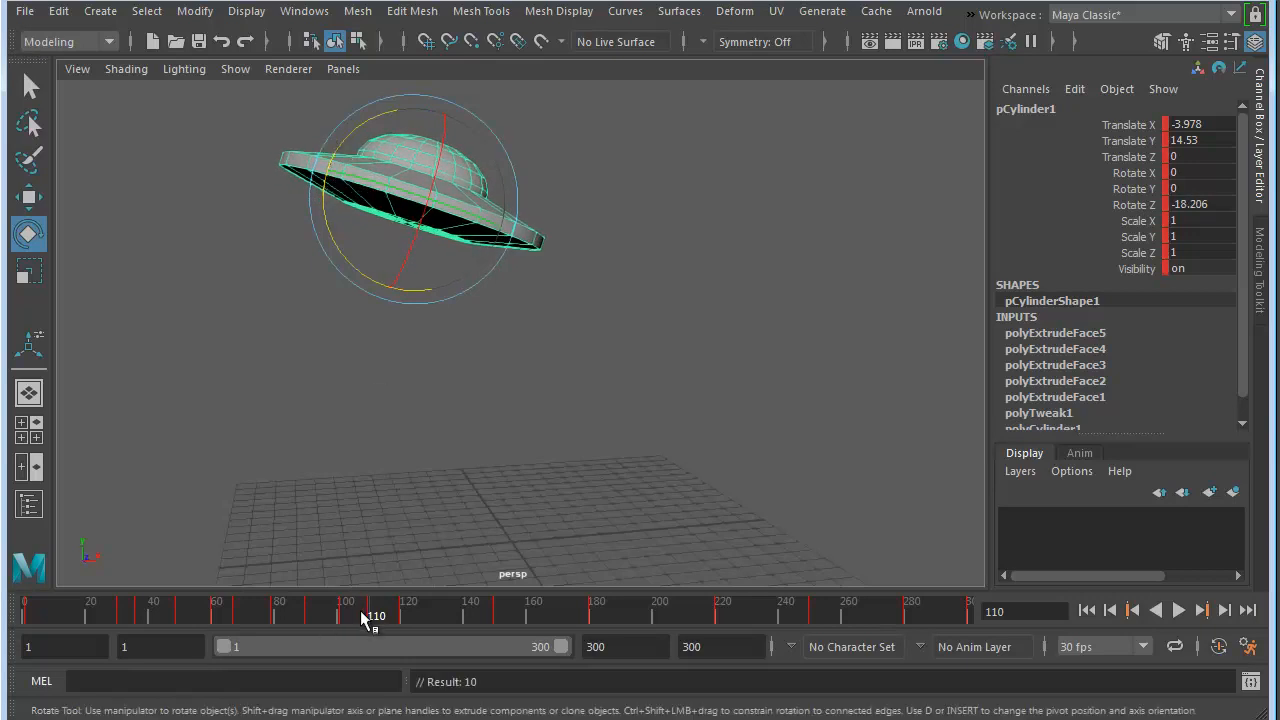
Increase the saucer's tilt to a Rotate Z of about -33.766 at frame 120, key it and review the motion
drag(375, 617, 407, 615)
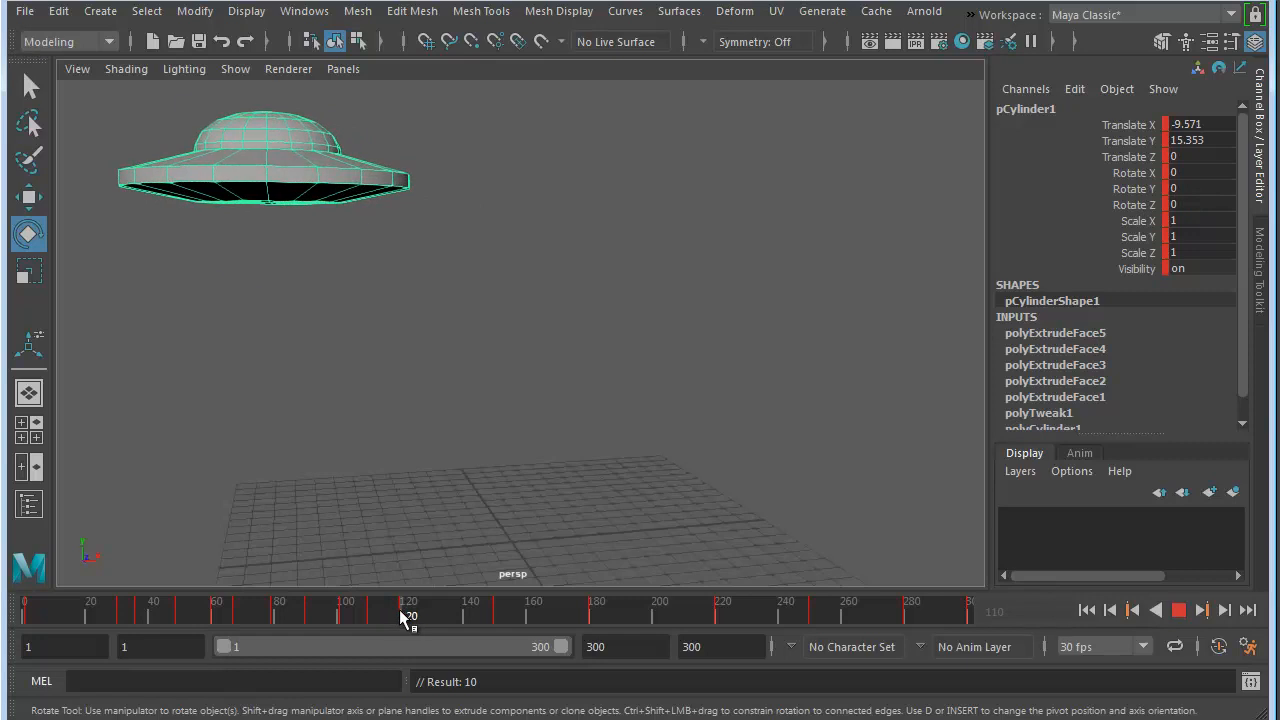
drag(352, 230, 316, 274)
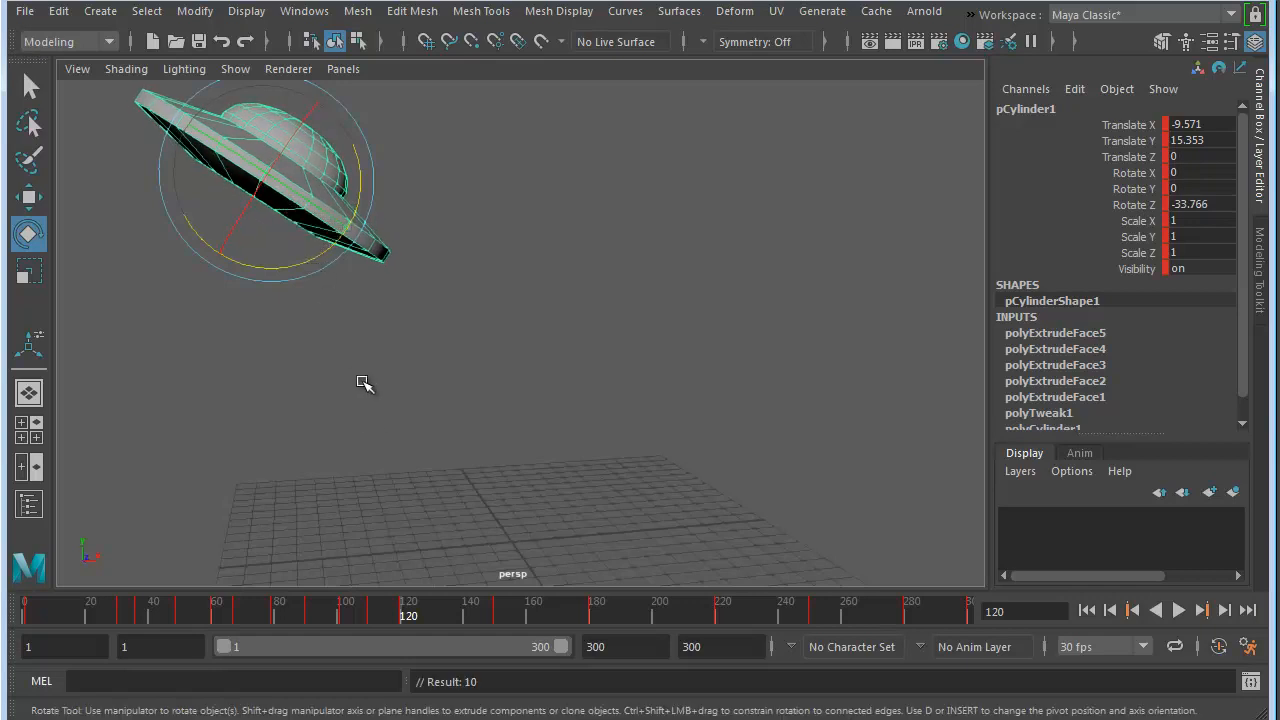
key(alt+v)
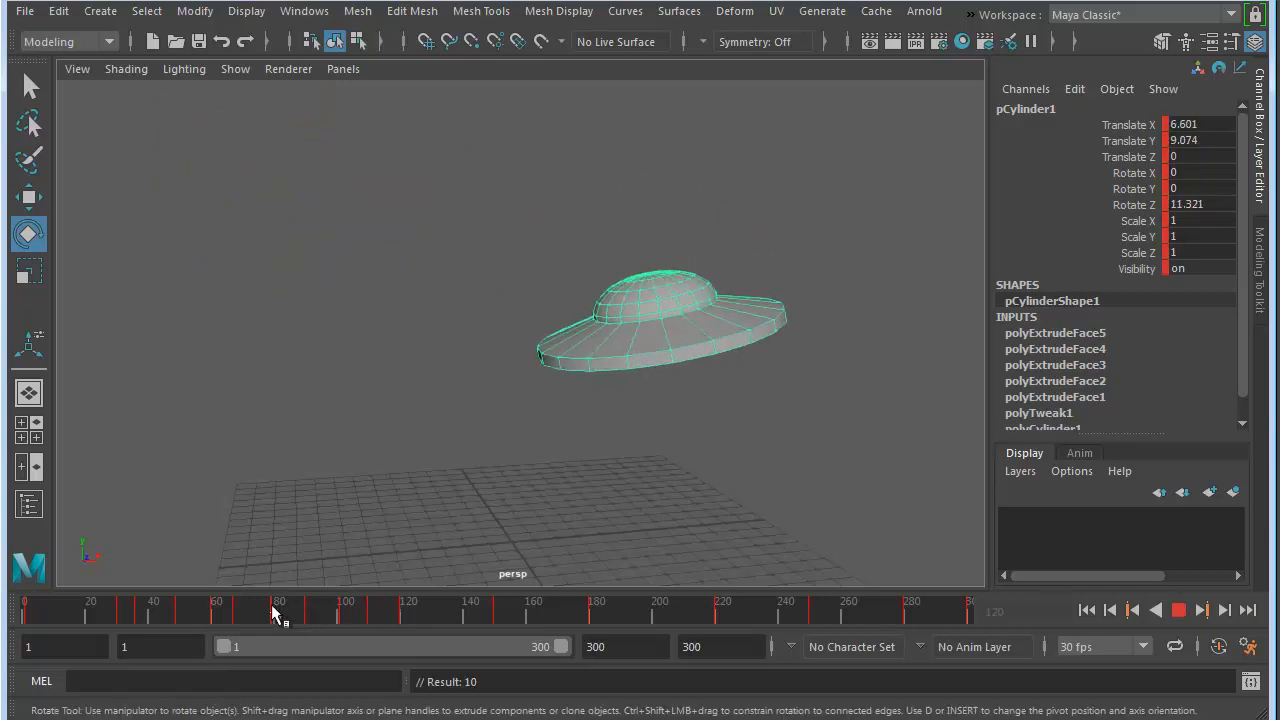
At frame 127, raise the saucer to a Translate Y of about 16.037, nudge it along positive X and set a key
click(433, 617)
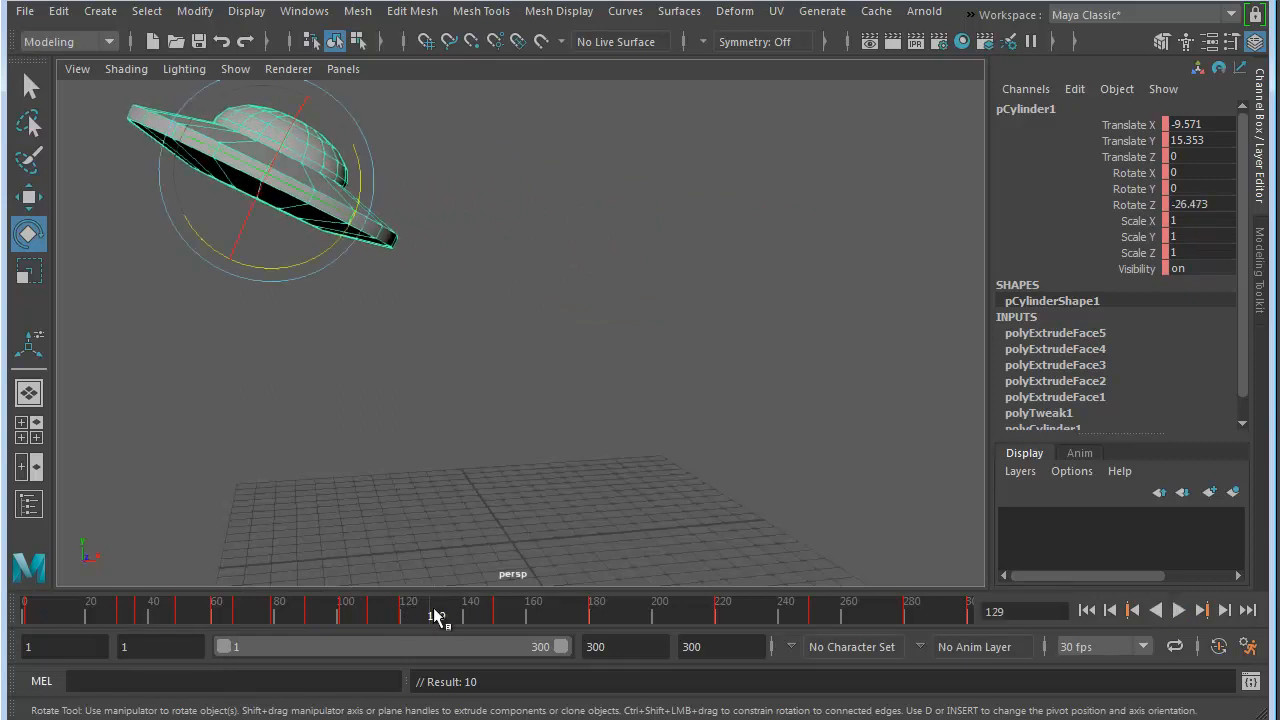
mouse_move(420, 614)
mouse_down()
mouse_move(257, 613)
mouse_move(455, 620)
mouse_move(314, 614)
mouse_move(430, 618)
mouse_up()
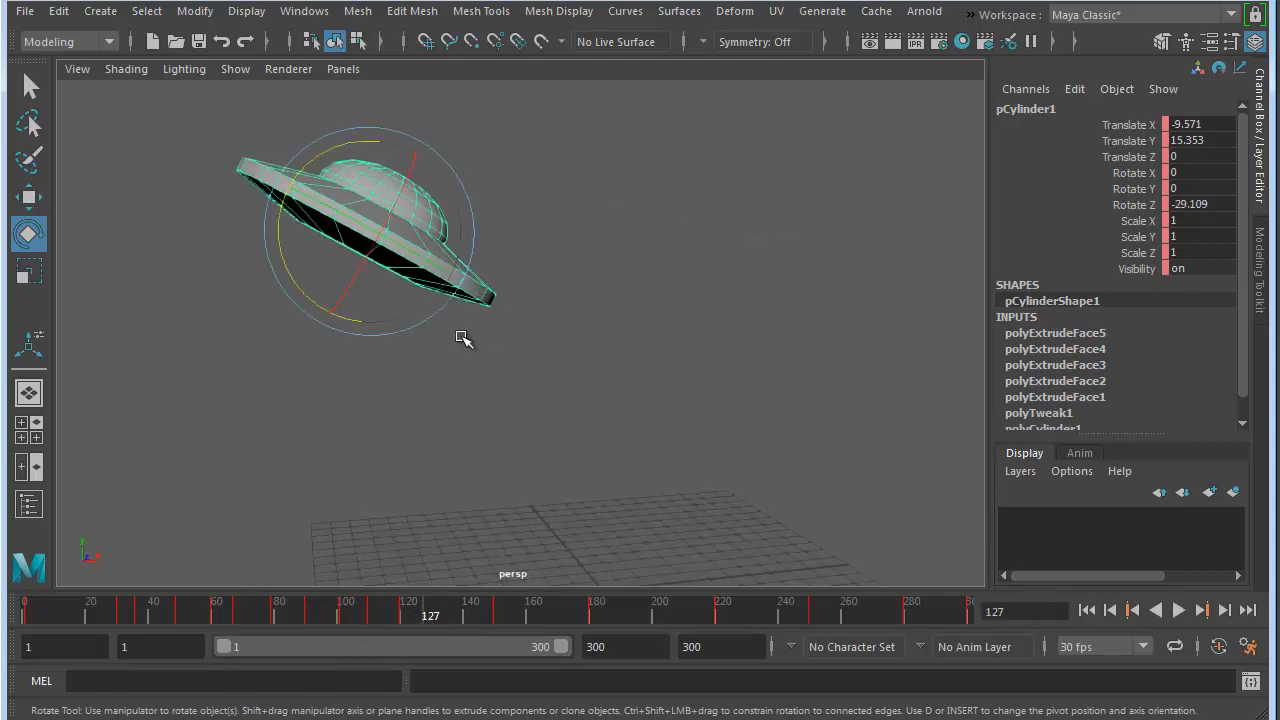
key(w)
drag(372, 208, 374, 202)
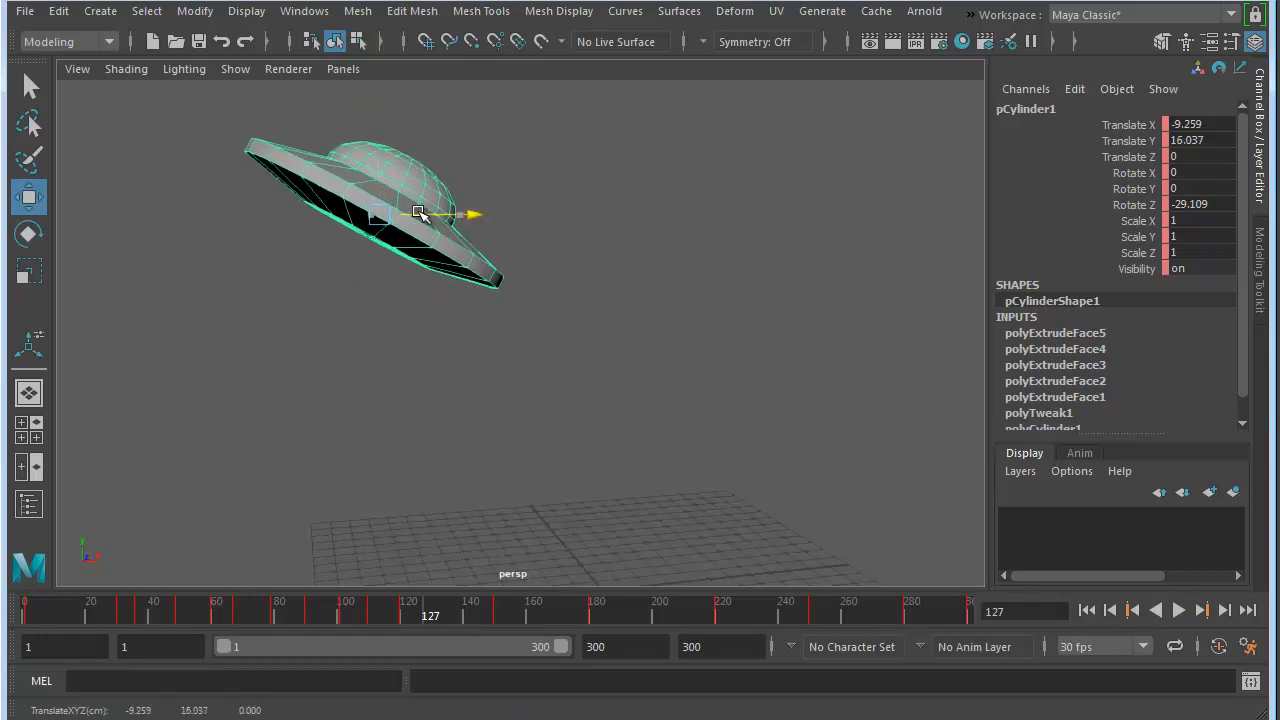
key(s)
At frame 138, place the saucer at about Translate X -10.099 and Y 15.404, tilt it to Rotate Z 9.15 and set a key
key(alt+v)
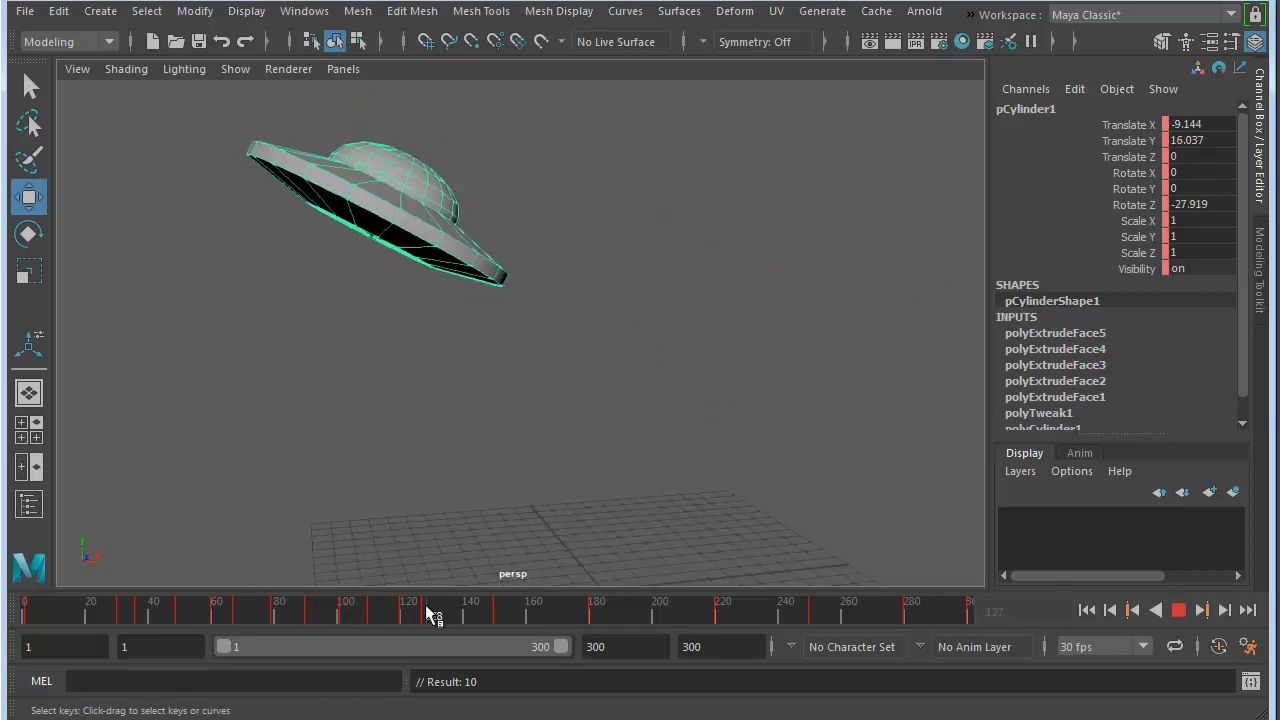
key(alt+v)
drag(467, 217, 447, 217)
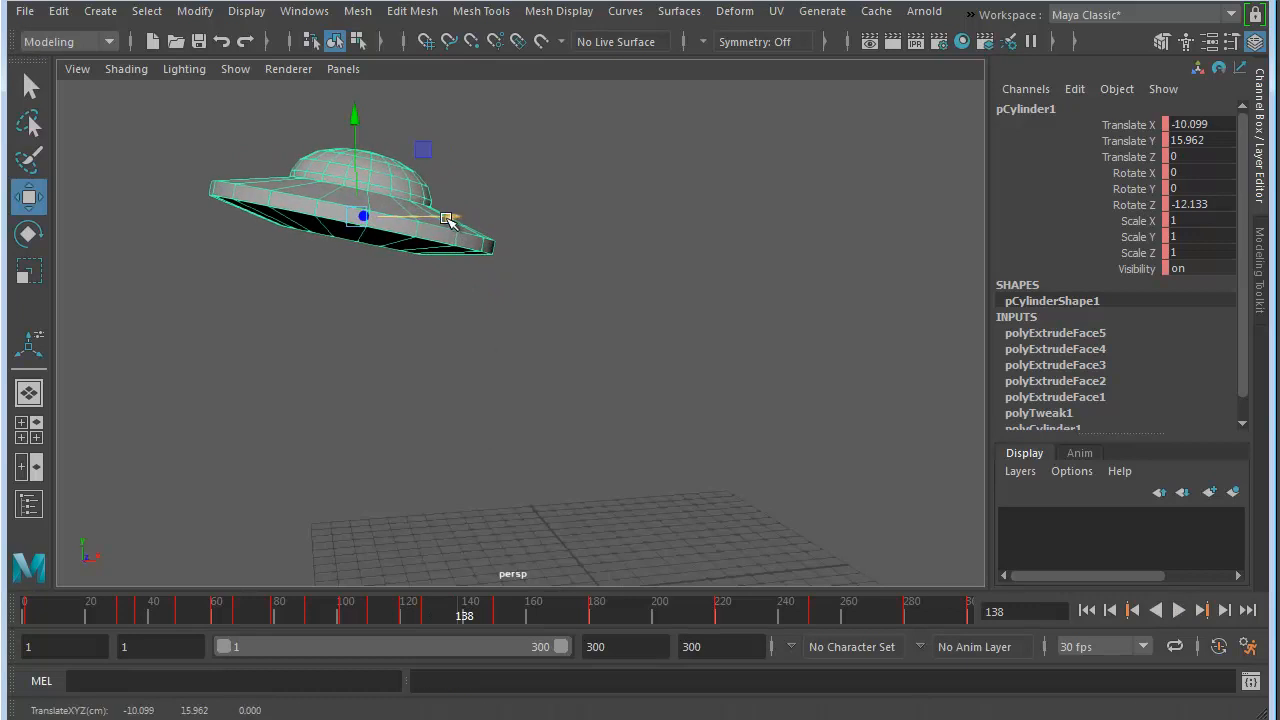
drag(354, 133, 354, 148)
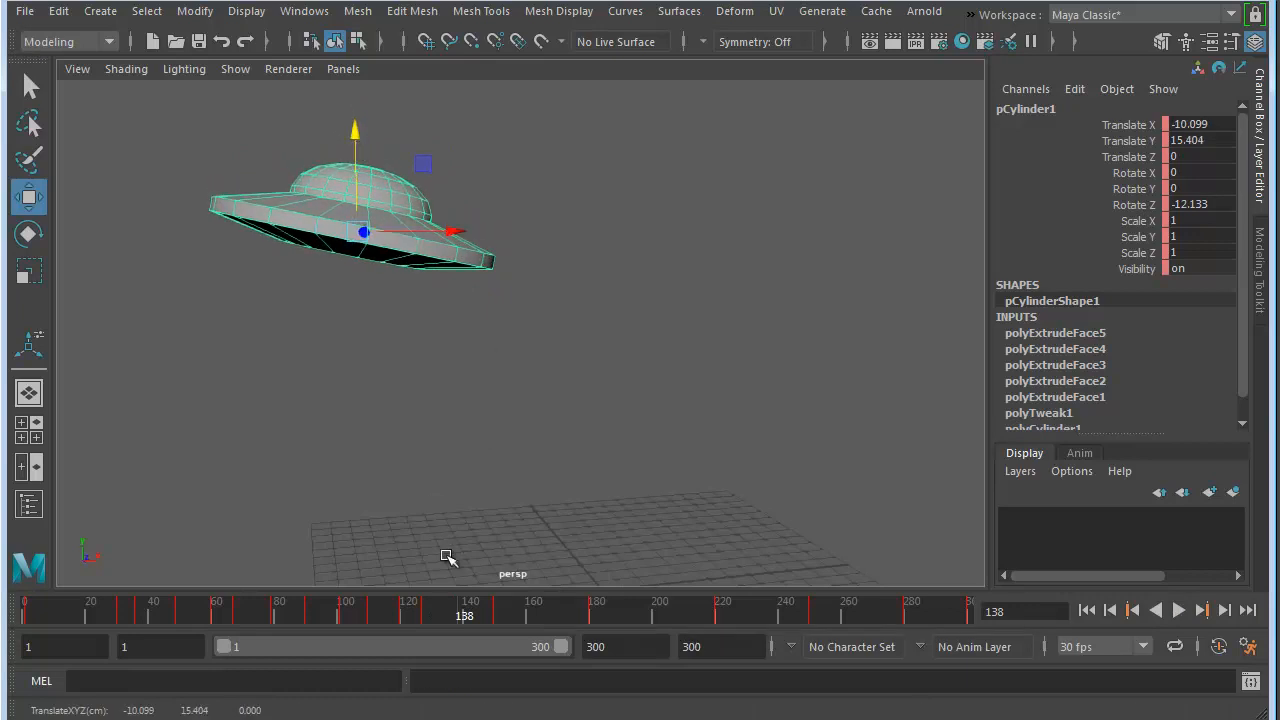
key(e)
drag(316, 145, 292, 177)
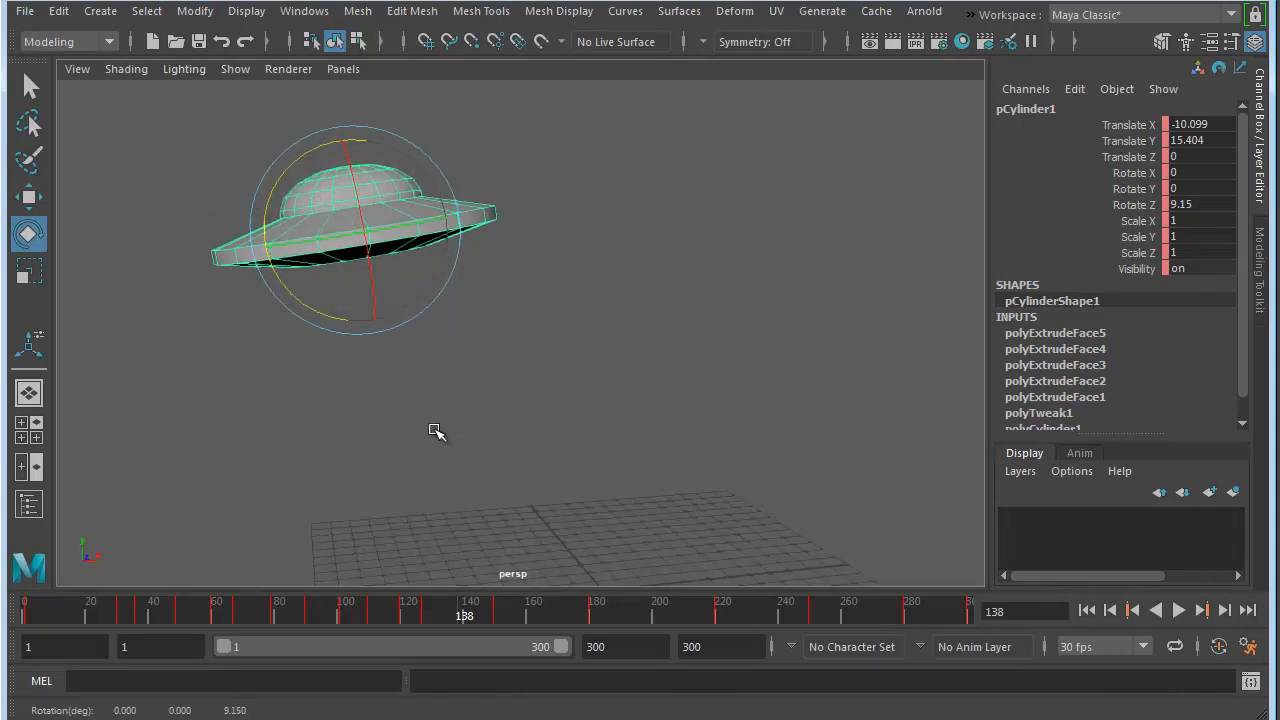
key(s)
Review the motion up to frame 187, raise the saucer there to a Translate Y of about 6.537 and key it
key(alt+v)
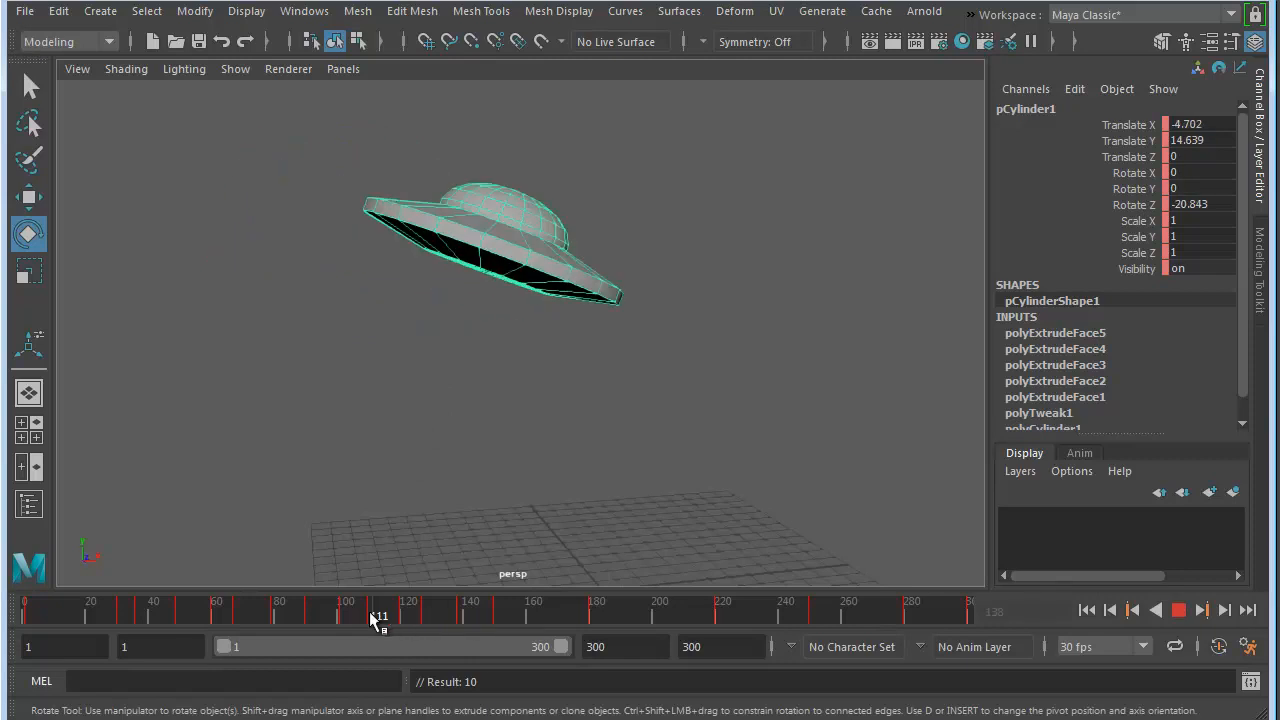
drag(456, 617, 560, 627)
alt+drag(546, 580, 540, 393)
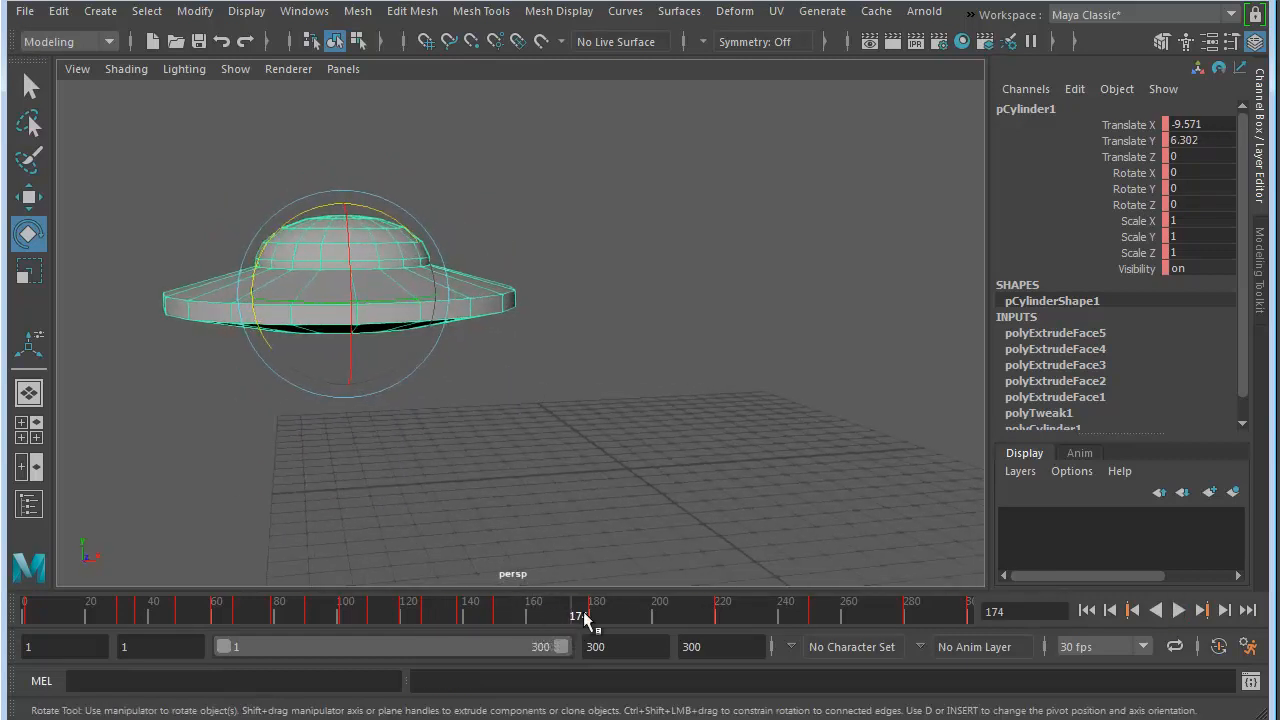
key(alt+v)
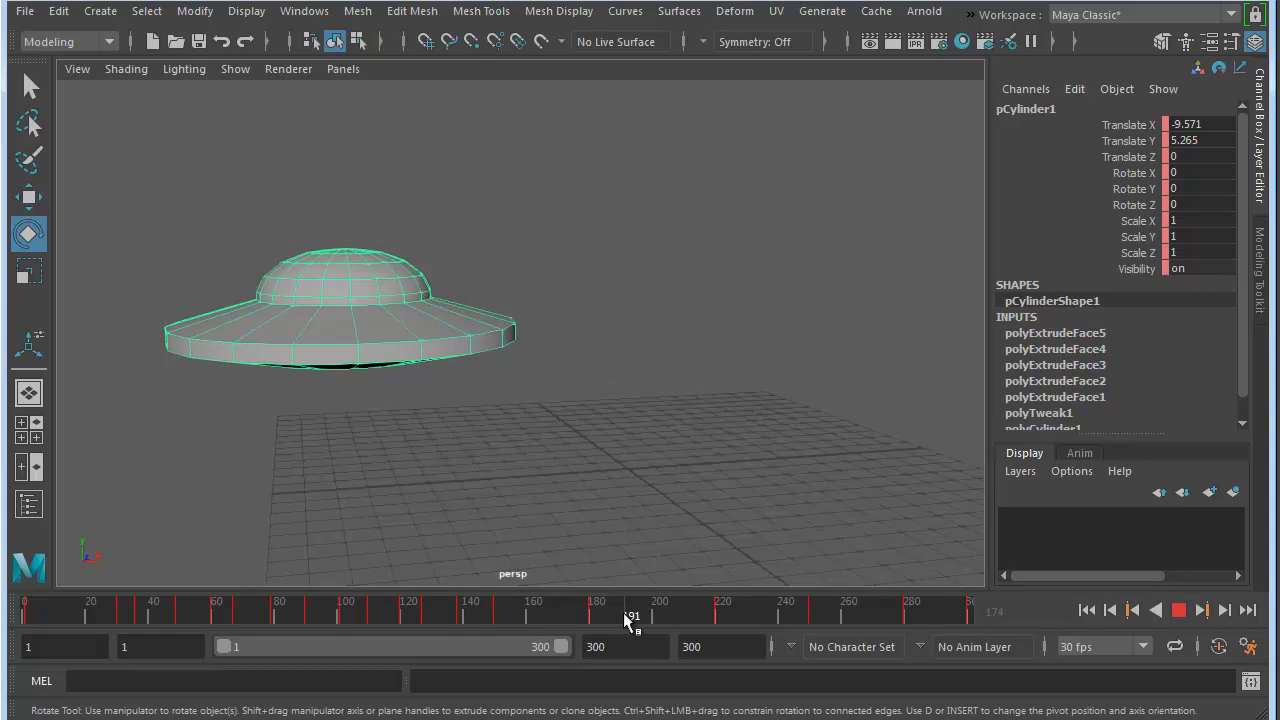
click(548, 616)
drag(548, 616, 612, 618)
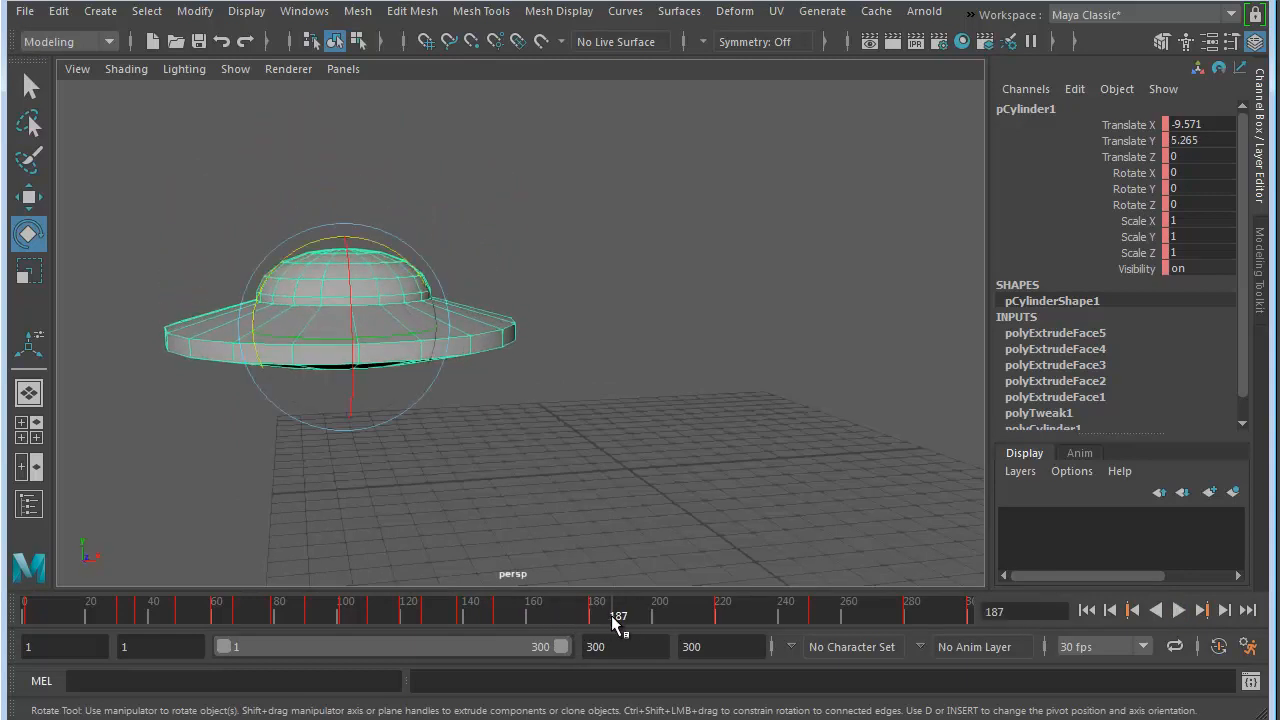
key(s)
key(w)
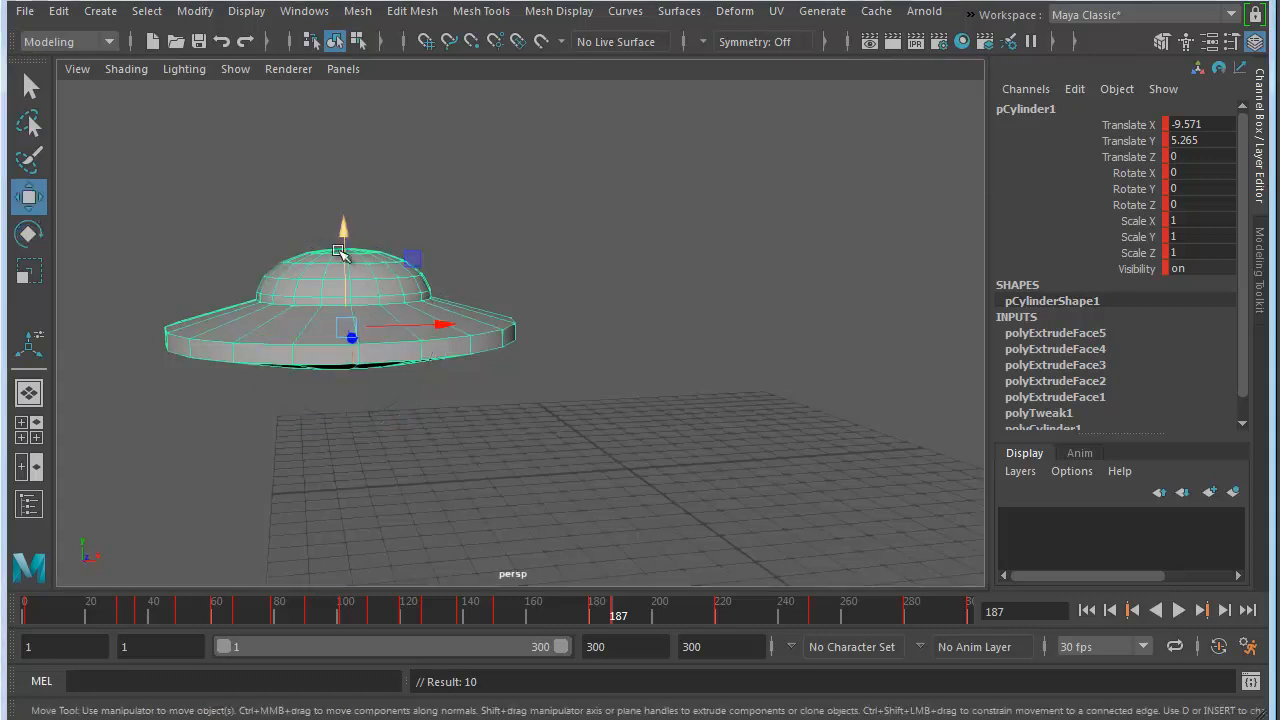
drag(344, 244, 344, 203)
key(s)
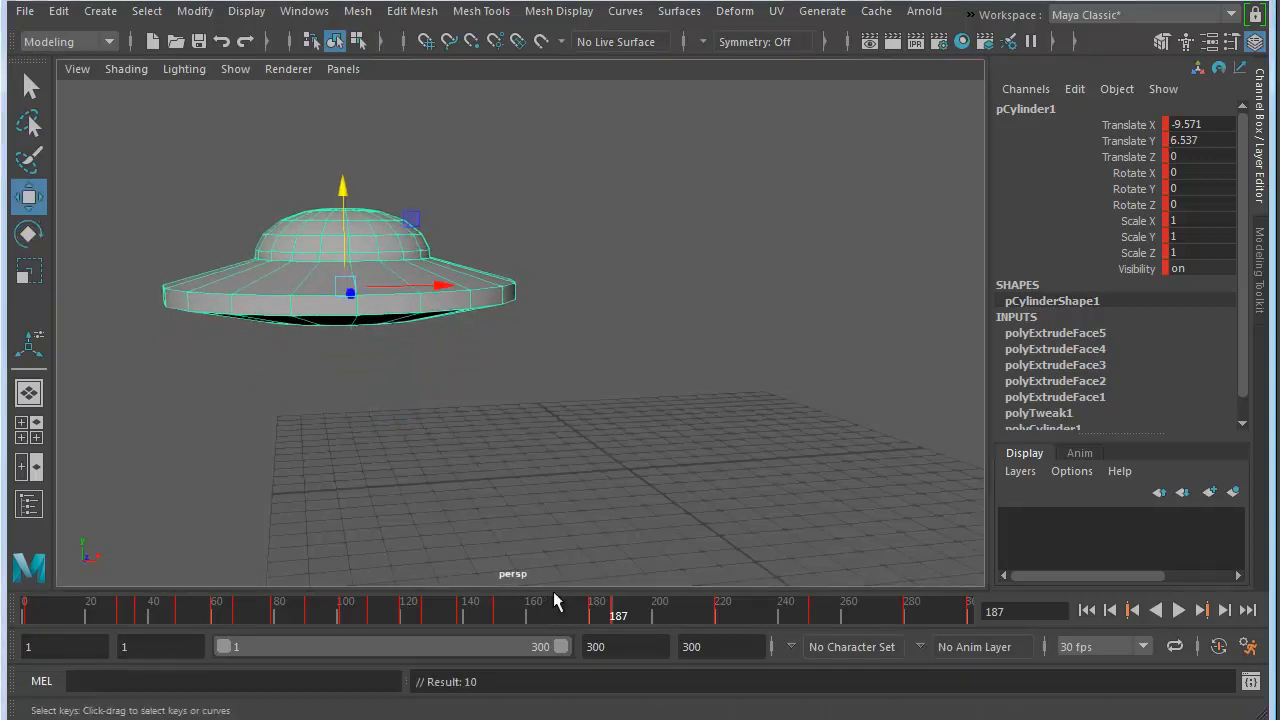
mouse_move(613, 613)
mouse_down()
mouse_move(523, 611)
mouse_move(619, 617)
mouse_up()
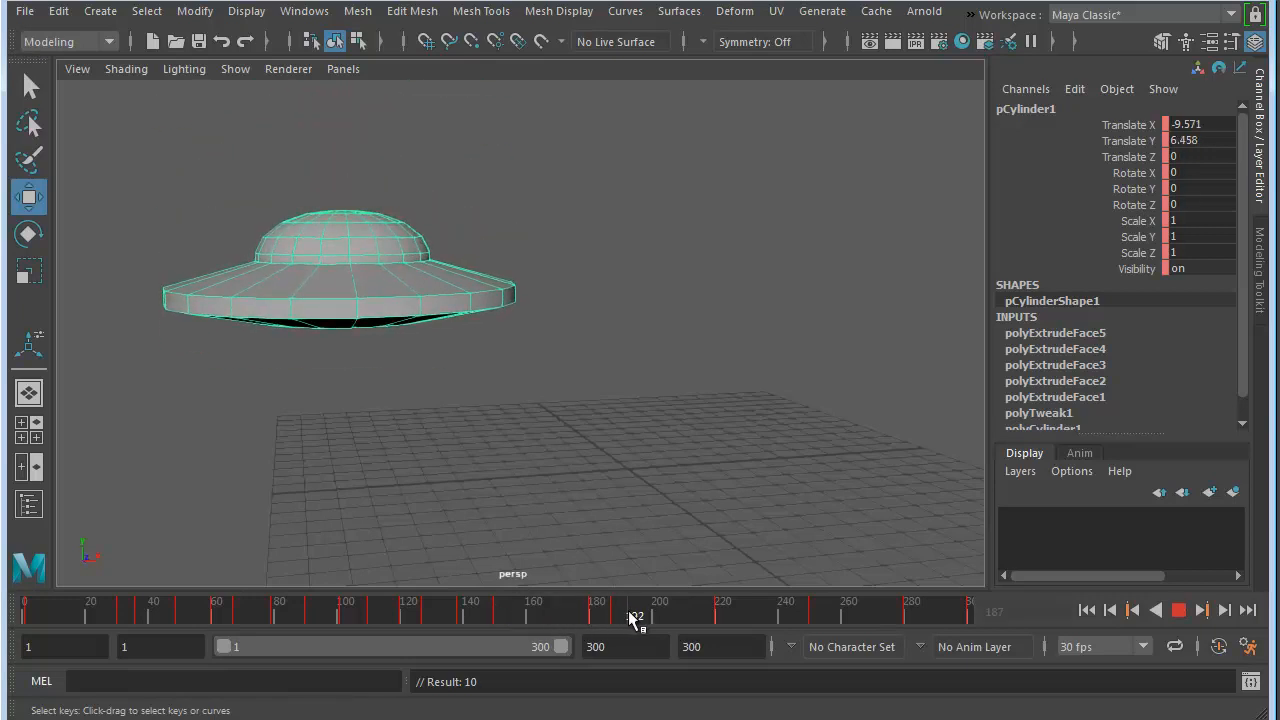
At frame 192, lower the saucer slightly along Y, set a key and review the motion through the following frames
drag(631, 617, 634, 617)
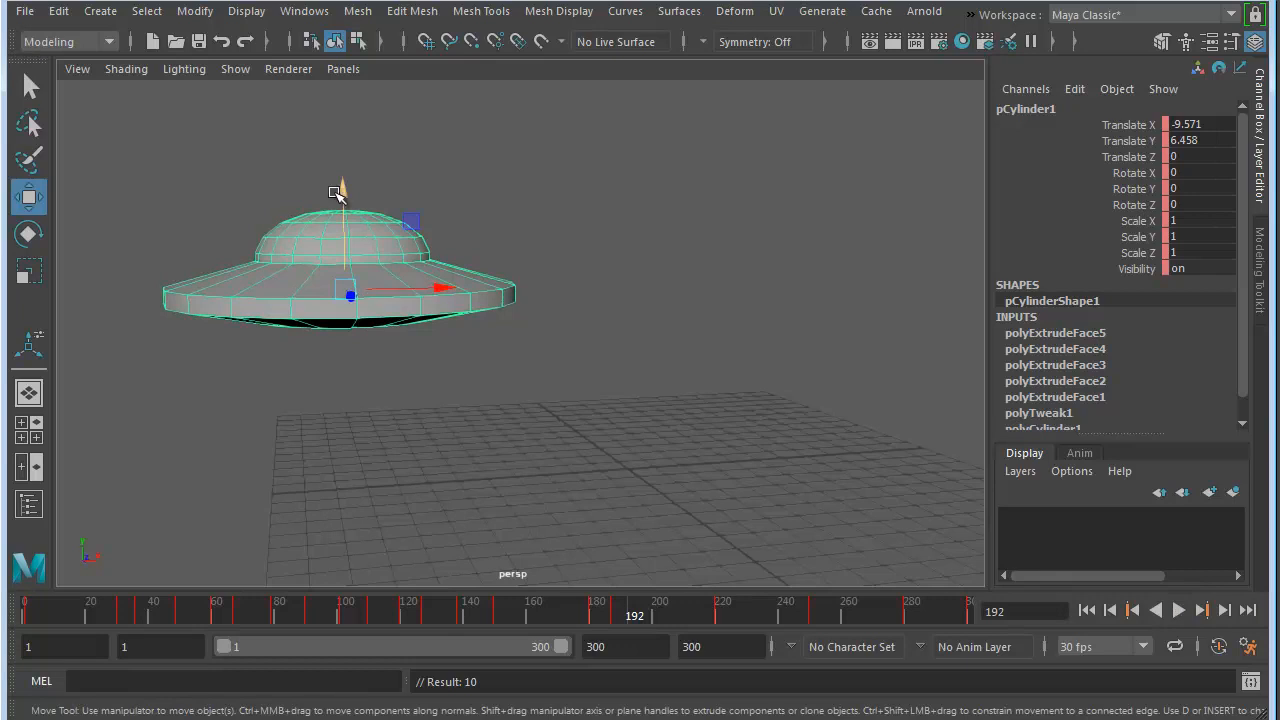
drag(342, 189, 344, 192)
key(s)
key(alt+v)
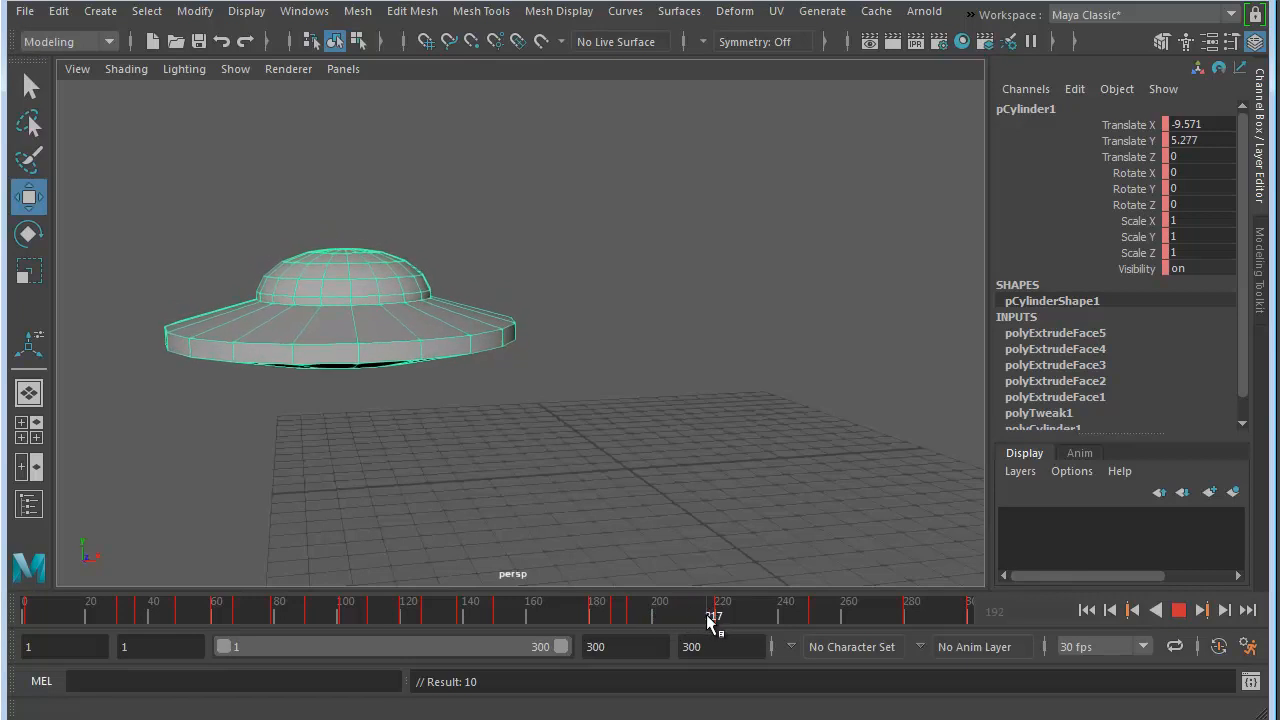
drag(735, 622, 640, 623)
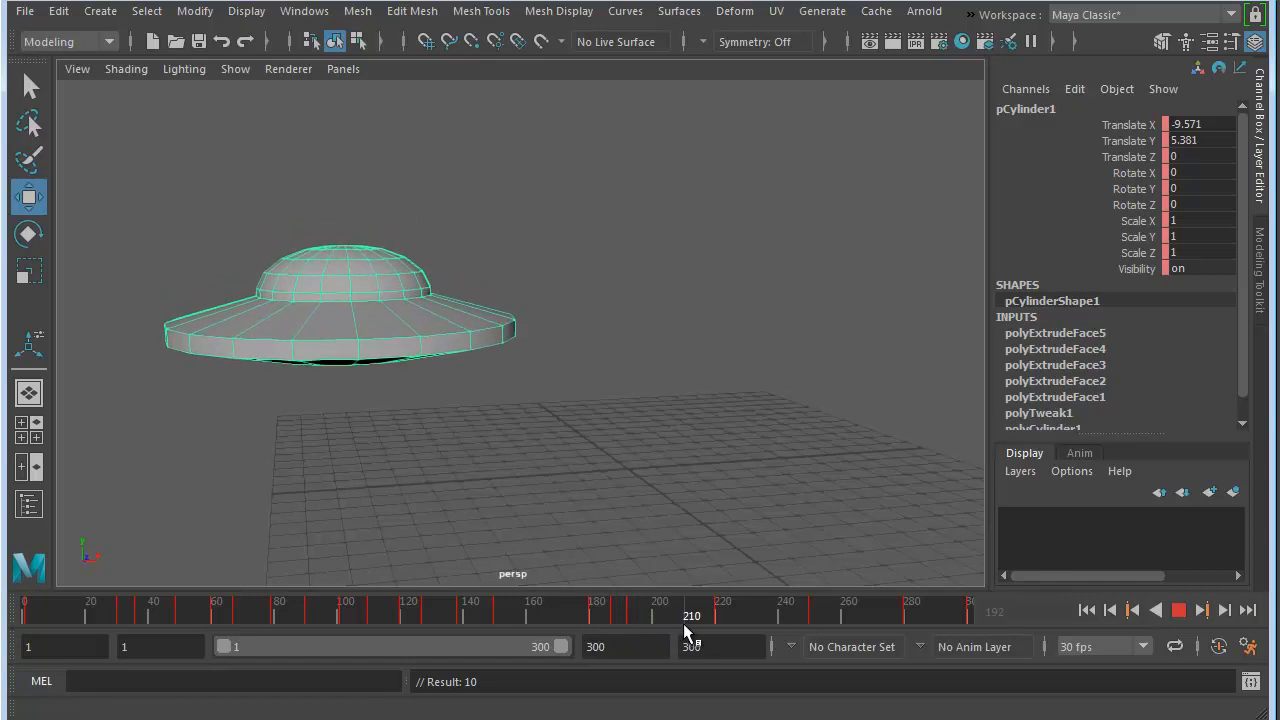
At frame 197, tilt the saucer to a Rotate Z of about -3.45 and set a key
mouse_move(641, 623)
mouse_down()
mouse_move(598, 622)
mouse_move(643, 622)
mouse_up()
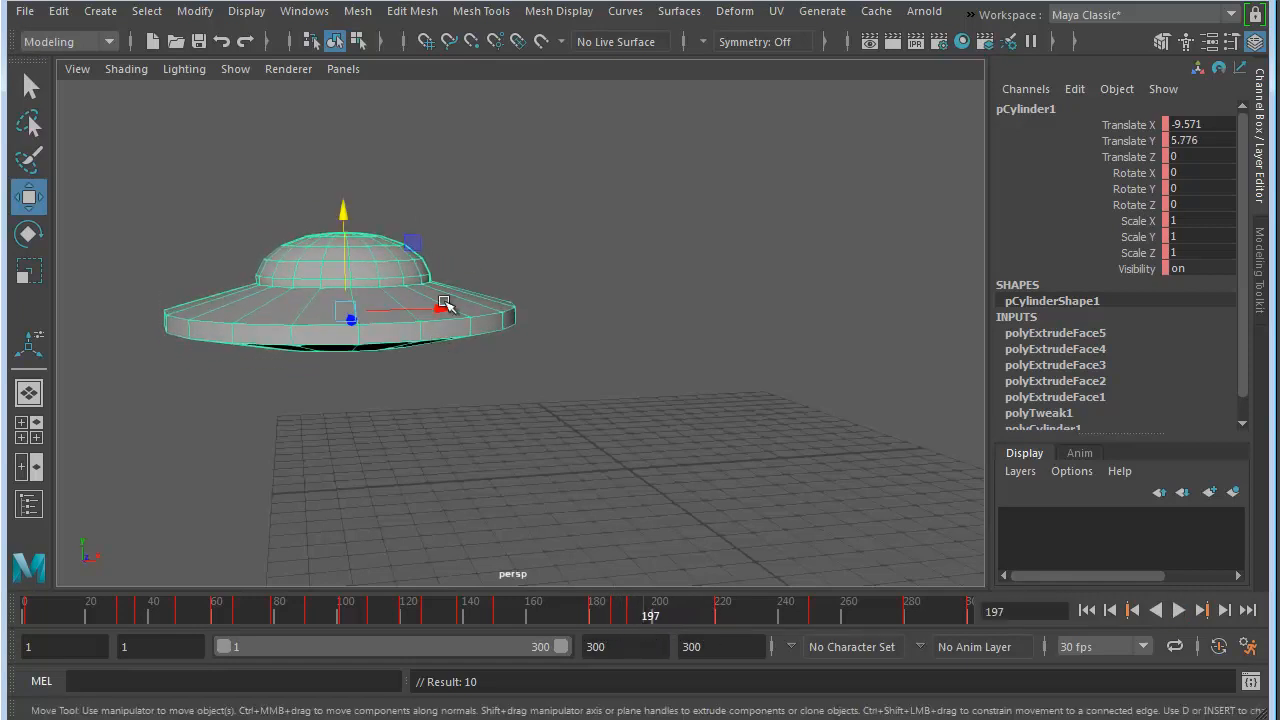
key(e)
click(369, 228)
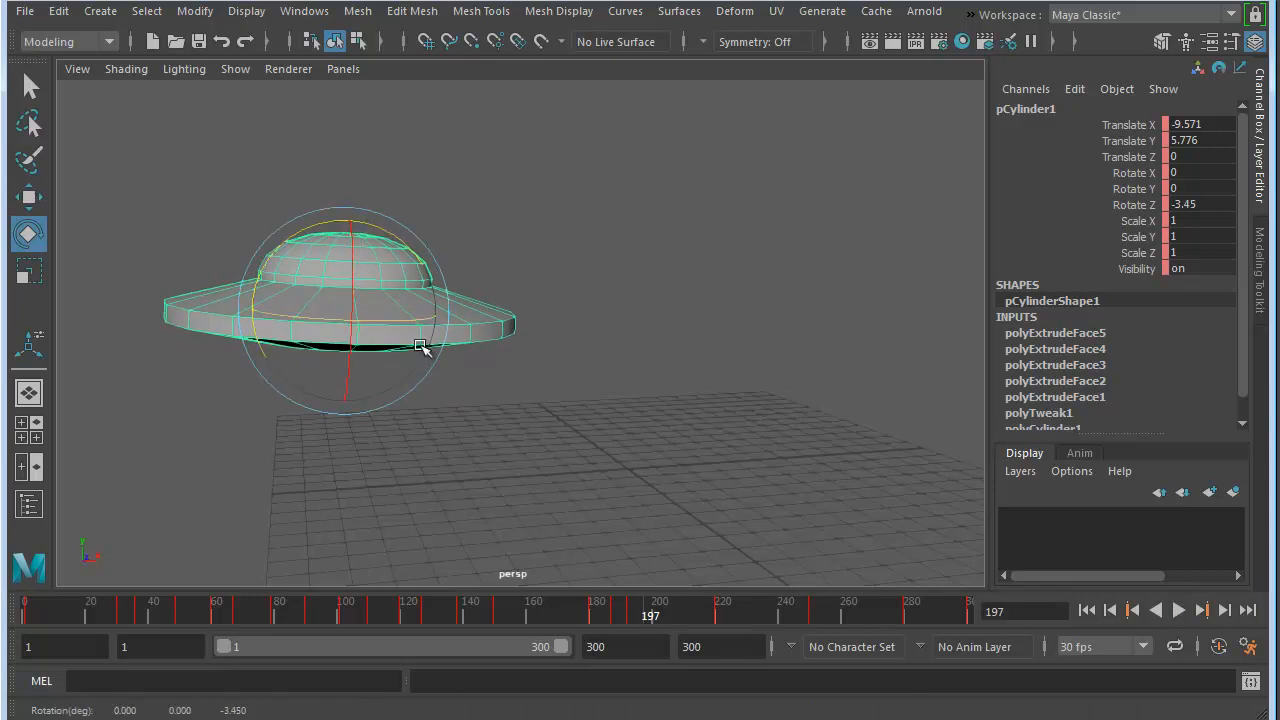
key(s)
At frame 206, tilt the saucer slightly toward positive Rotate Z, set a key and review the motion
drag(641, 614, 678, 615)
mouse_move(323, 240)
mouse_down()
mouse_move(297, 240)
mouse_move(314, 257)
mouse_up()
key(s)
key(alt+v)
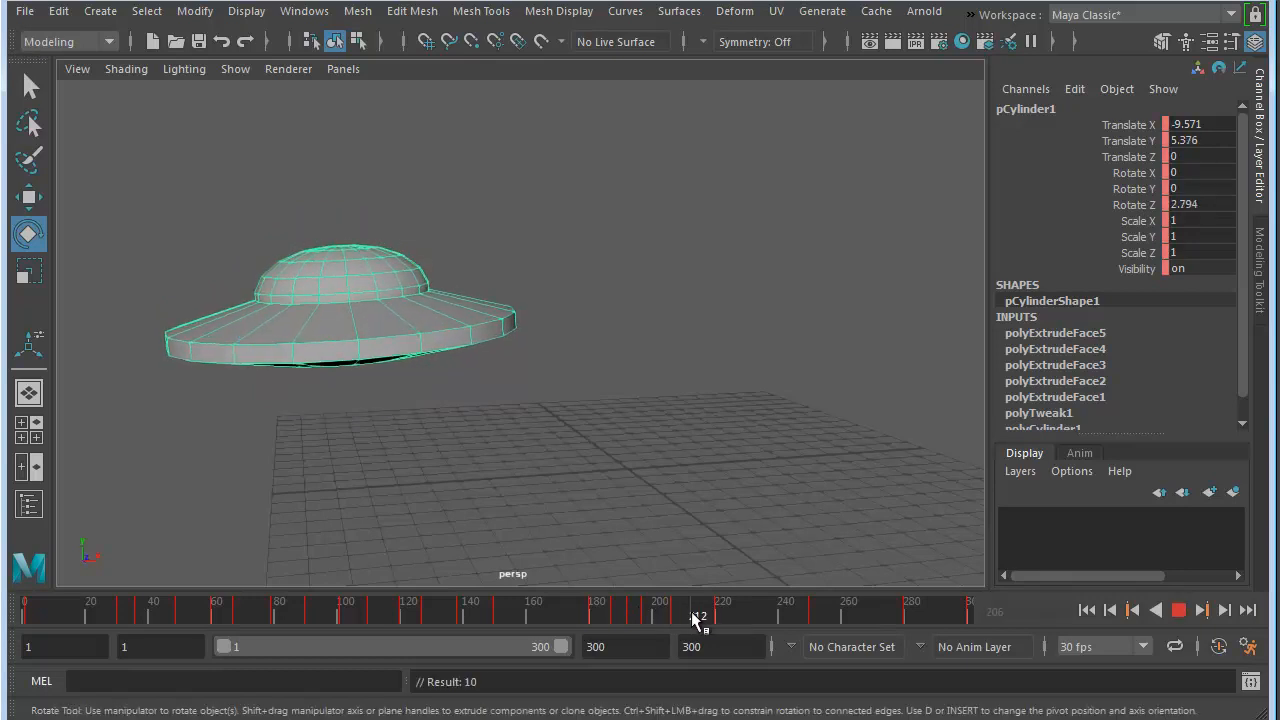
At frame 214, rotate the saucer slightly back toward negative Rotate Z, key it and review the motion
click(700, 619)
drag(349, 243, 362, 238)
key(s)
key(alt+v)
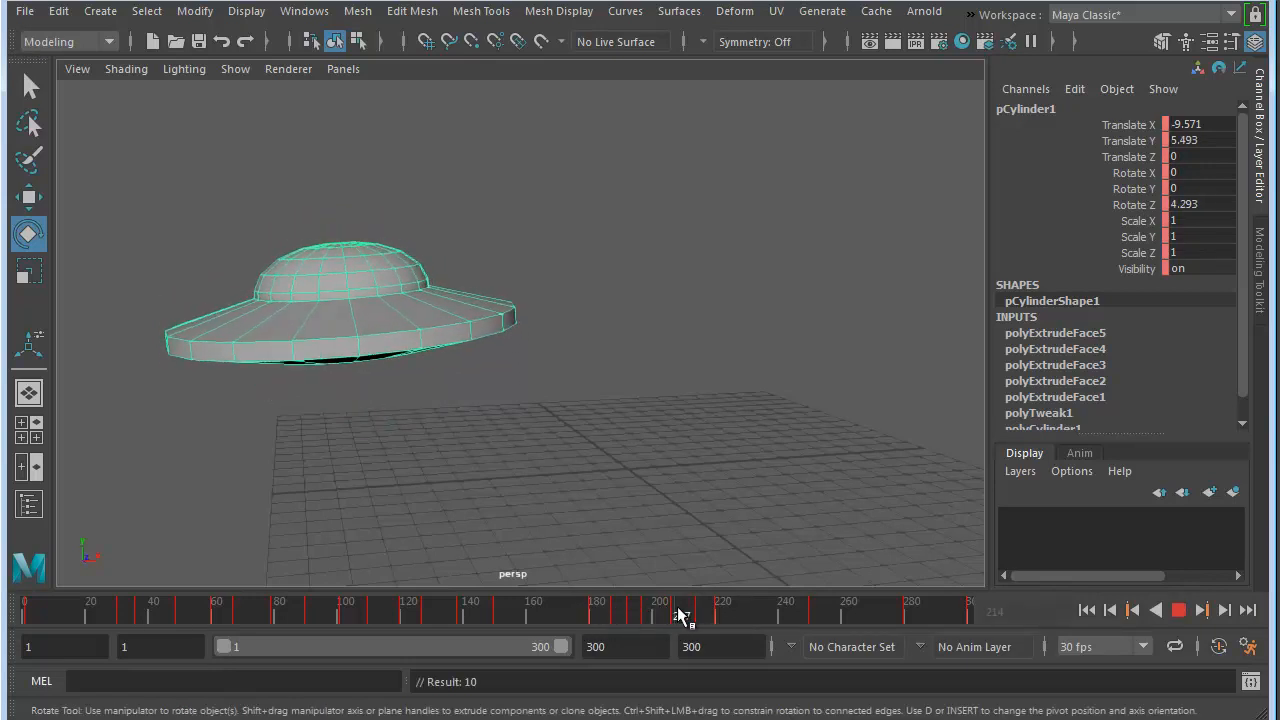
Review the motion up to frame 246, tilt the saucer there to a Rotate Z of about -10.444 and key it
click(806, 612)
alt+right_drag(685, 433, 486, 390)
alt+middle_drag(486, 390, 402, 415)
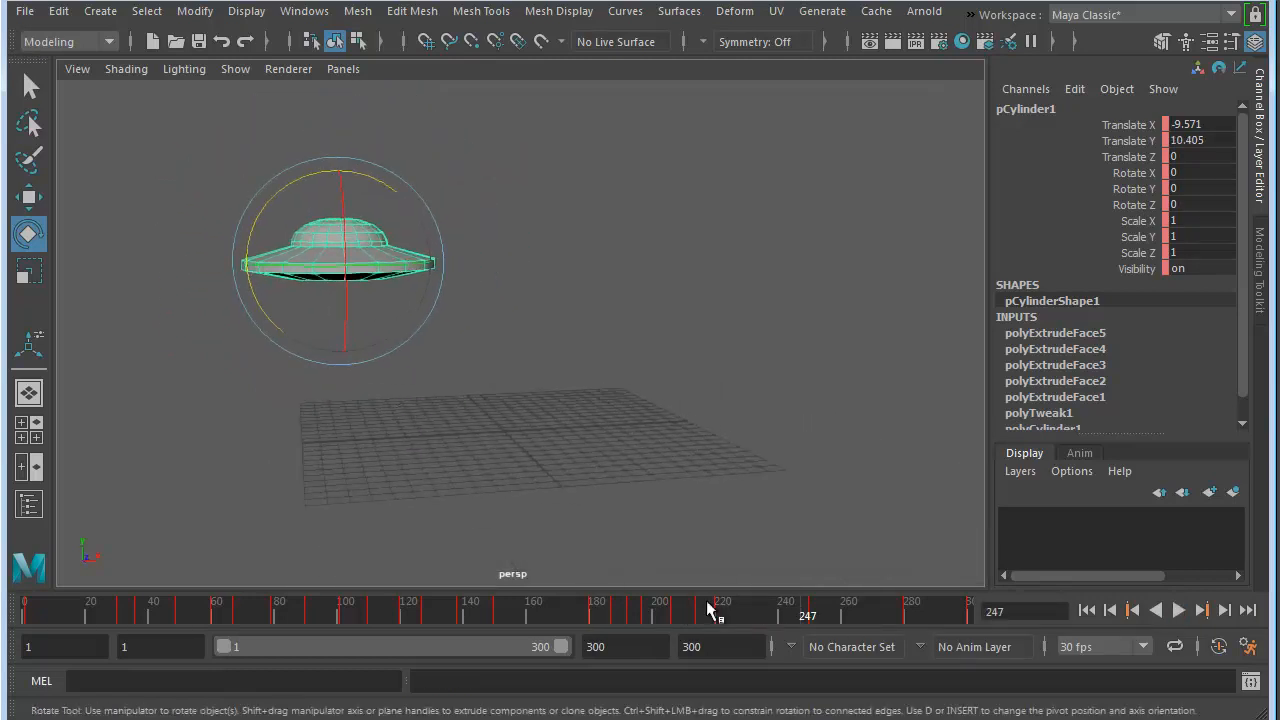
key(alt+v)
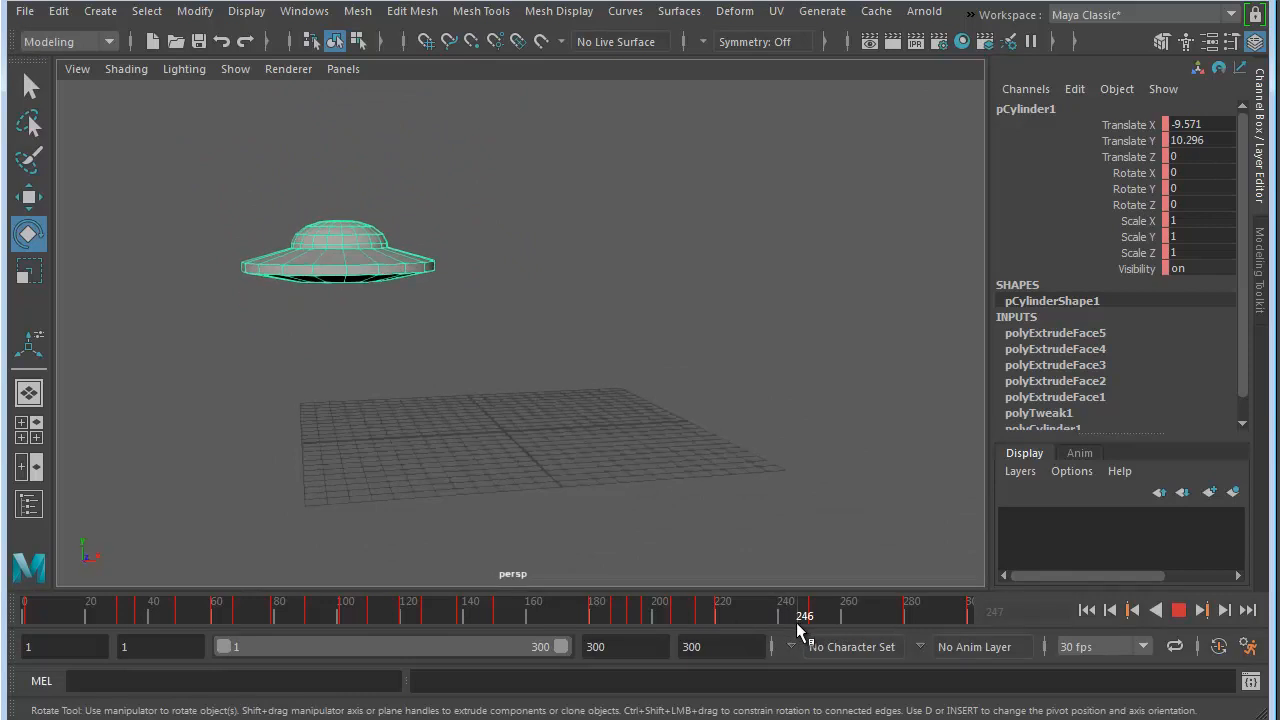
key(alt+v)
drag(352, 174, 368, 180)
key(s)
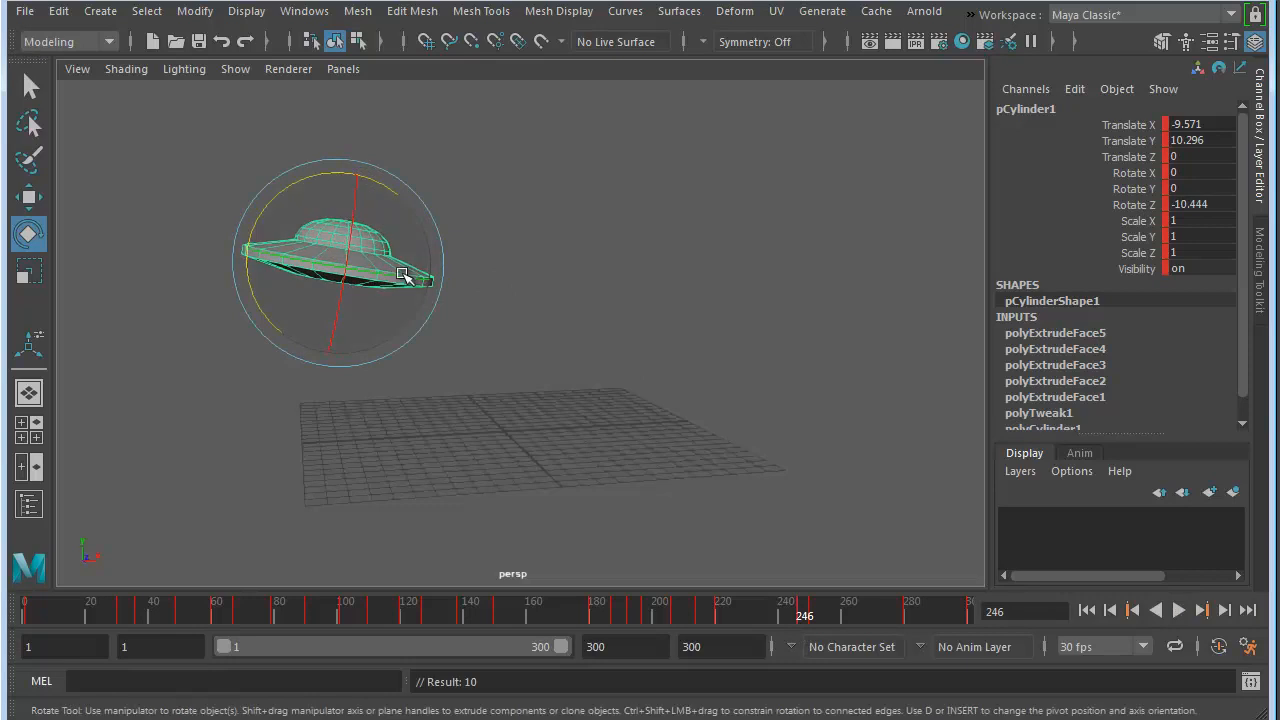
At frame 240, tilt the saucer to a Rotate Z of about 0.938, set a key and review the motion
mouse_move(800, 622)
mouse_down()
mouse_move(723, 620)
mouse_move(812, 619)
mouse_move(785, 621)
mouse_up()
drag(316, 198, 306, 204)
key(s)
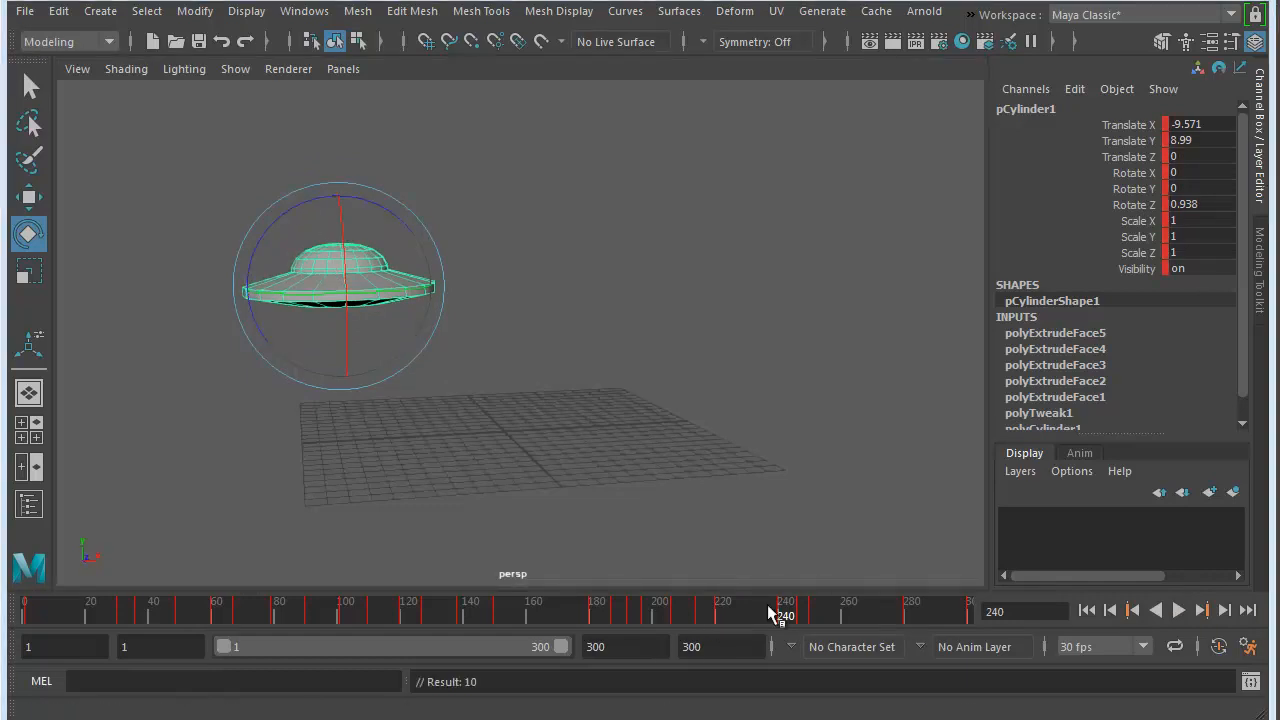
key(alt+v)
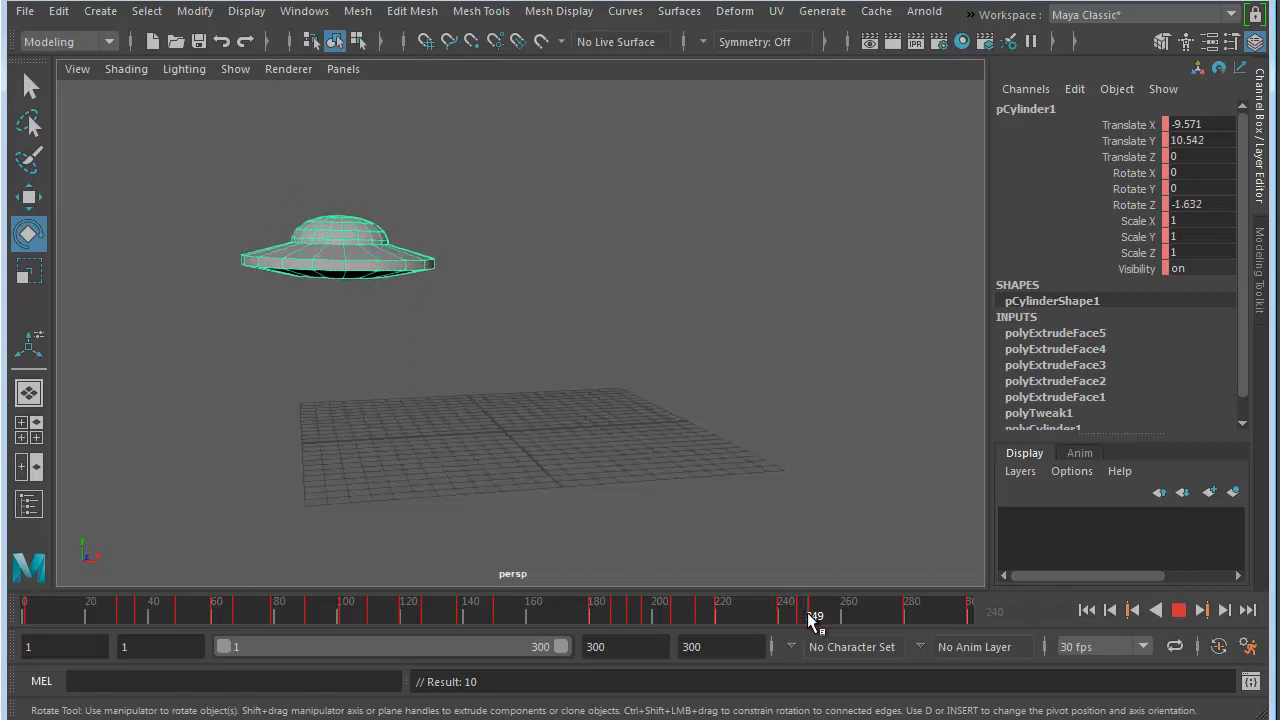
Check the motion around frame 250 and delete the saucer's keyframe at frame 250
click(809, 612)
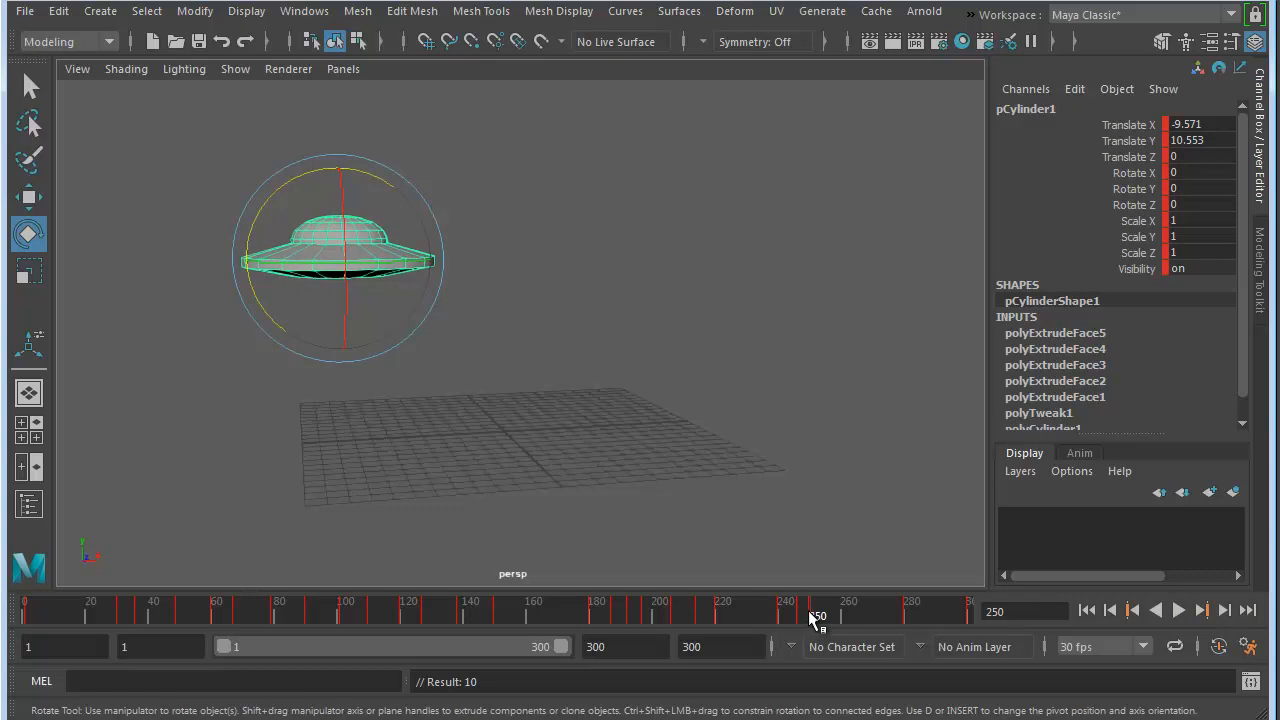
key(alt+v)
key(alt+v)
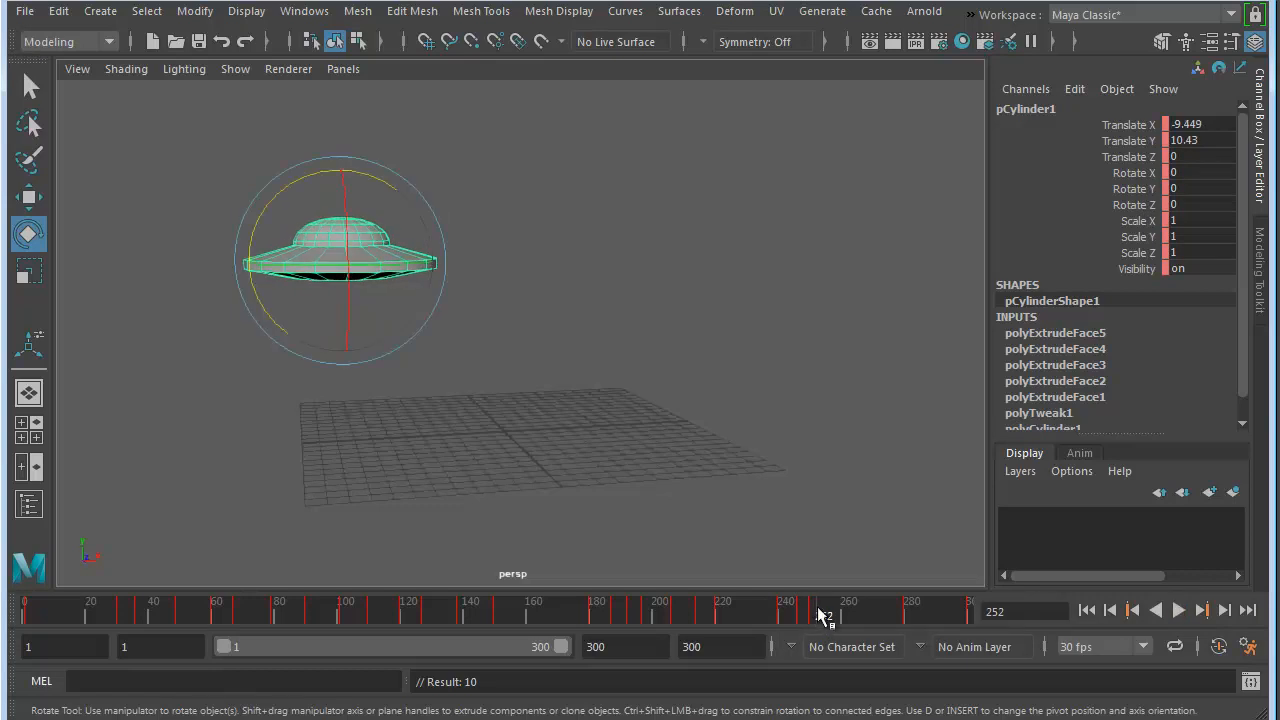
key(alt+v)
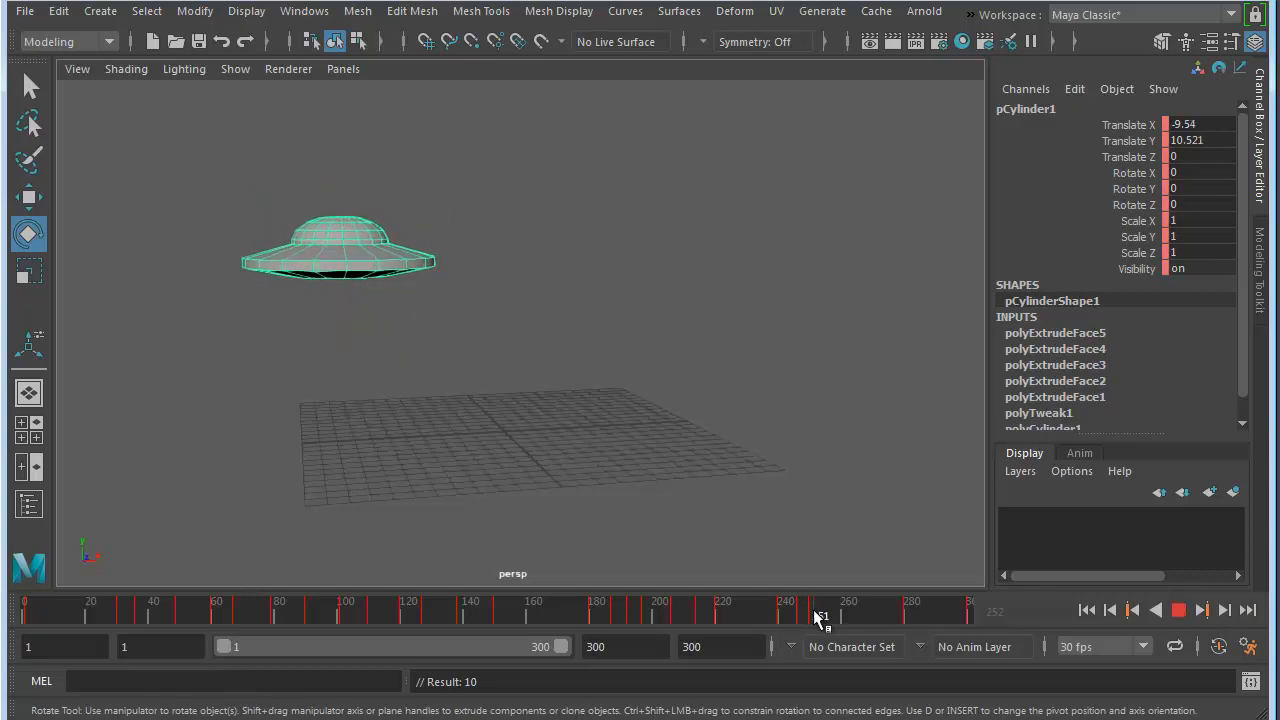
click(818, 616)
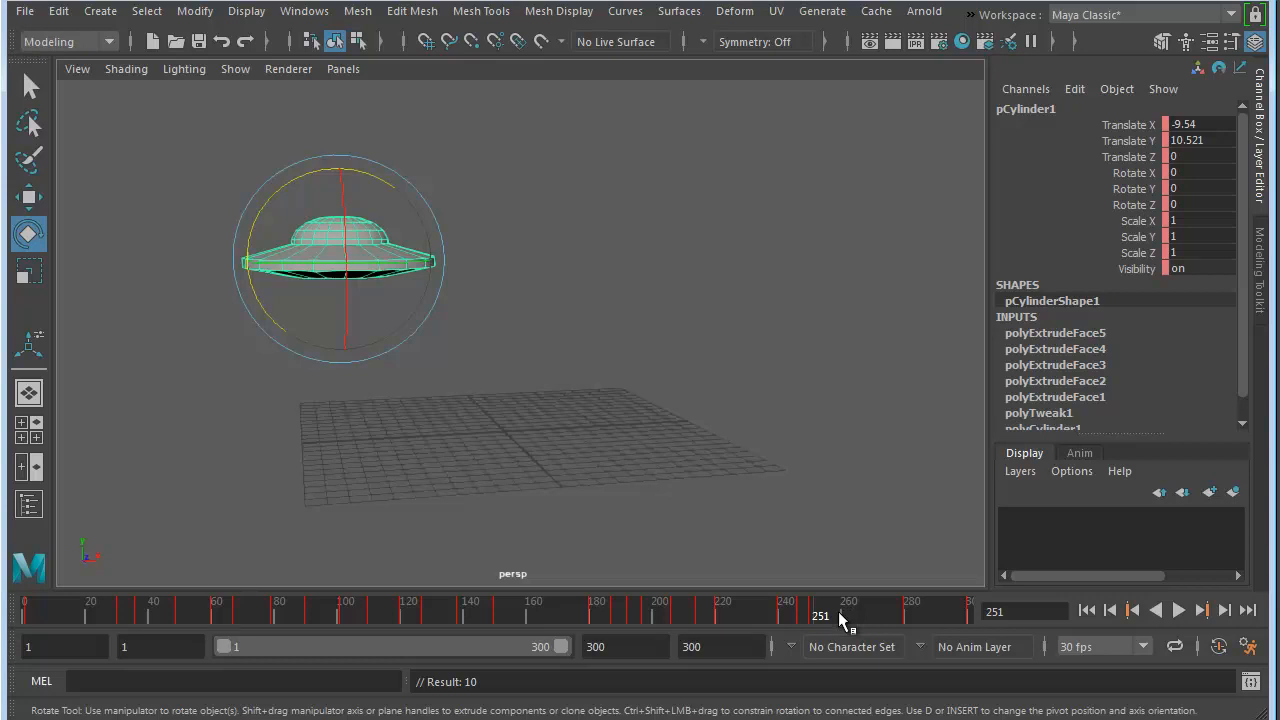
click(1133, 612)
right_click(811, 612)
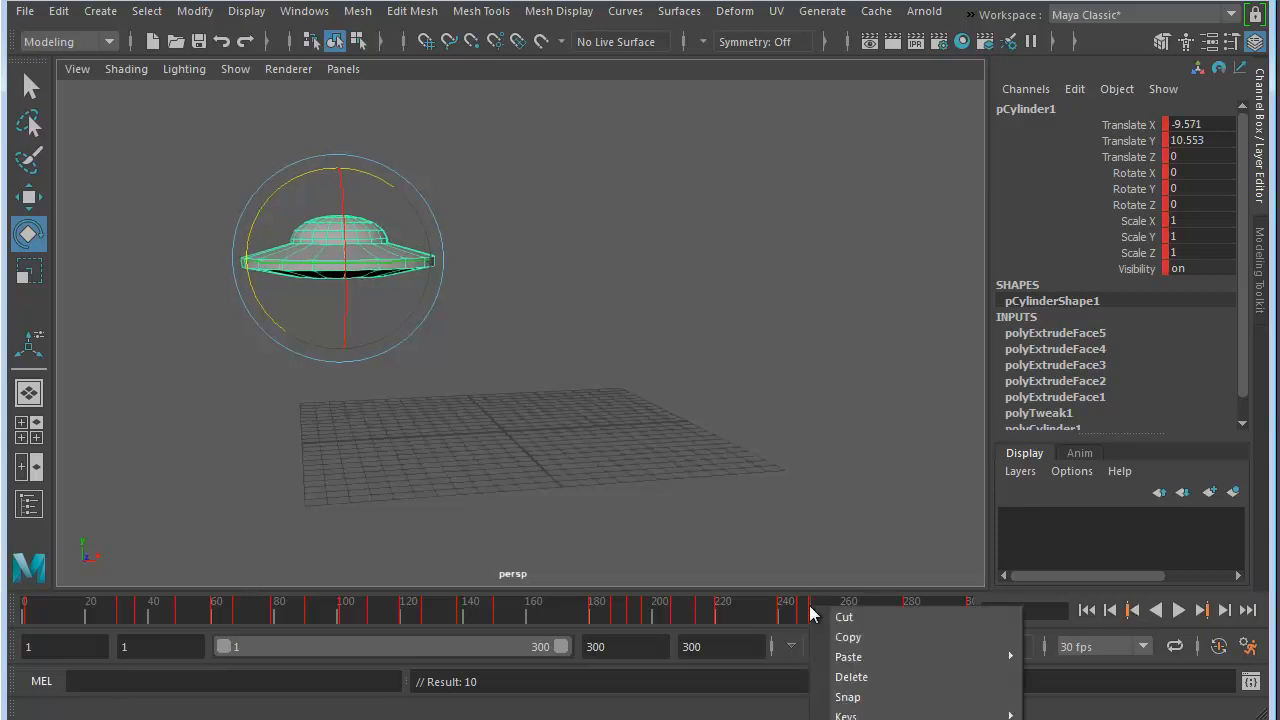
click(870, 681)
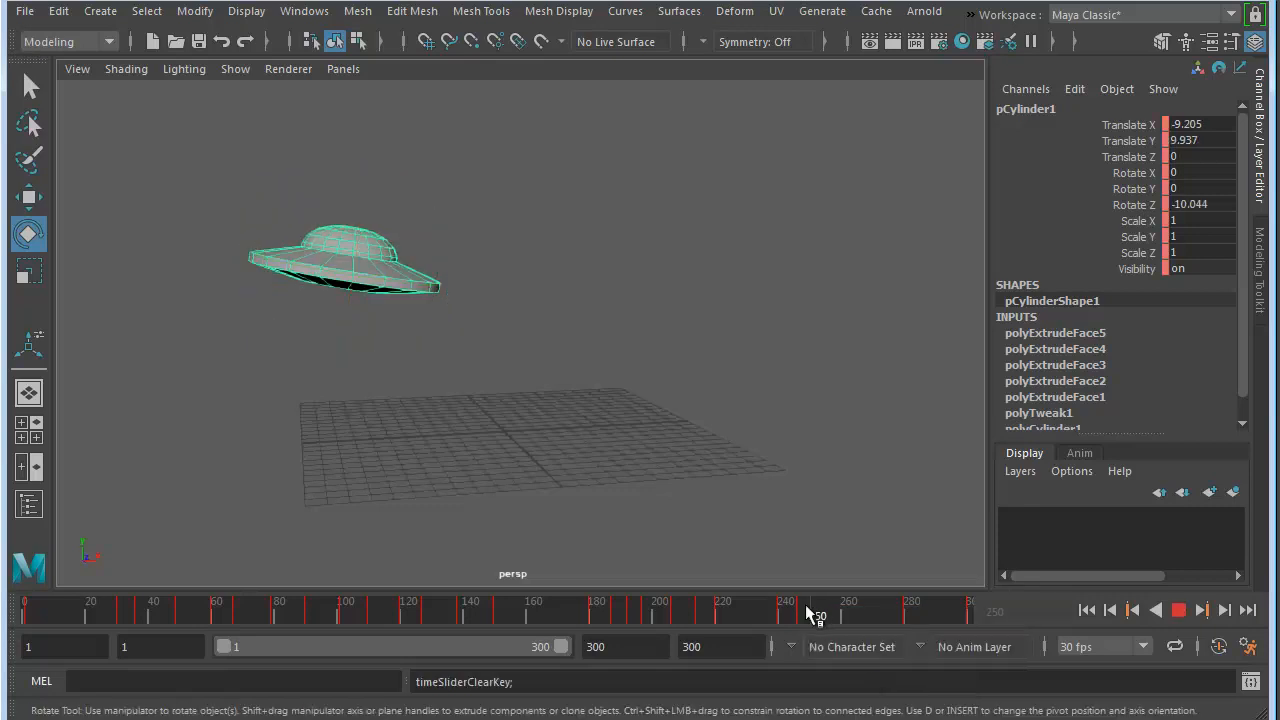
At frame 251, tilt the saucer to a Rotate Z of about -23.916, set a key and review the motion
mouse_move(818, 620)
mouse_down()
mouse_move(777, 617)
mouse_move(813, 622)
mouse_up()
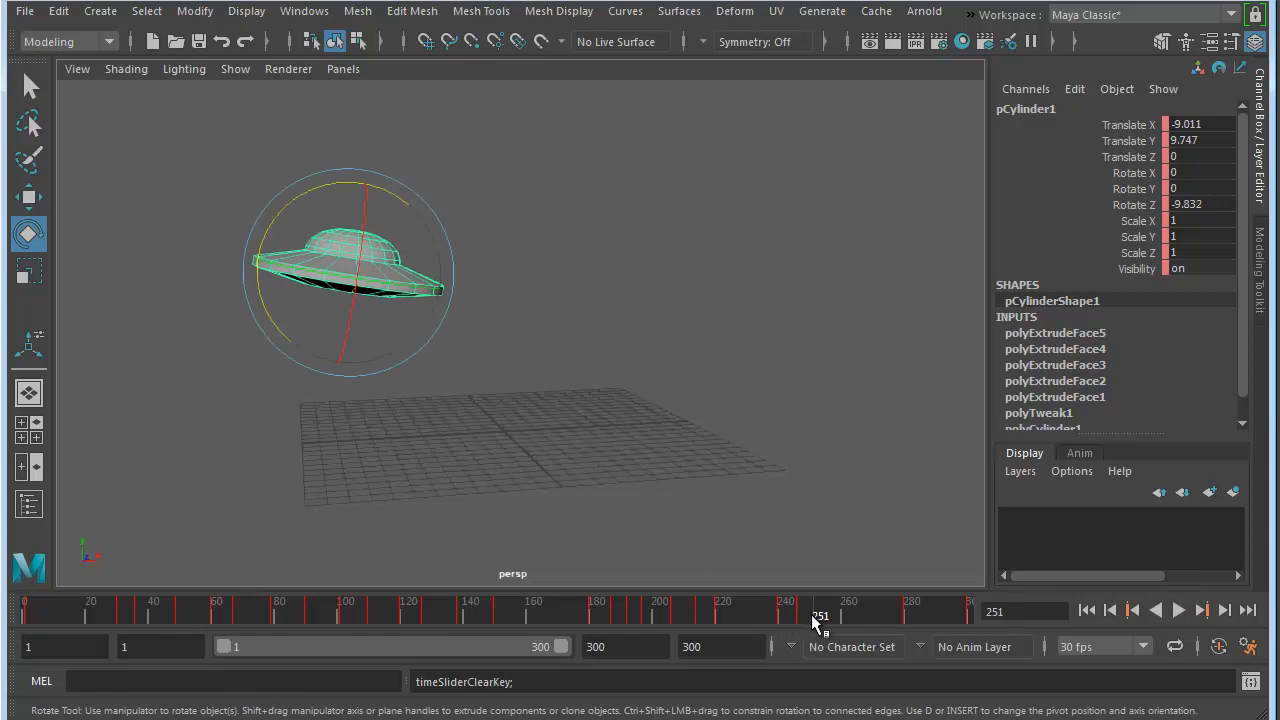
drag(351, 191, 372, 191)
key(s)
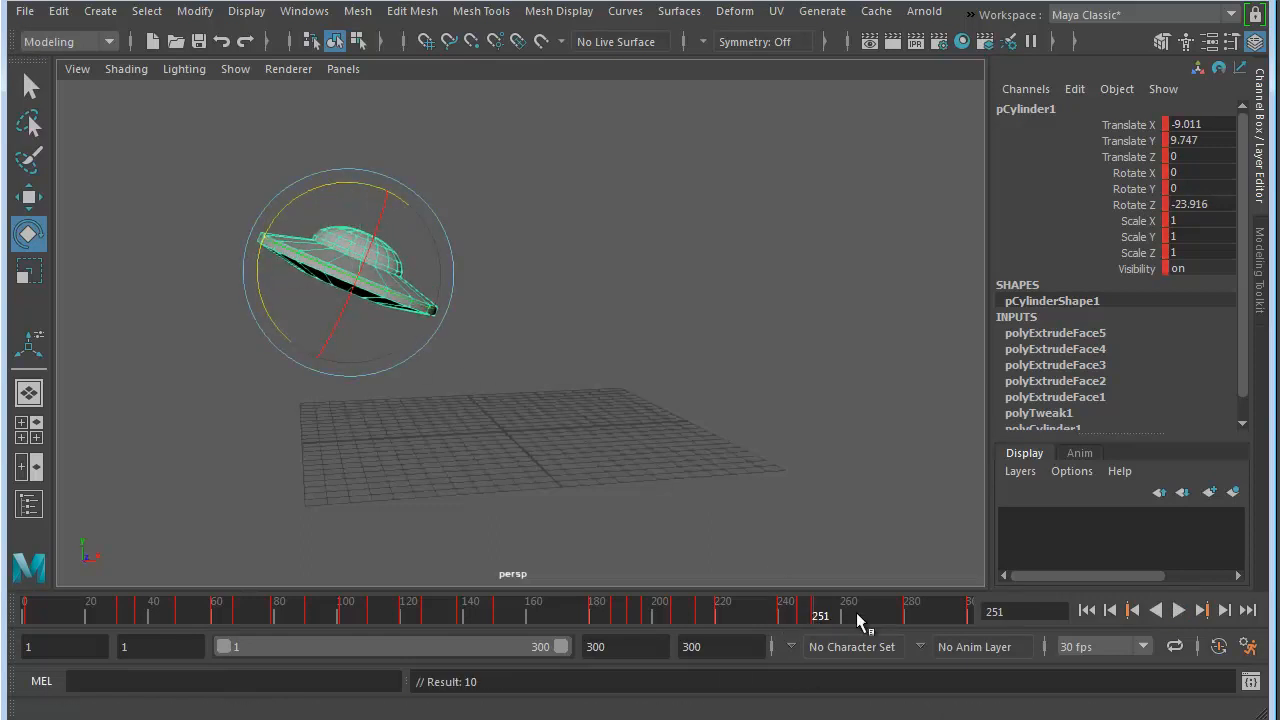
key(alt+v)
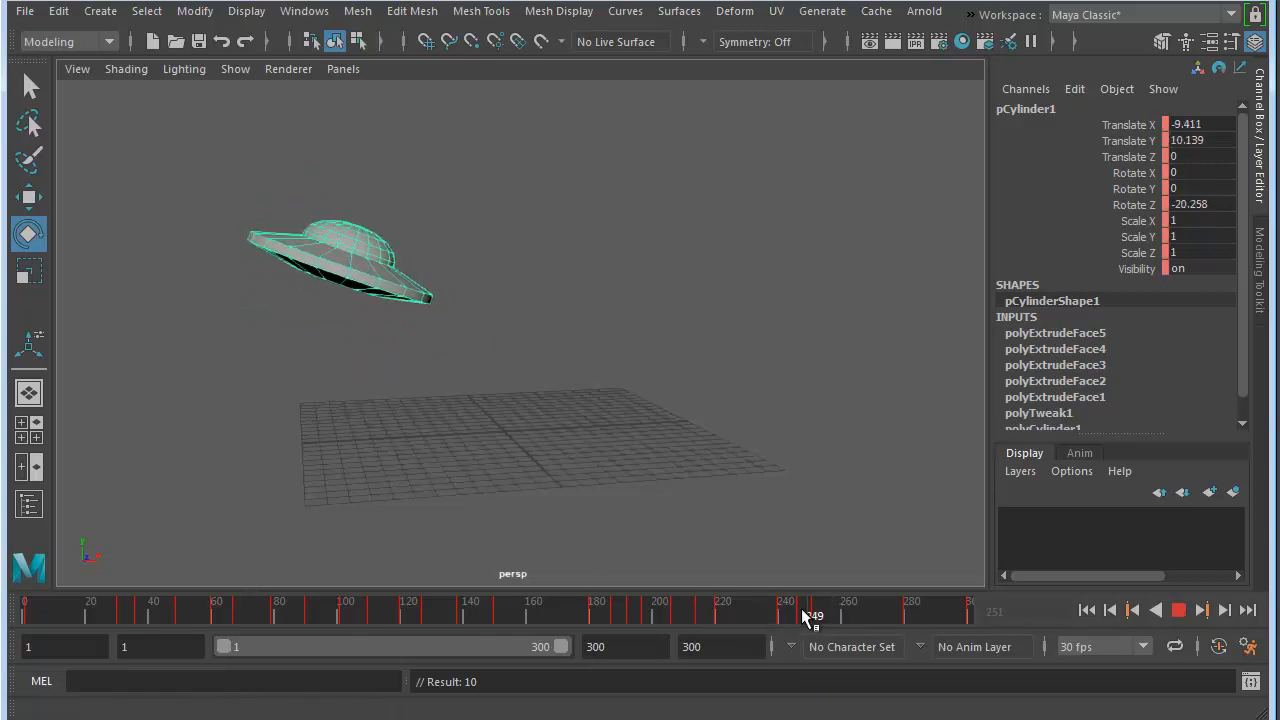
Review the descent to frame 273, tilt the saucer there to a Rotate Z of about 11.188 and key it
drag(838, 620, 869, 624)
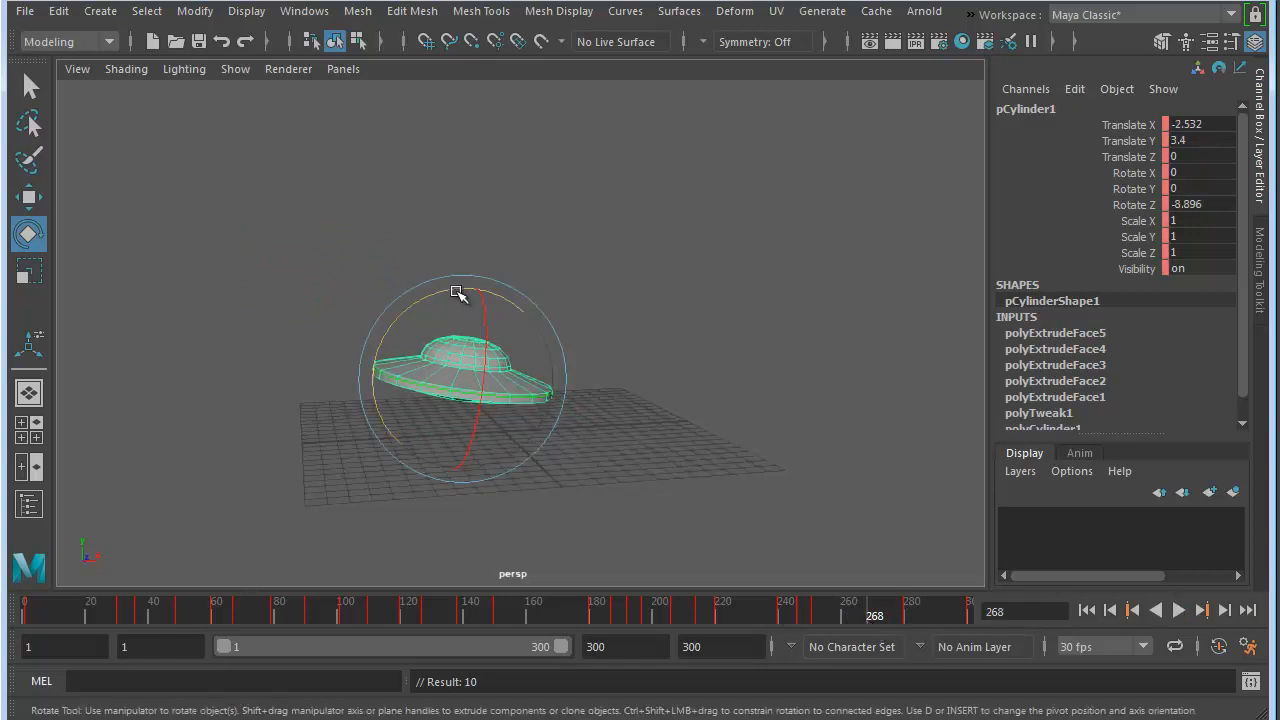
mouse_move(869, 613)
mouse_down()
mouse_move(852, 615)
mouse_move(889, 617)
mouse_up()
drag(457, 314, 445, 324)
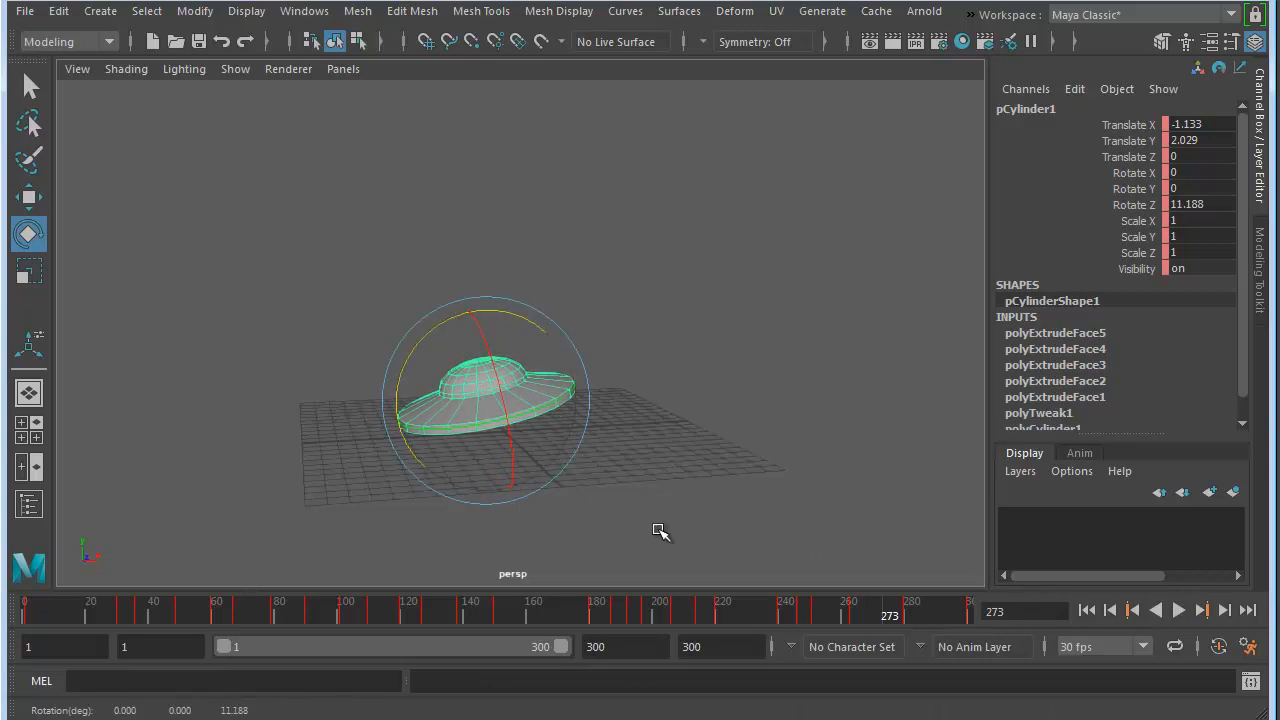
key(s)
At frame 277, tilt the saucer to a Rotate Z of about -1.129, key it and review the landing
mouse_move(885, 617)
mouse_down()
mouse_move(814, 617)
mouse_move(903, 626)
mouse_up()
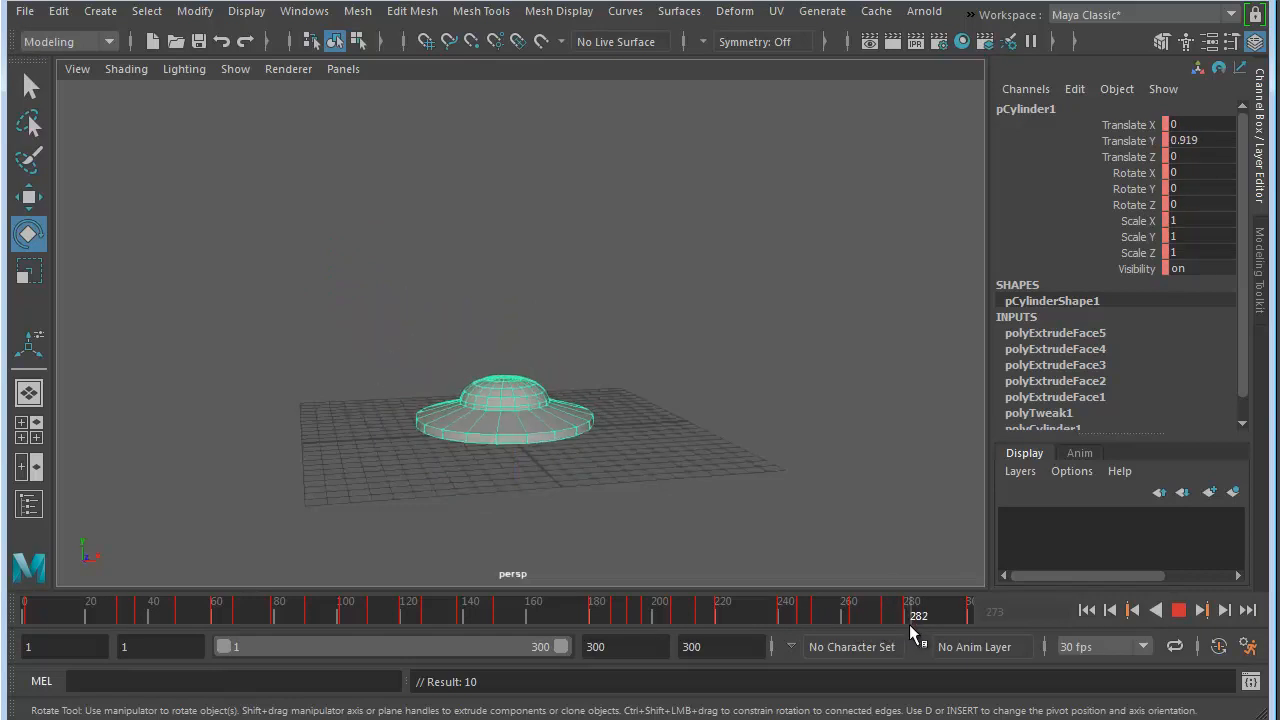
drag(896, 625, 893, 625)
drag(510, 328, 516, 330)
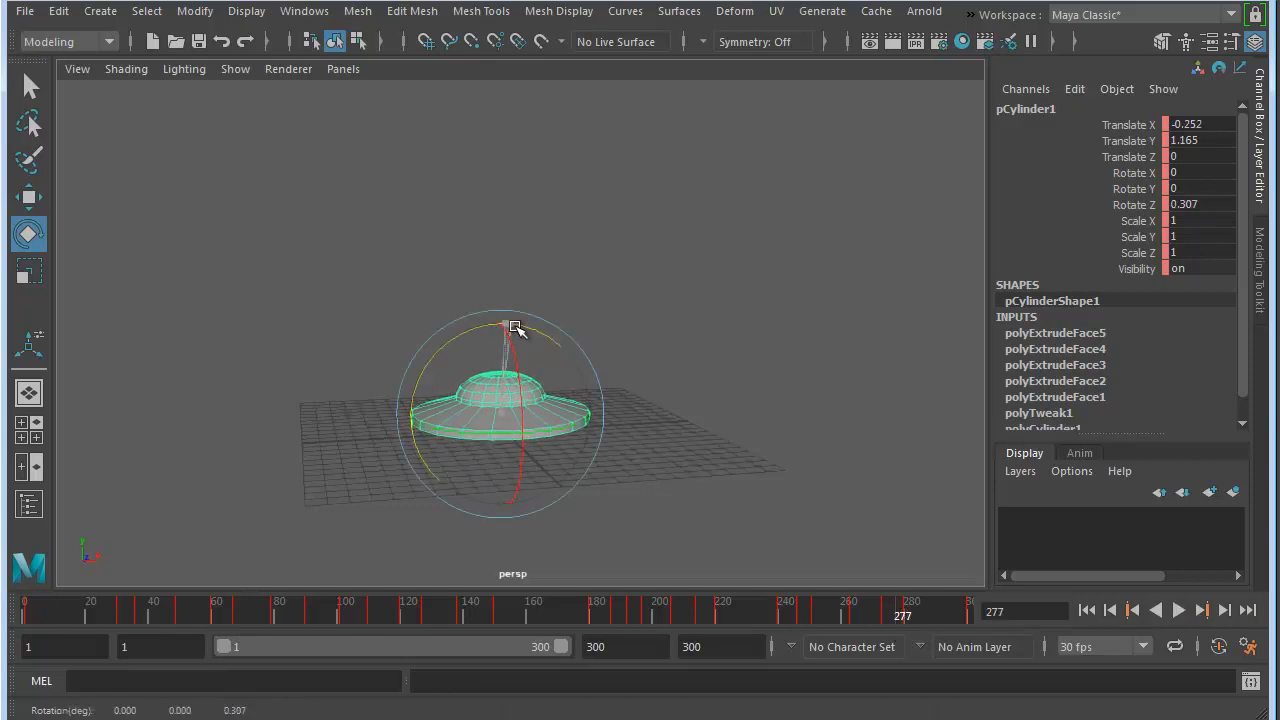
key(s)
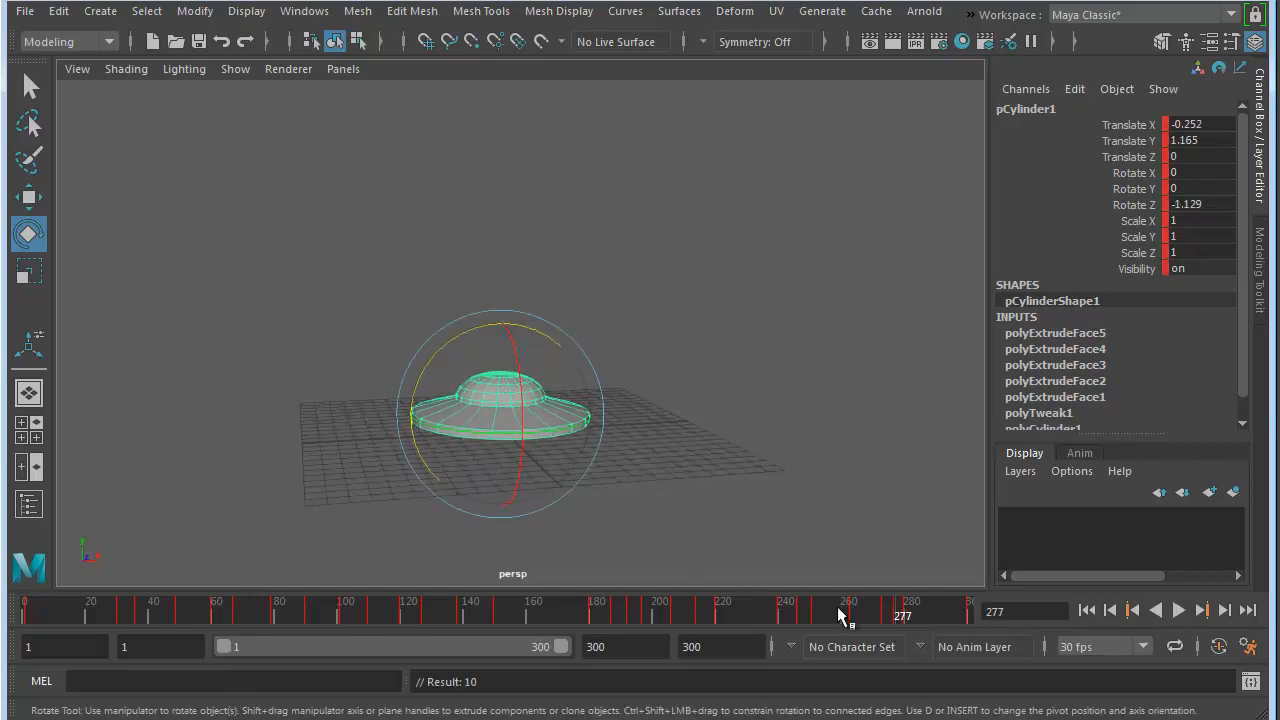
key(alt+v)
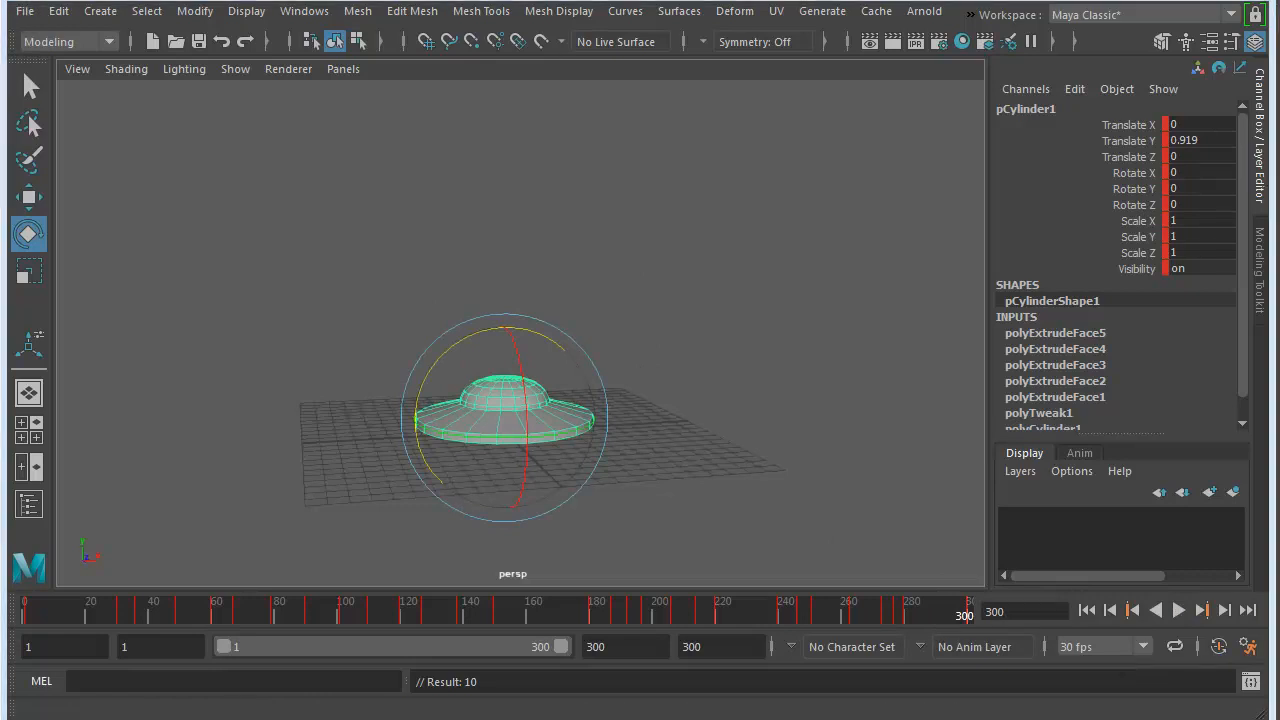
Save the scene and play back the full animation with the saucer deselected
key(ctrl+s)
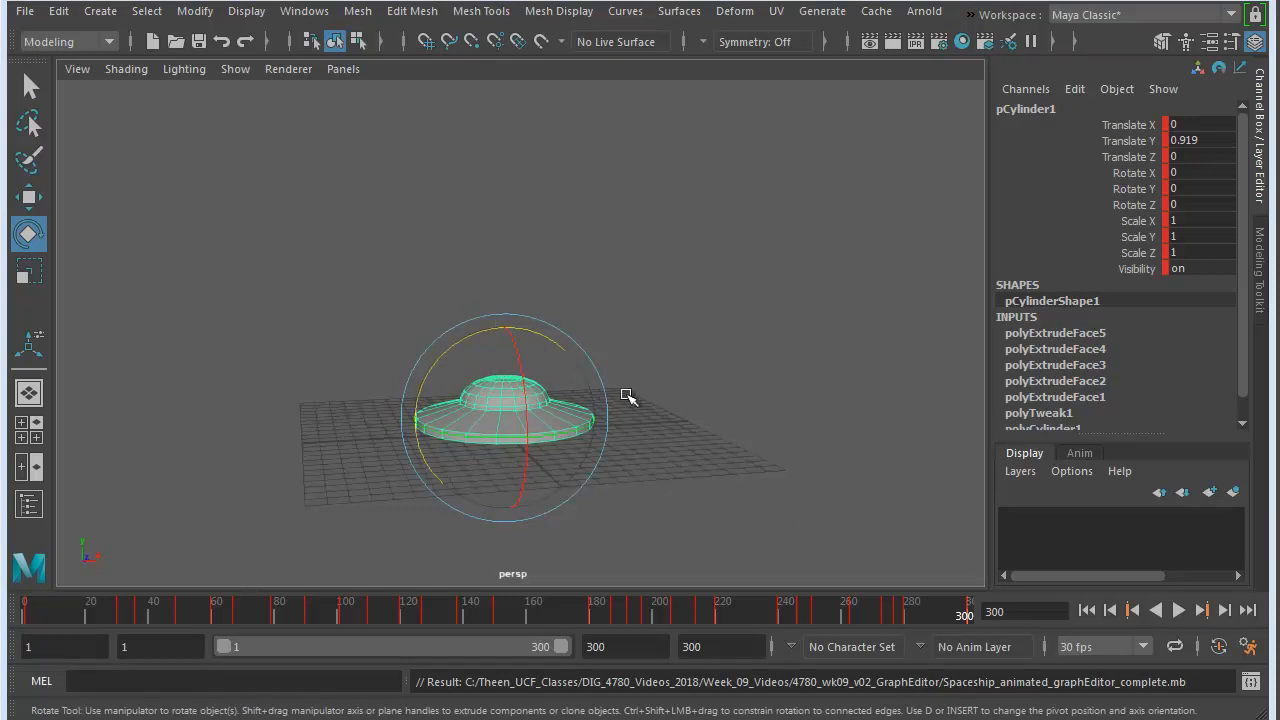
click(655, 454)
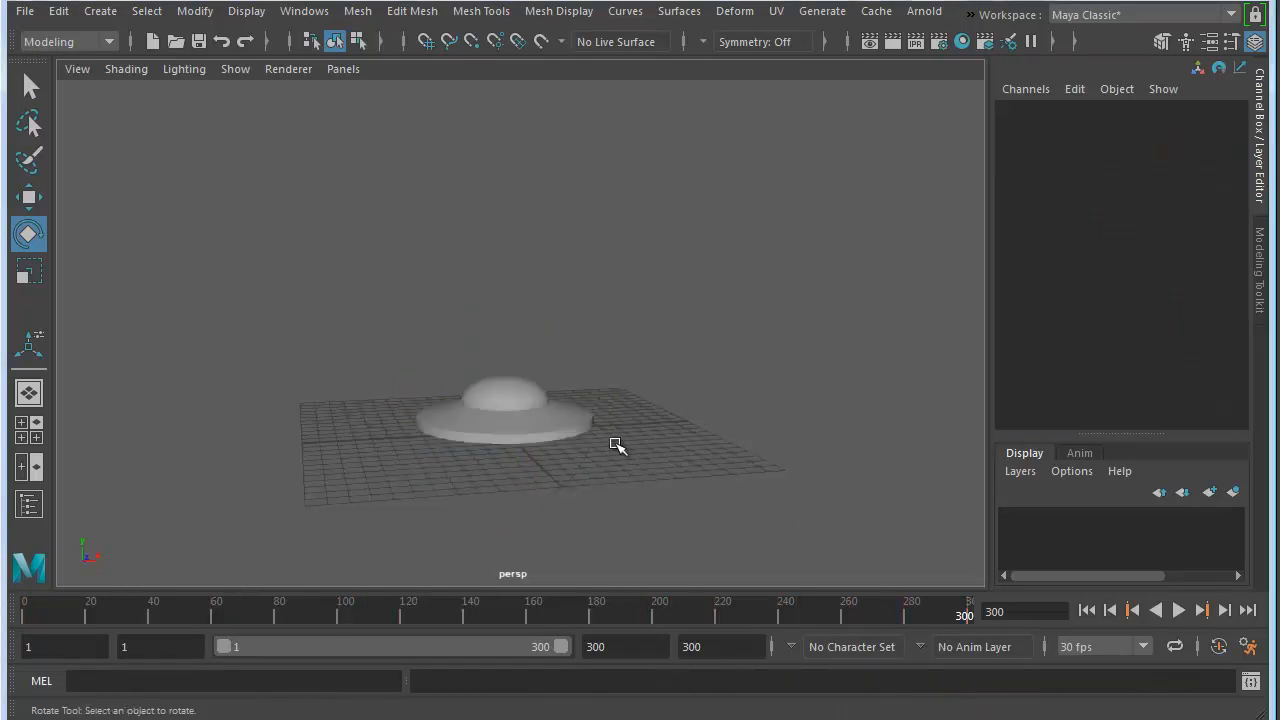
click(543, 405)
key(q)
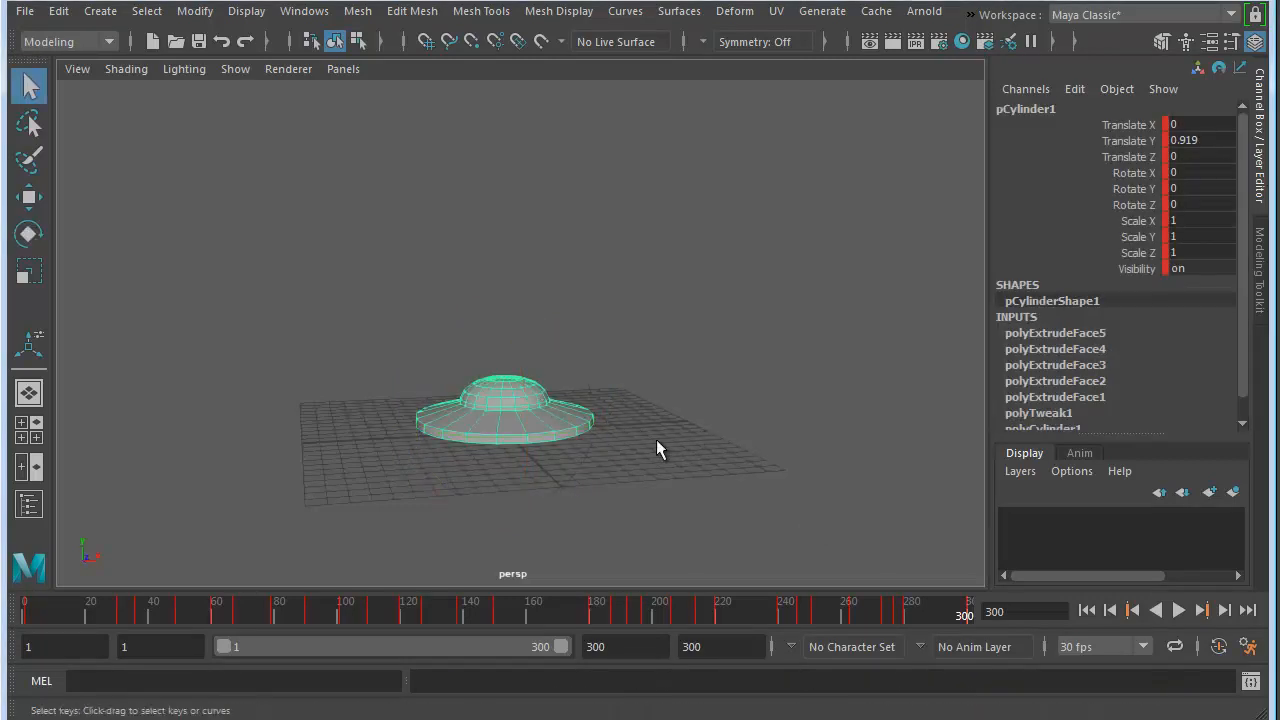
click(659, 460)
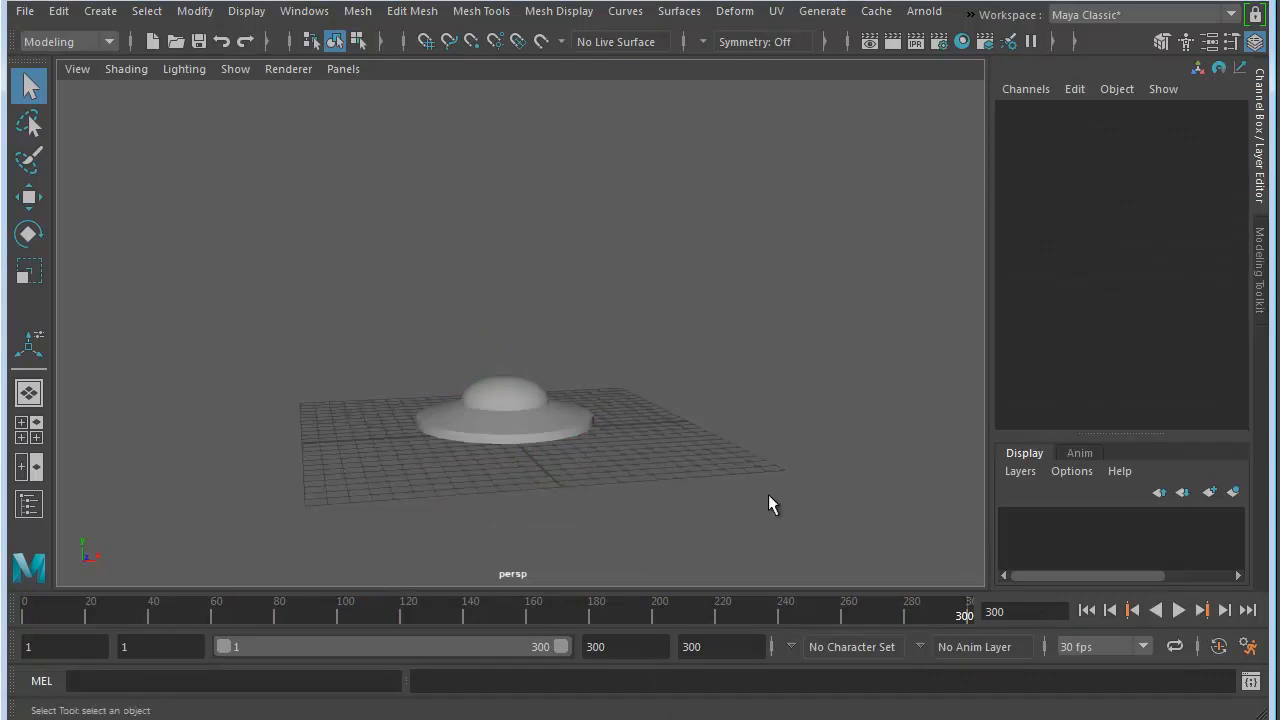
click(1178, 610)
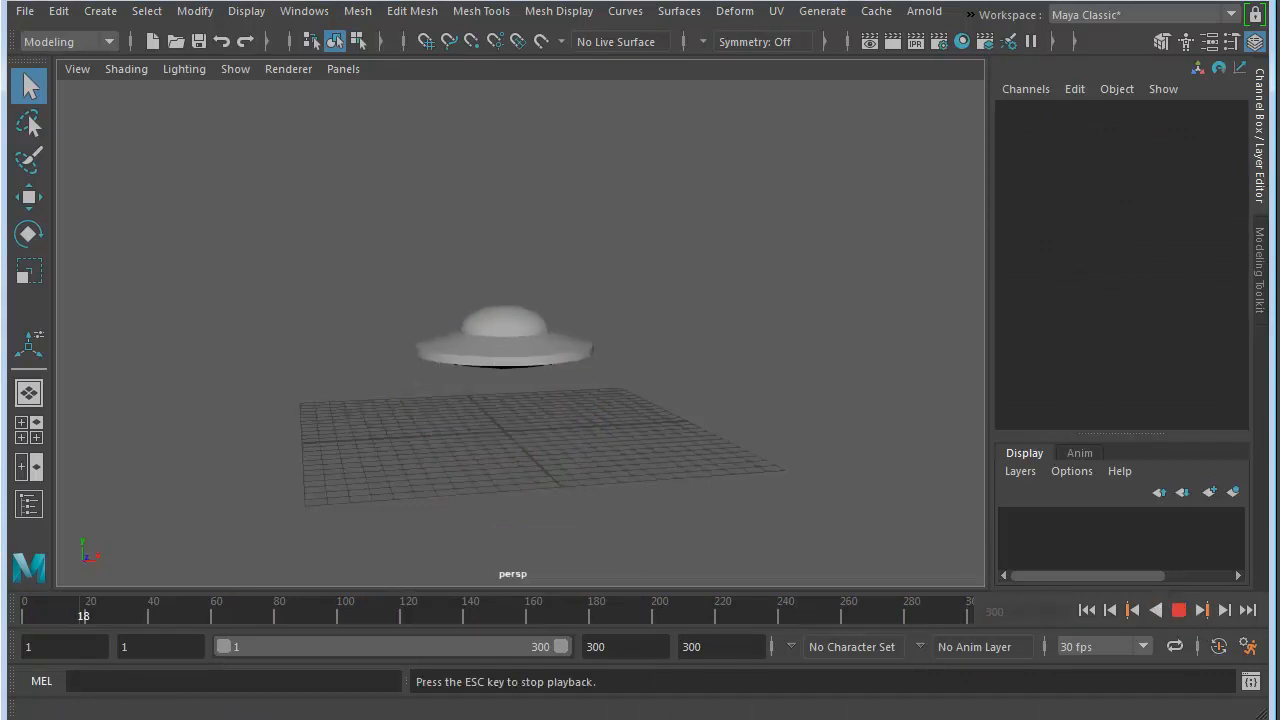